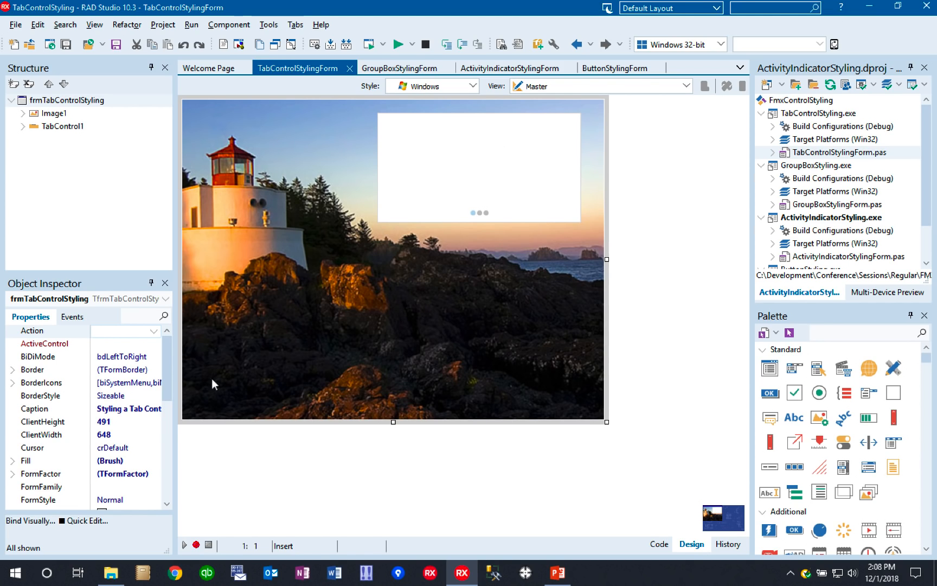
# - Select TabControl1 on the form and open its custom style for editing
pyautogui.moveTo(167, 386); pyautogui.dragTo(140, 249)
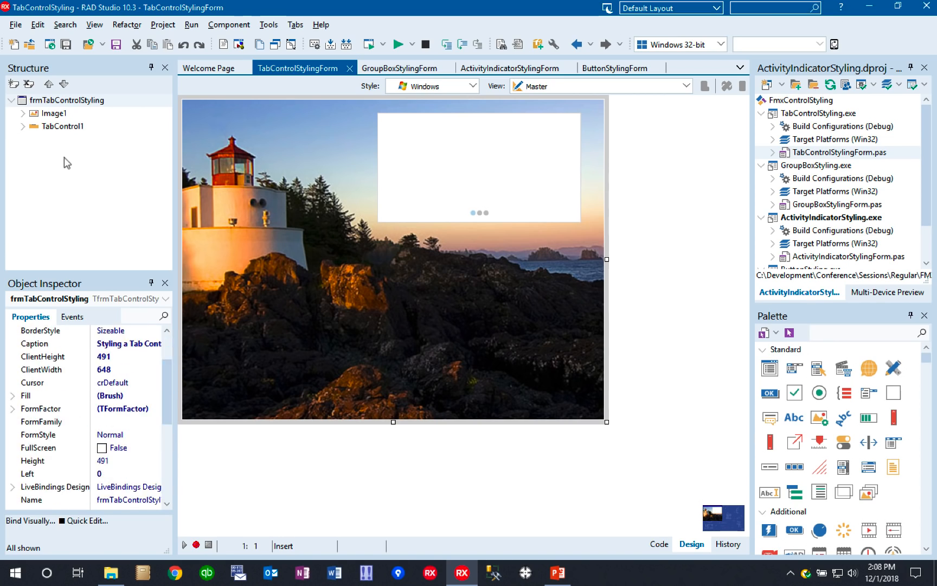
pyautogui.click(59, 127)
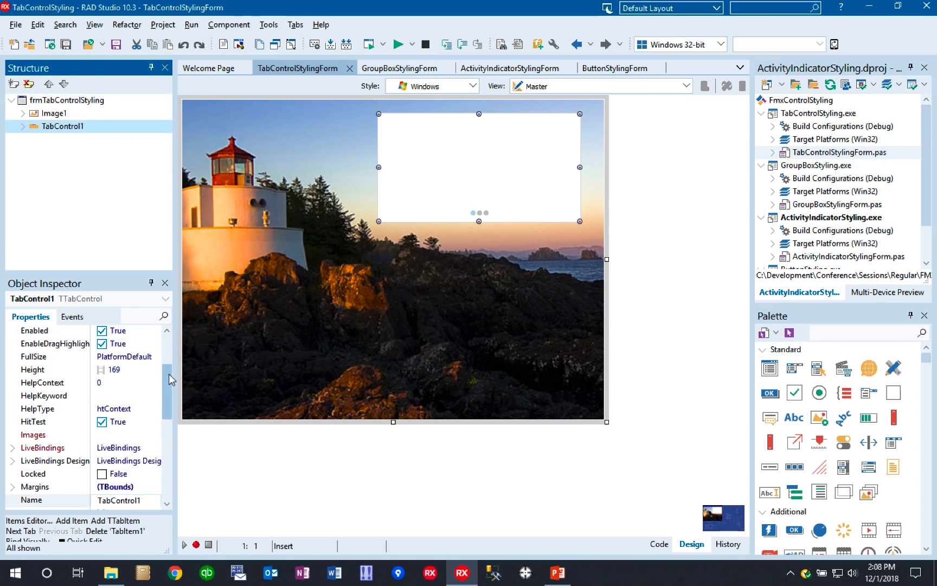
pyautogui.moveTo(168, 380)
pyautogui.mouseDown()
pyautogui.moveTo(170, 330)
pyautogui.moveTo(179, 441)
pyautogui.moveTo(177, 388)
pyautogui.mouseUp()
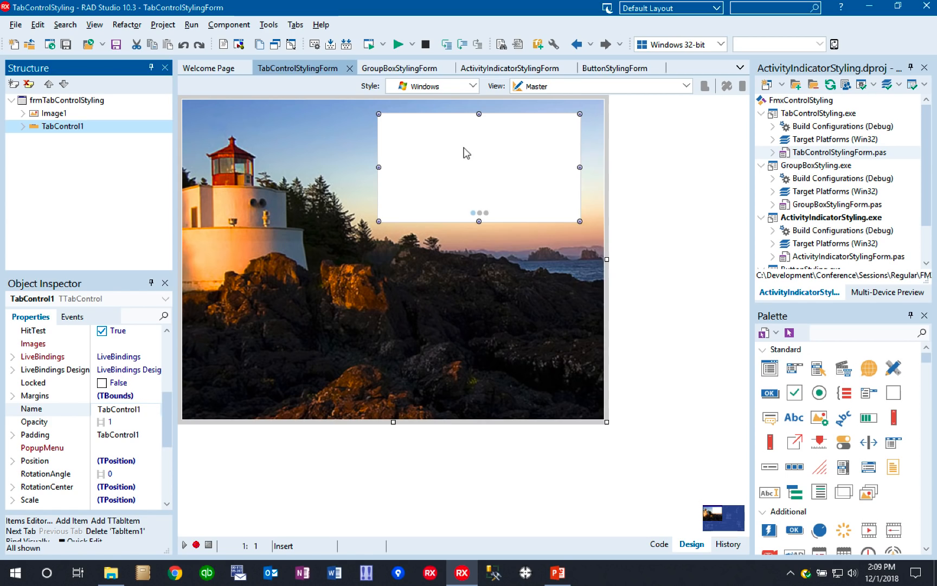
pyautogui.rightClick(478, 151)
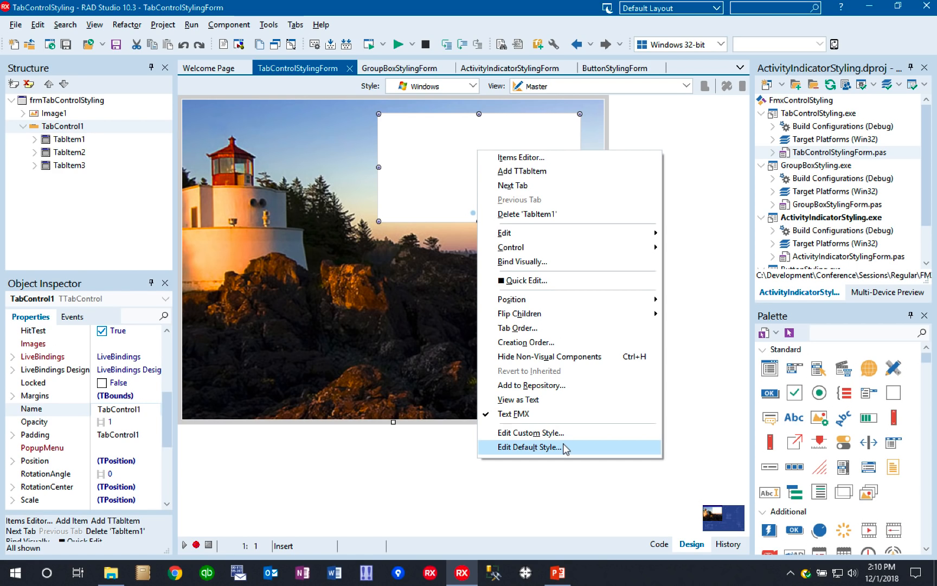
pyautogui.click(551, 434)
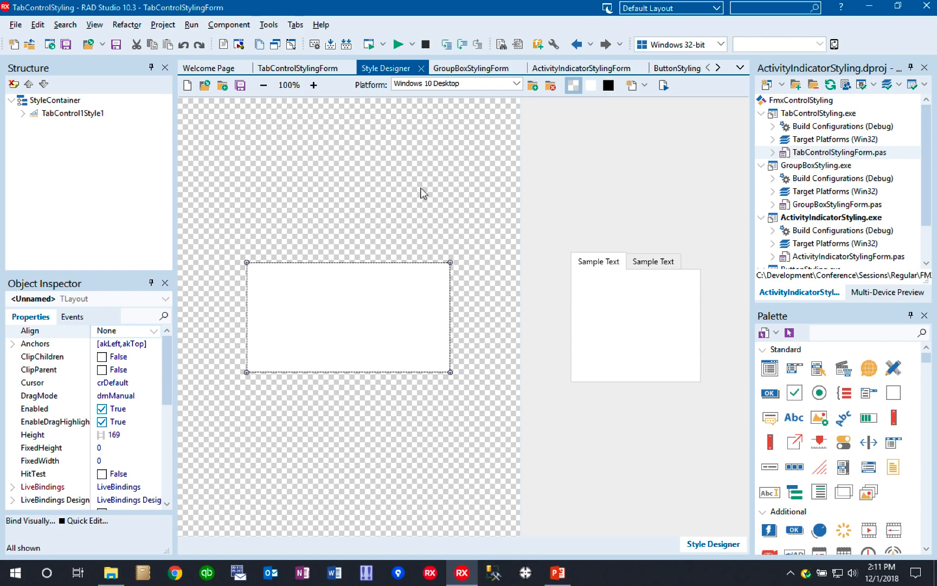
# - Preview the tab control style against white and black backgrounds, and return to the checkered one
pyautogui.click(591, 85)
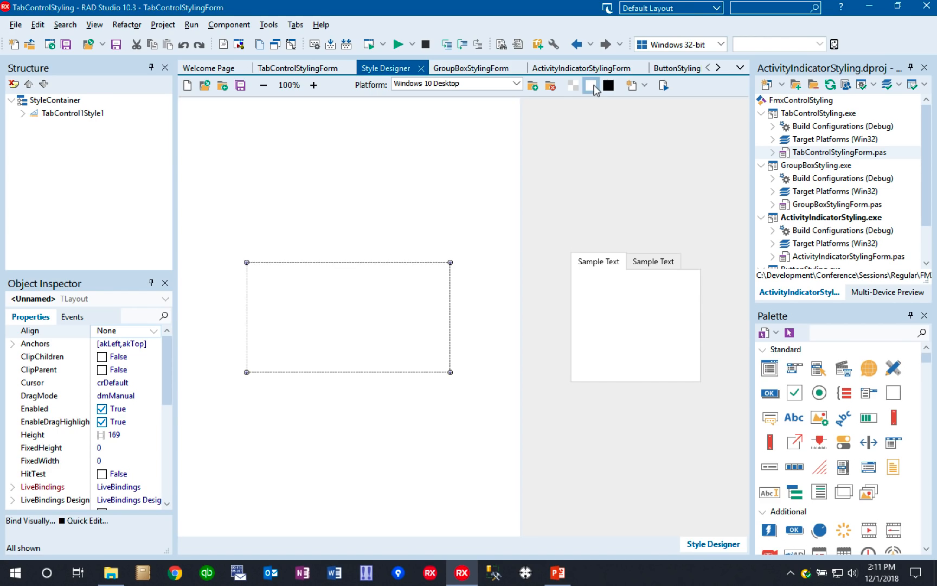
pyautogui.click(608, 86)
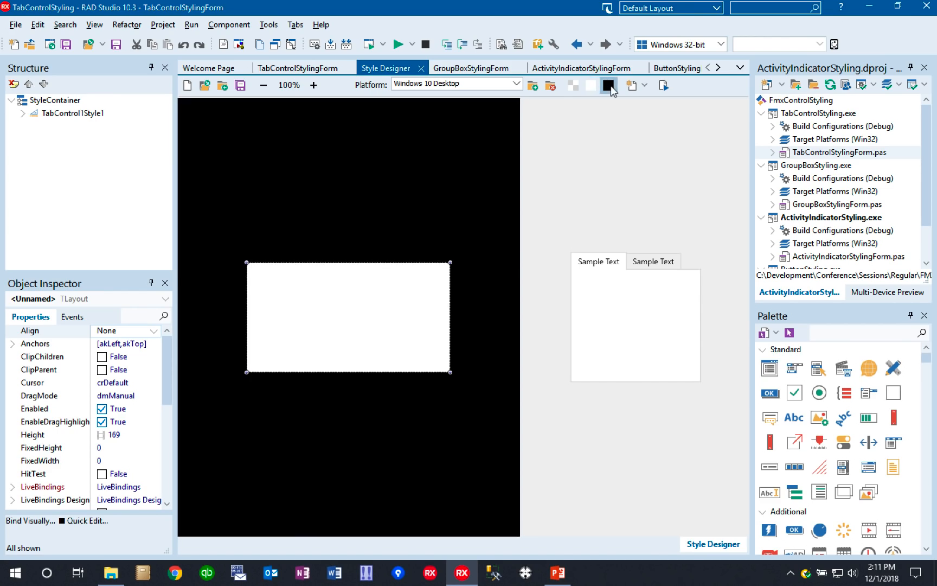
pyautogui.click(573, 85)
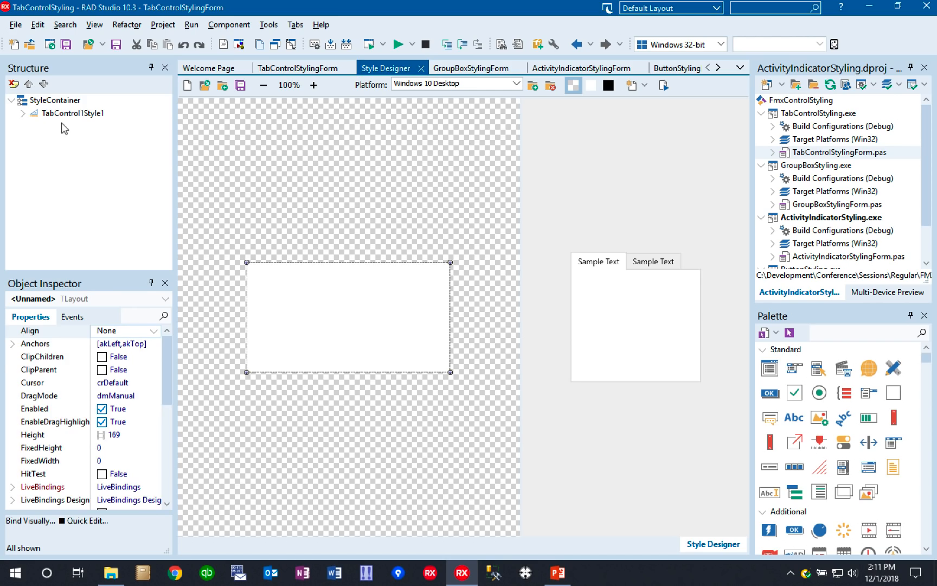
# - Examine the style hierarchy of StyleContainer and TabControl1Style1, including the scrollbackground and StyleObject elements
pyautogui.click(47, 102)
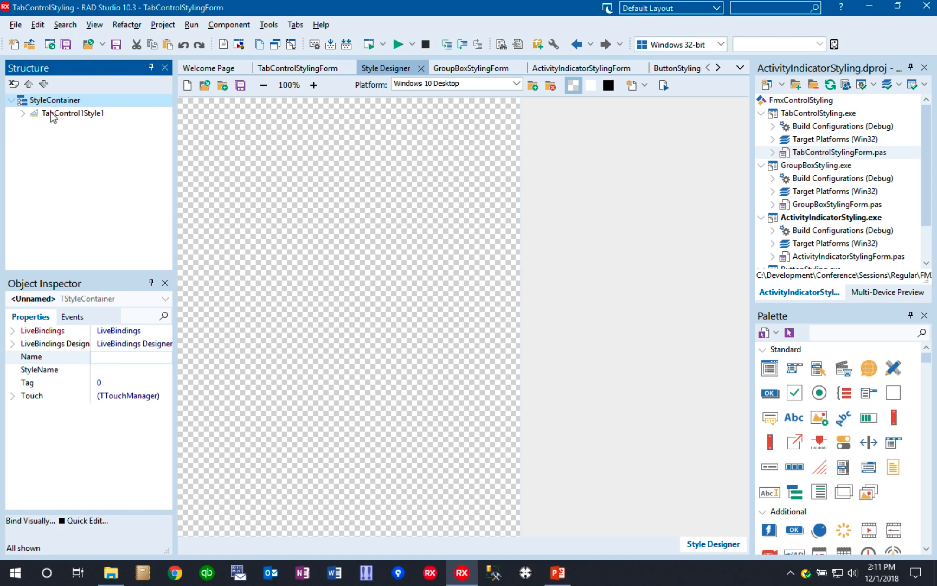
pyautogui.click(50, 114)
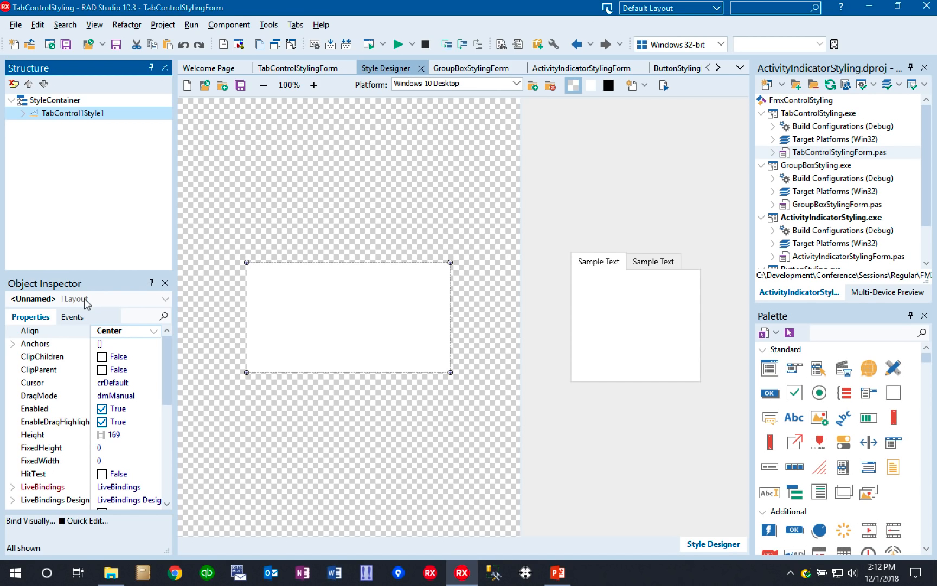
pyautogui.click(23, 114)
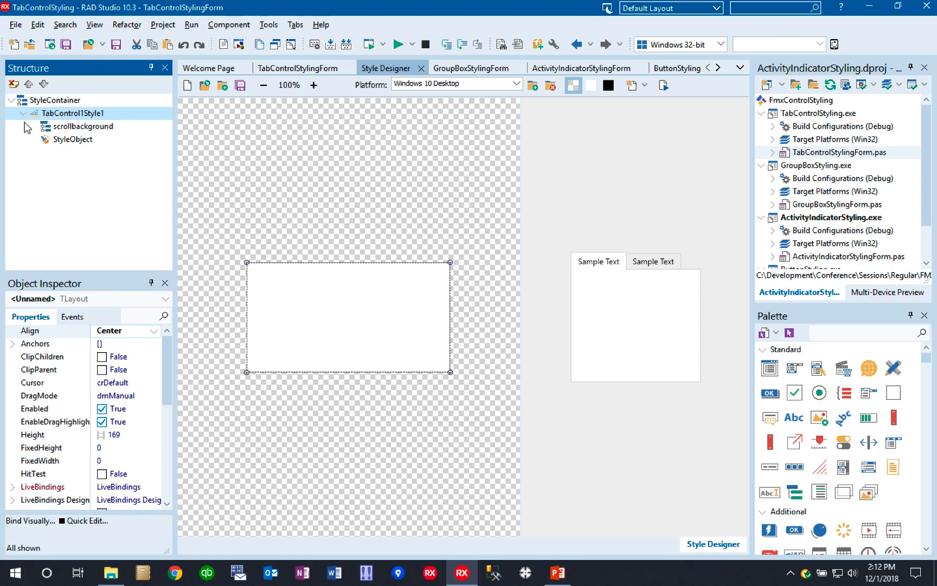
pyautogui.click(76, 143)
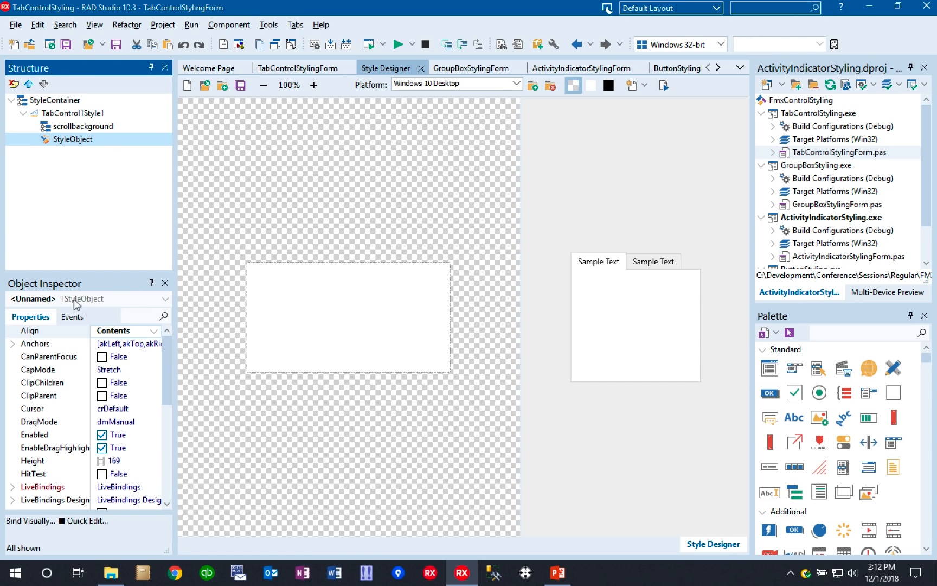
pyautogui.click(76, 128)
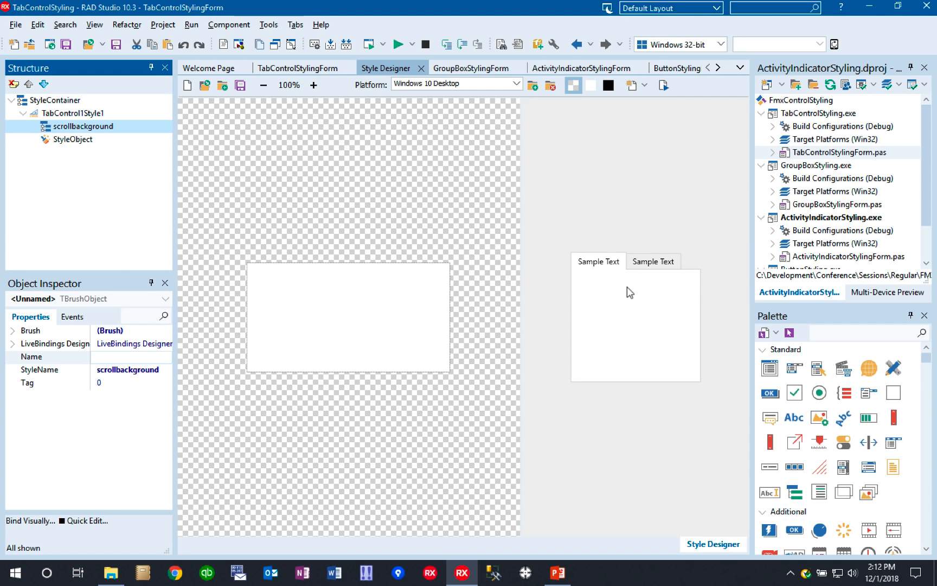
pyautogui.click(74, 143)
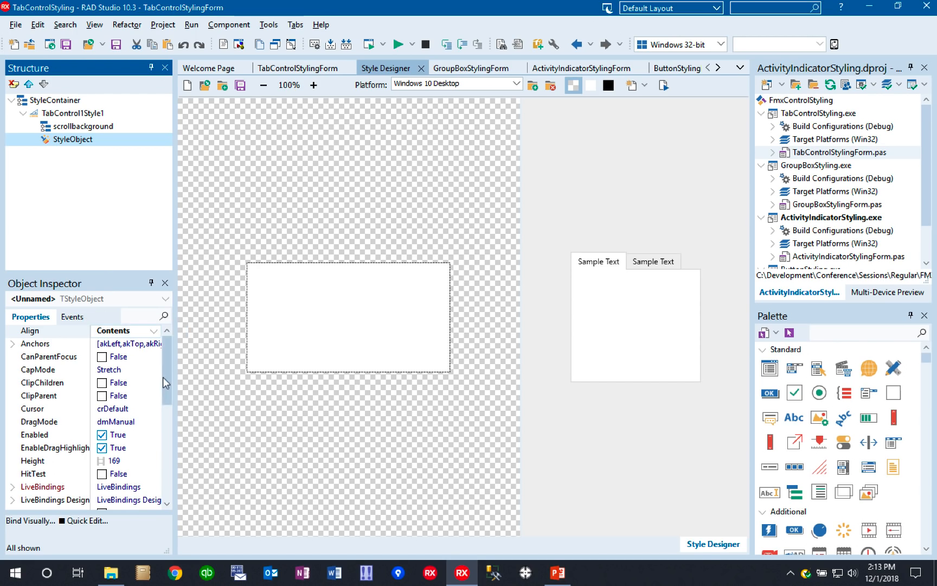
# - Inspect the StyleObject's SourceLookup and SourceLink properties, viewing the linked bitmap region in the BitmapLinks Editor
pyautogui.moveTo(129, 272); pyautogui.dragTo(121, 216)
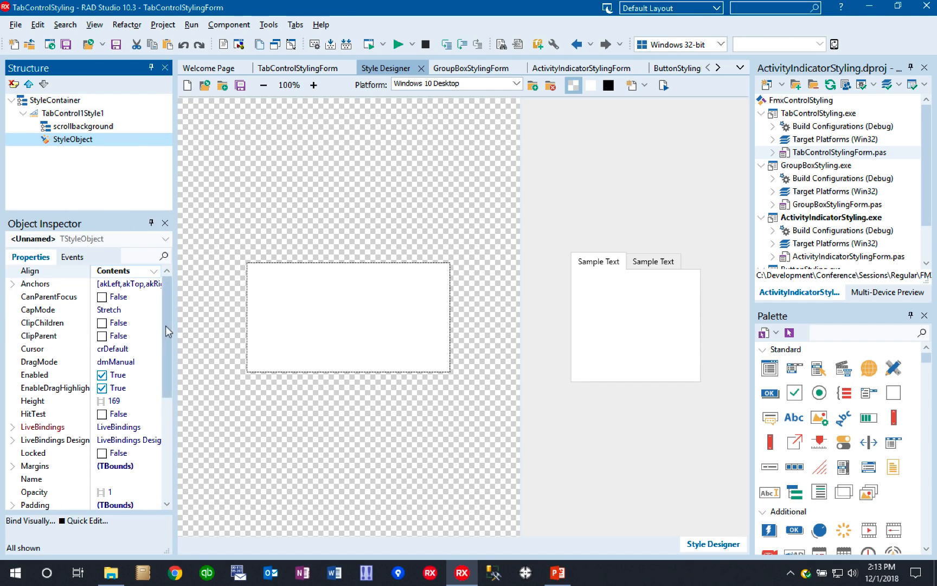
pyautogui.moveTo(165, 324); pyautogui.dragTo(166, 426)
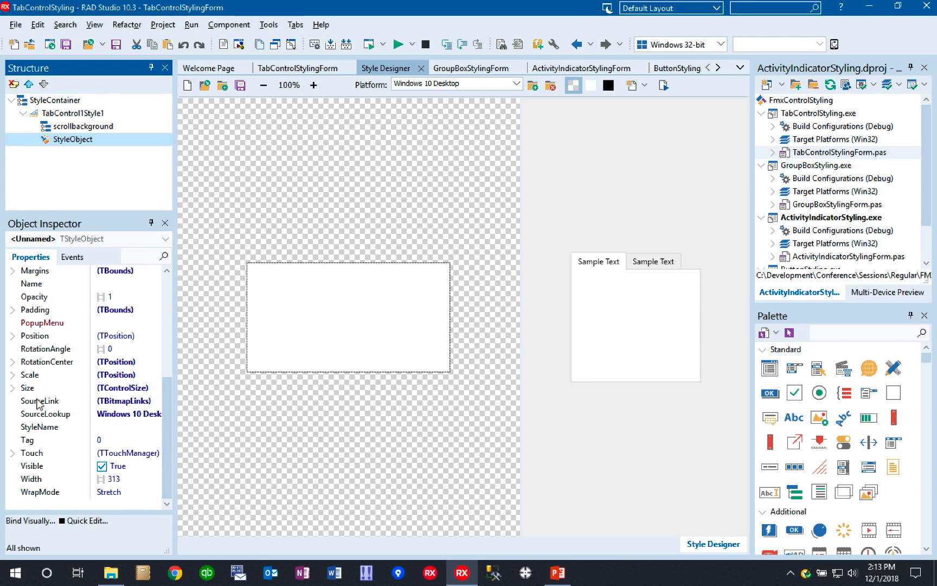
pyautogui.click(126, 414)
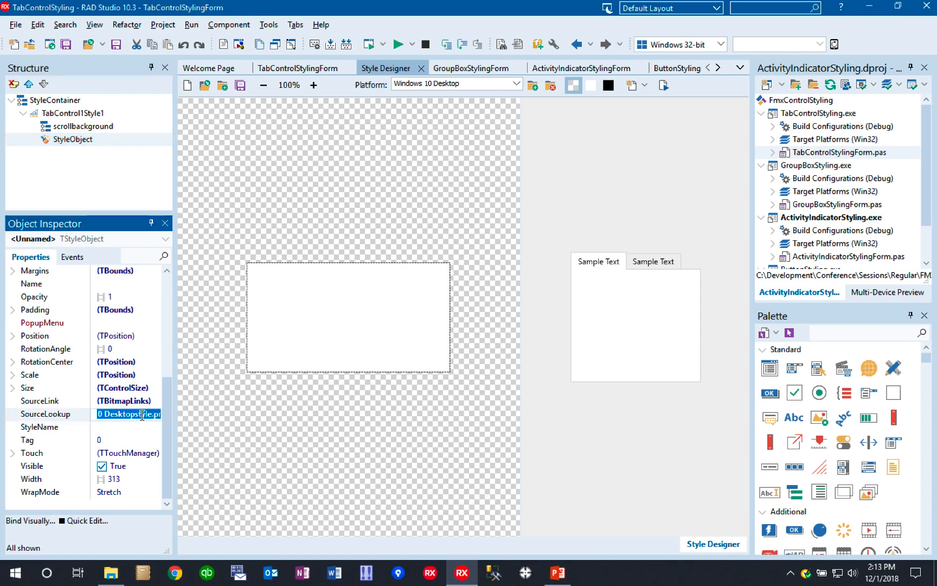
pyautogui.click(126, 402)
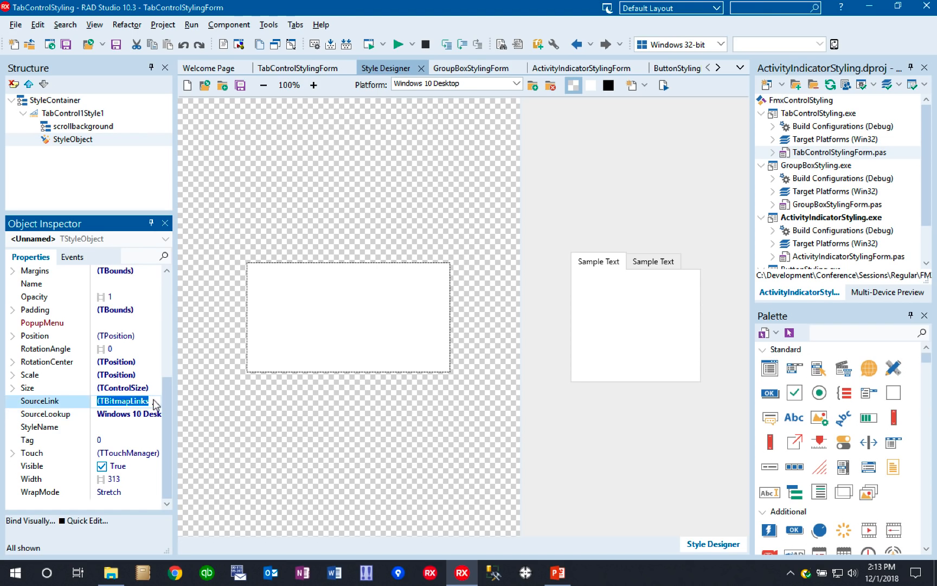
pyautogui.click(156, 404)
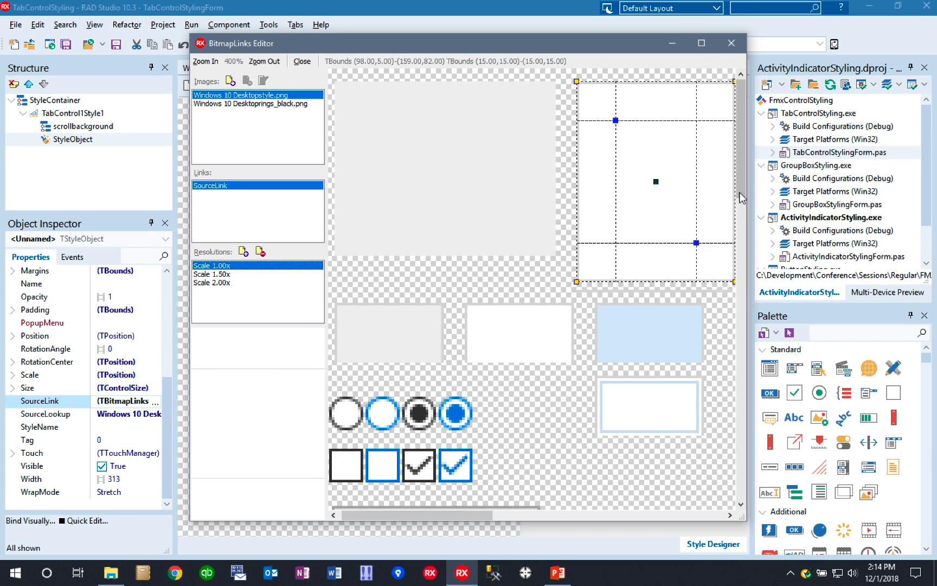
pyautogui.moveTo(738, 194); pyautogui.dragTo(756, 169)
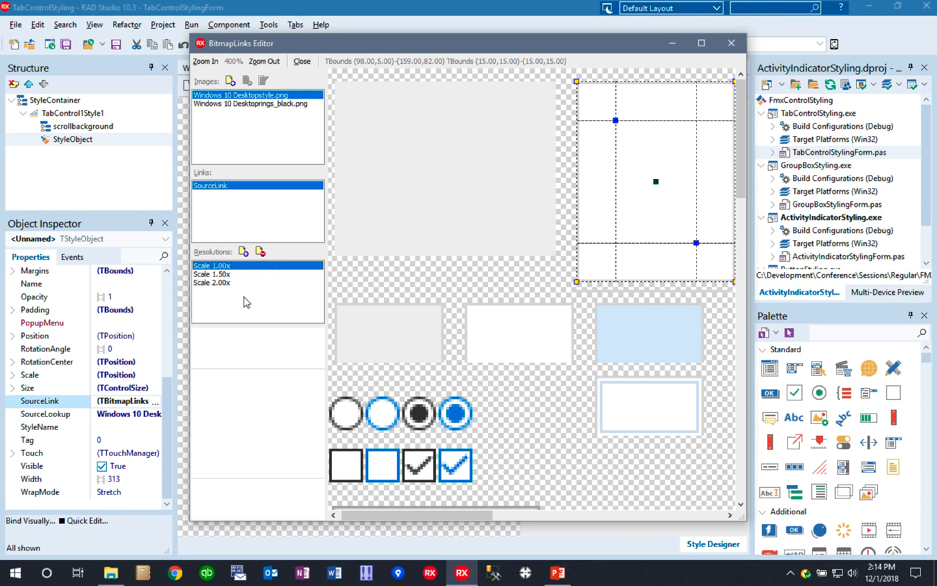
pyautogui.click(170, 401)
pyautogui.click(732, 44)
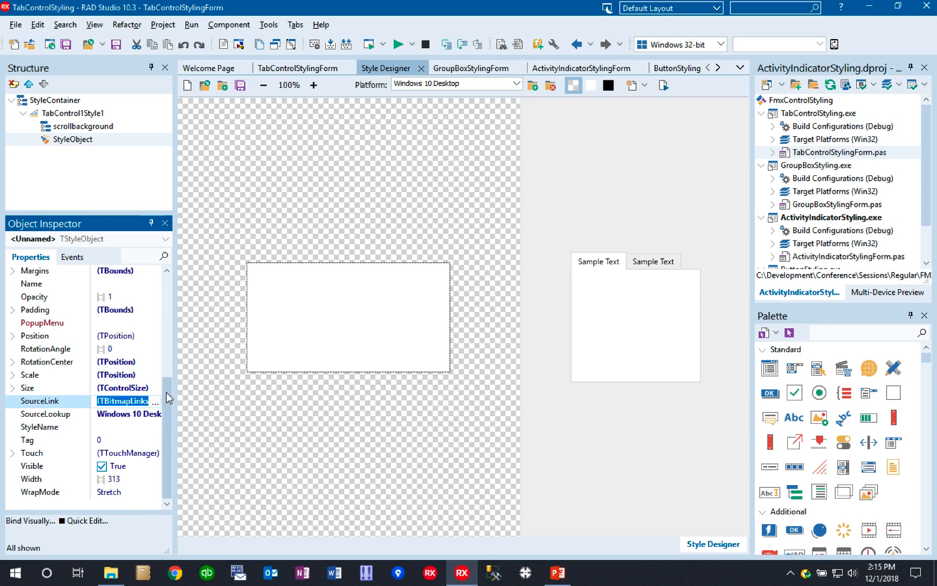
# - Set the StyleObject's Visible property to False and apply the style to the form
pyautogui.moveTo(169, 403)
pyautogui.mouseDown()
pyautogui.moveTo(171, 287)
pyautogui.moveTo(172, 397)
pyautogui.mouseUp()
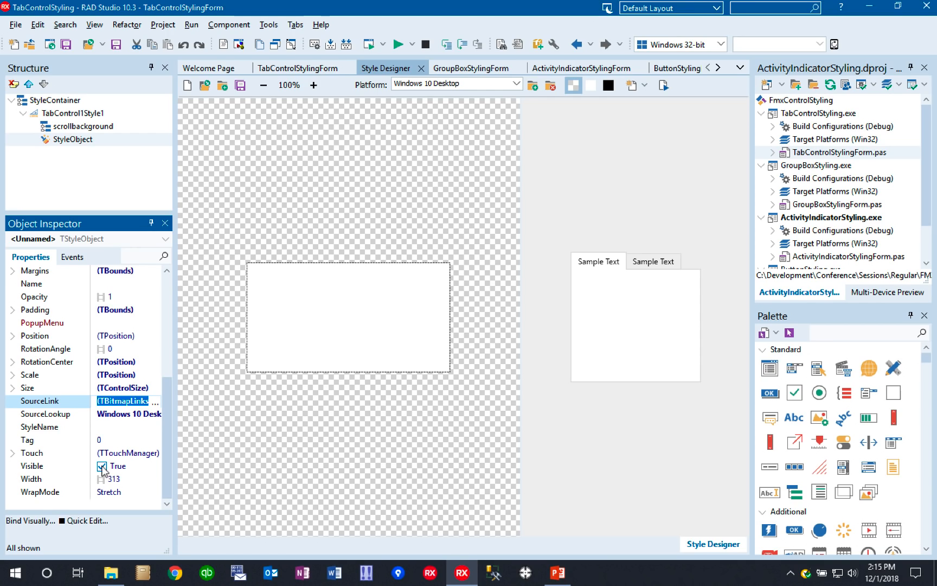
pyautogui.click(102, 466)
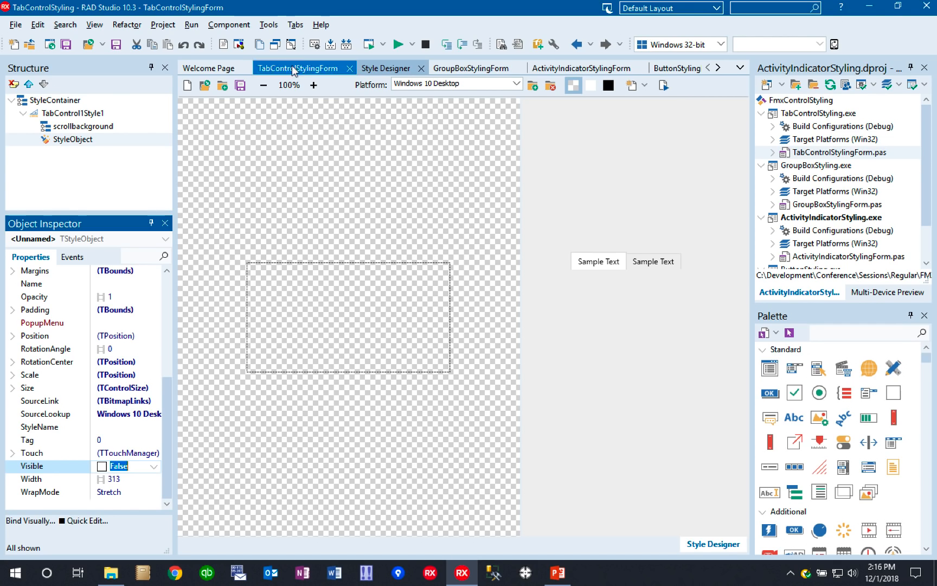
pyautogui.click(664, 87)
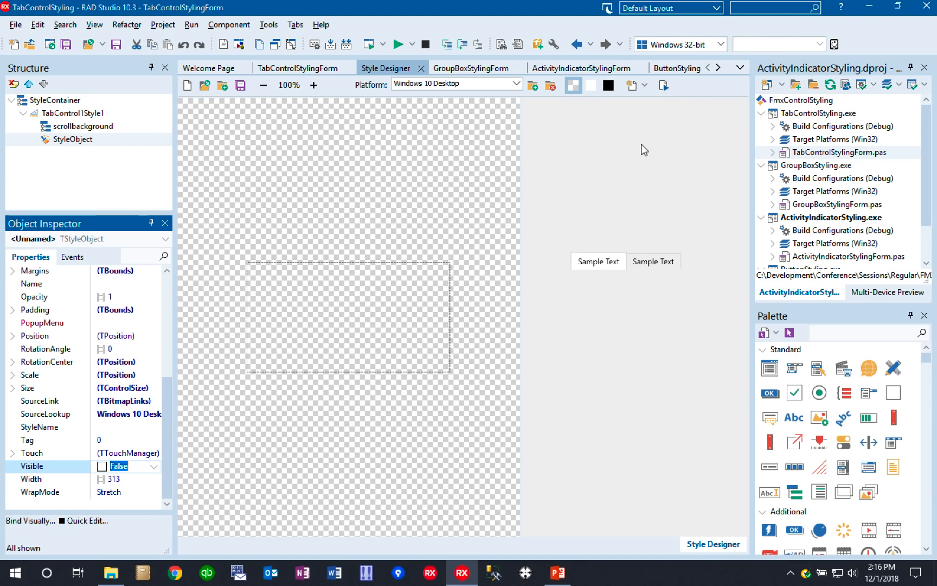
# - Close the Style Designer with its changes applied, and test-run the TabControlStyling application
pyautogui.click(314, 67)
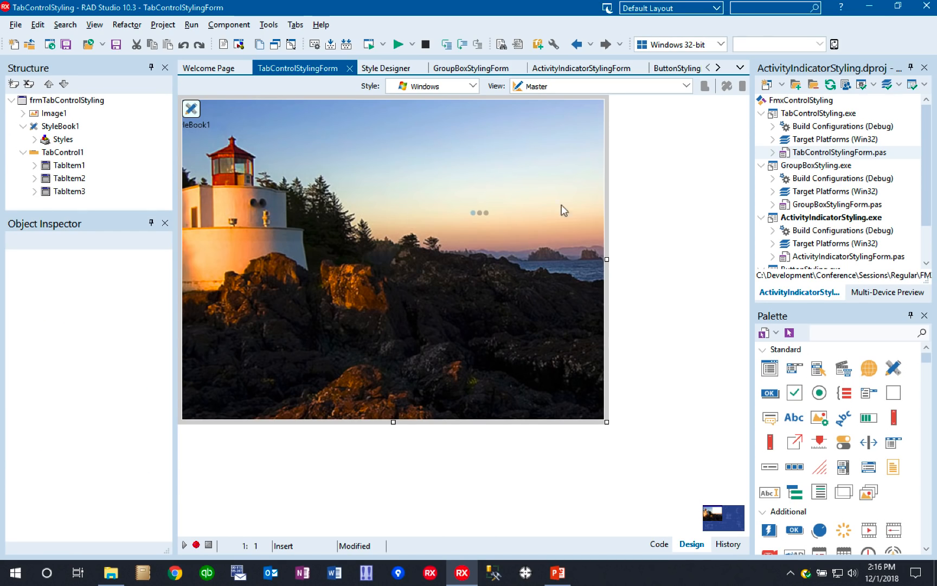
pyautogui.click(386, 67)
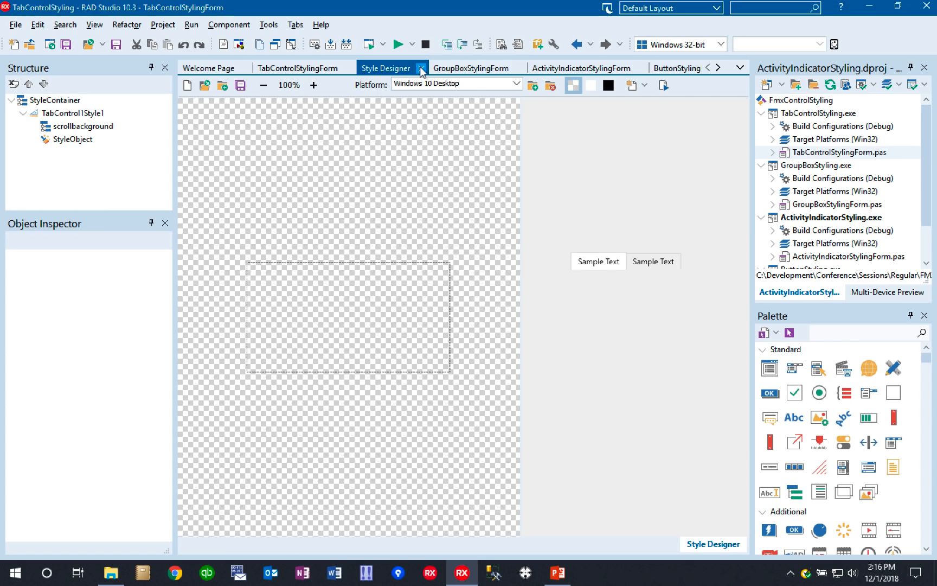
pyautogui.click(421, 68)
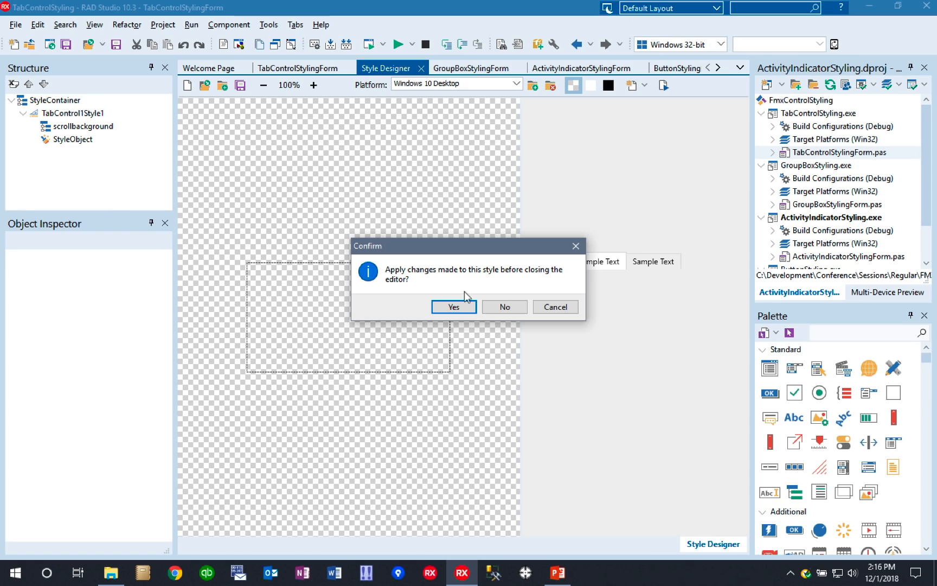
pyautogui.click(459, 307)
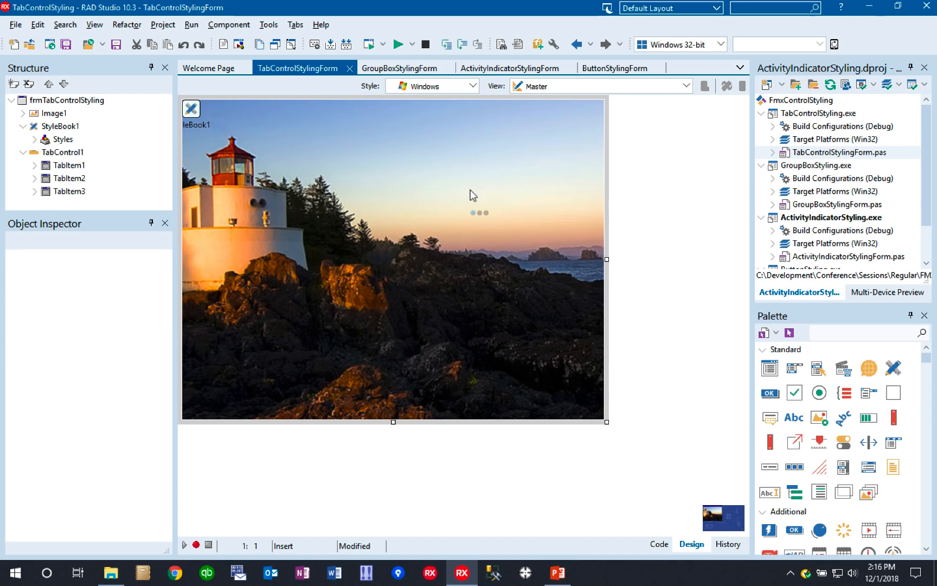
pyautogui.click(369, 45)
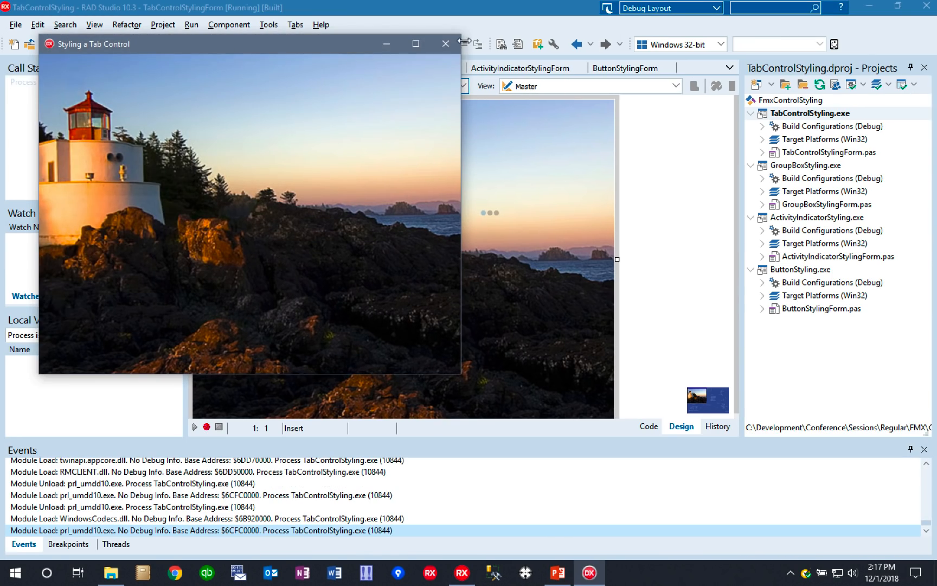
pyautogui.click(445, 44)
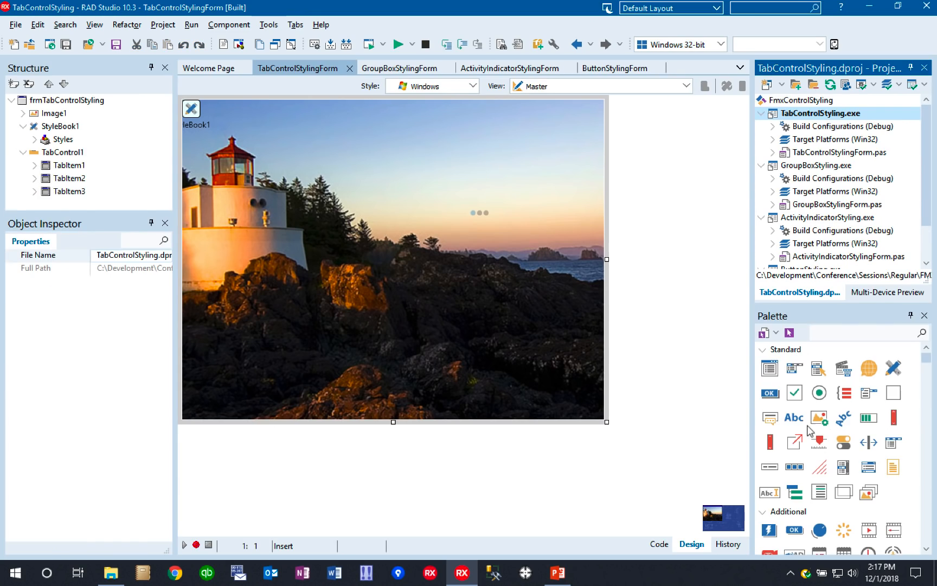
# - Place a TLabel on the tab control's first tab and test-run the application again
pyautogui.click(793, 417)
pyautogui.click(429, 160)
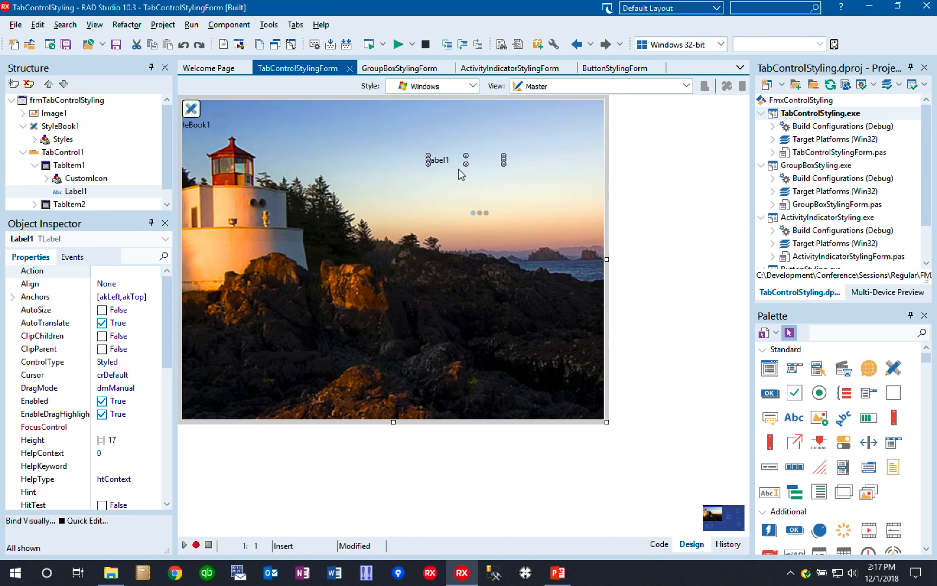
pyautogui.click(368, 45)
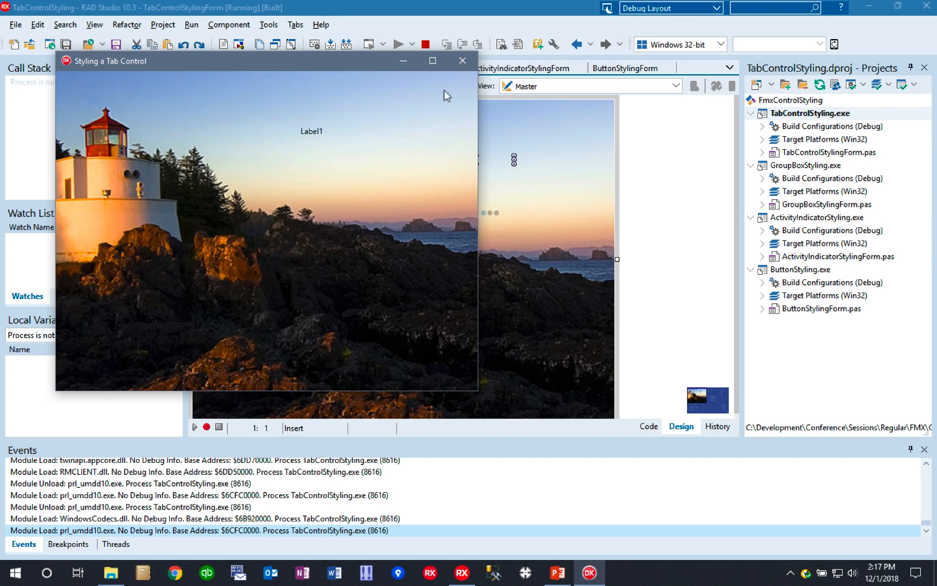
pyautogui.click(462, 61)
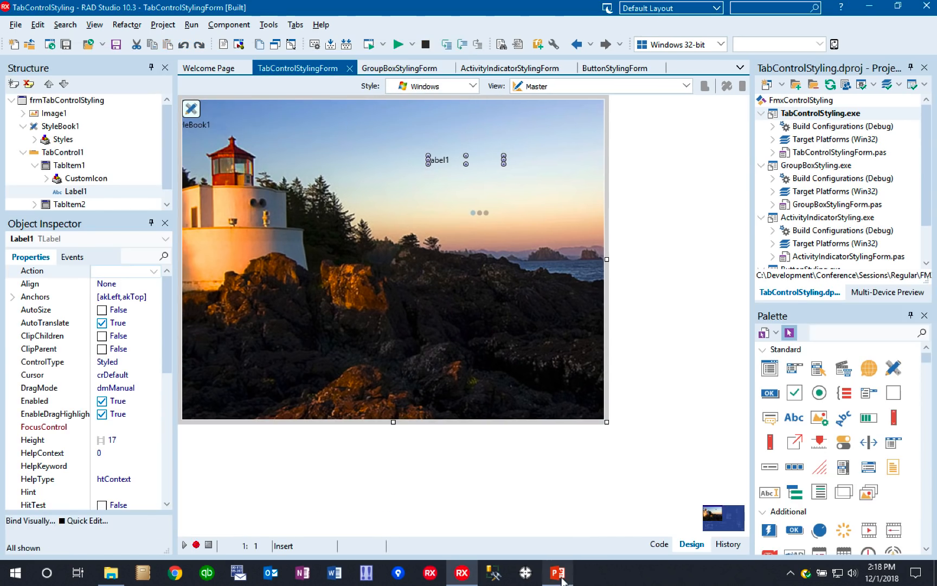
# - Switch to the PowerPoint slide show
pyautogui.click(559, 578)
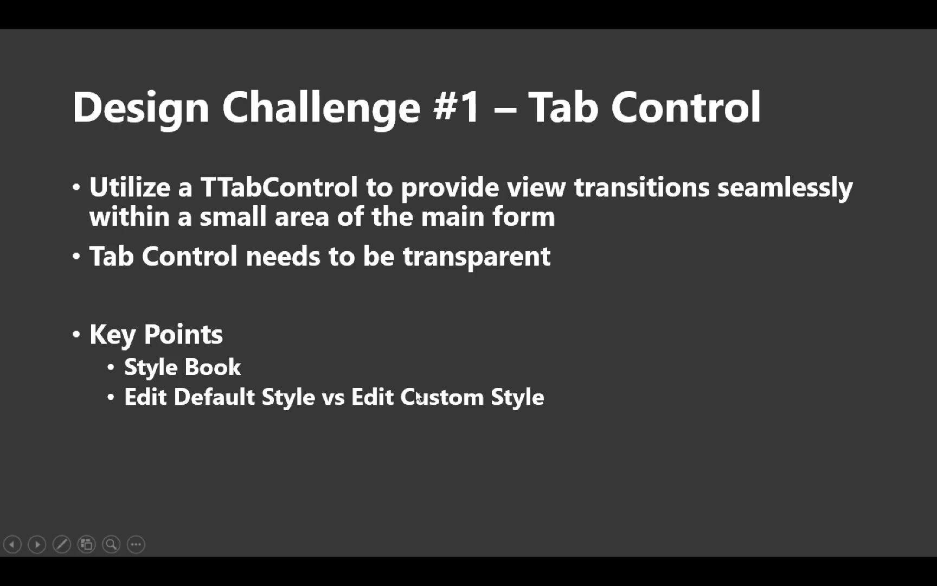
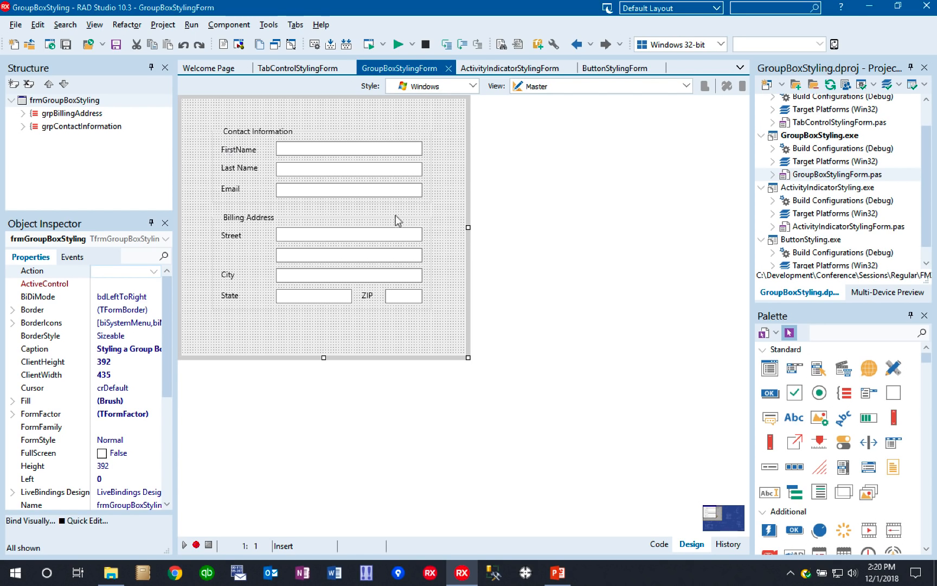
# - Test-run the GroupBoxStyling application and close its window
pyautogui.click(368, 49)
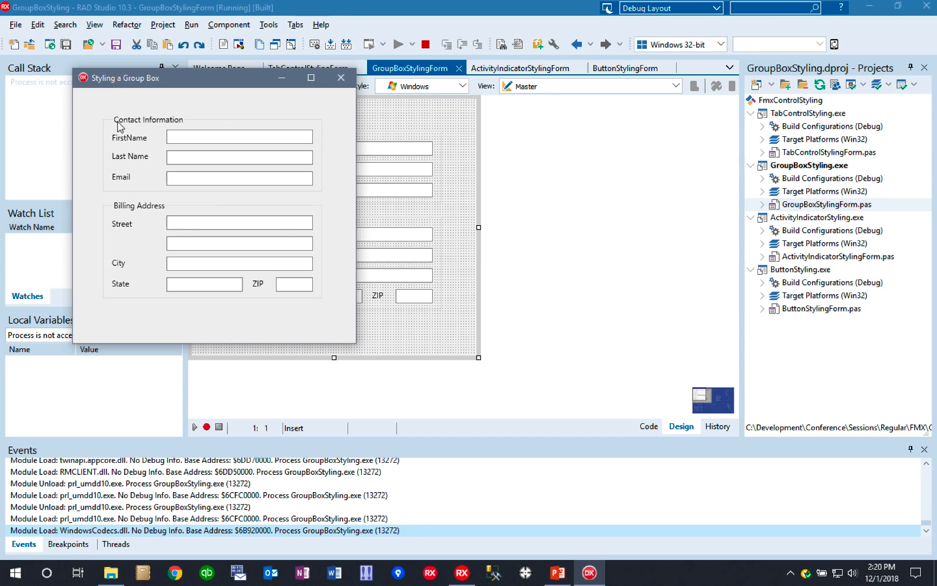
pyautogui.click(341, 77)
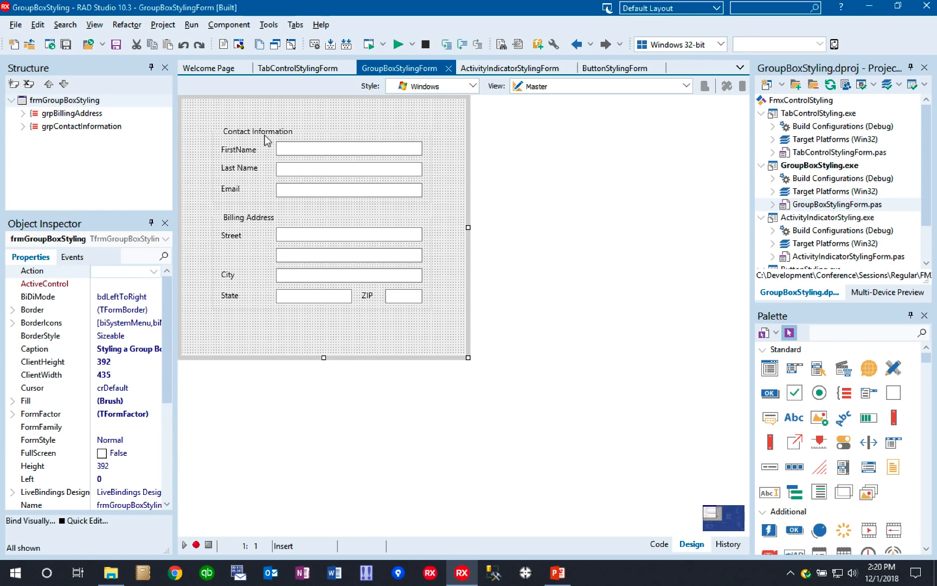
# - Open the default style of the Contact Information group box for editing and expand its structure down to the text object
pyautogui.rightClick(266, 139)
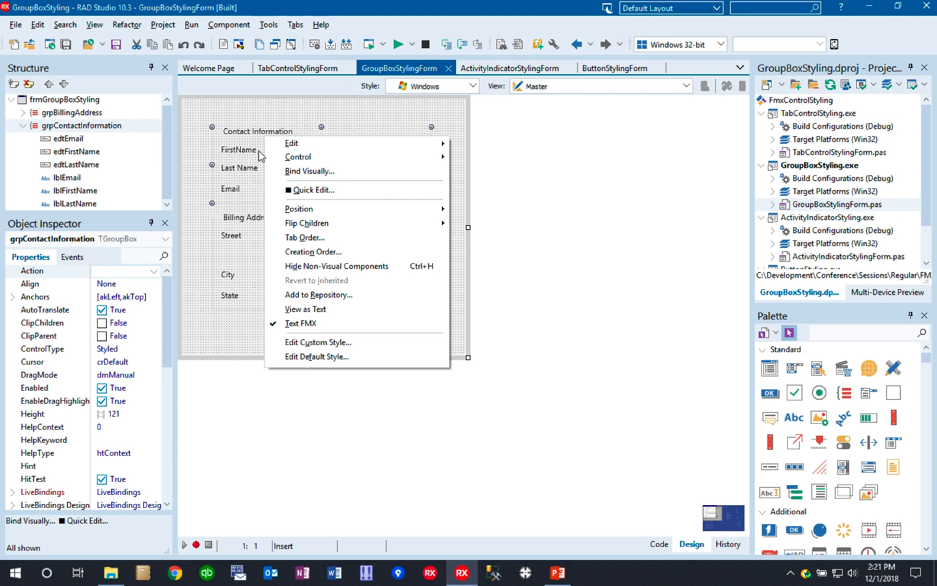
pyautogui.click(332, 360)
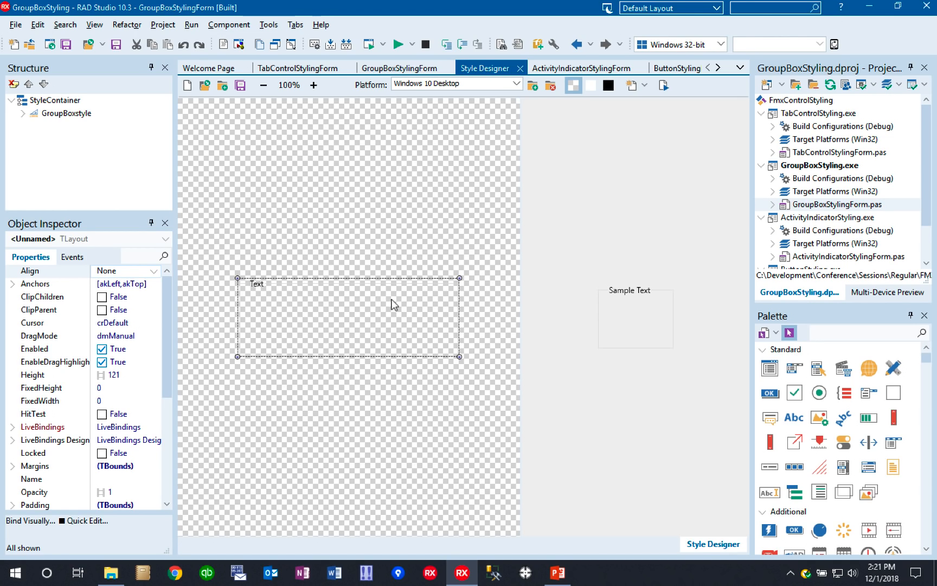
pyautogui.click(22, 114)
pyautogui.click(35, 126)
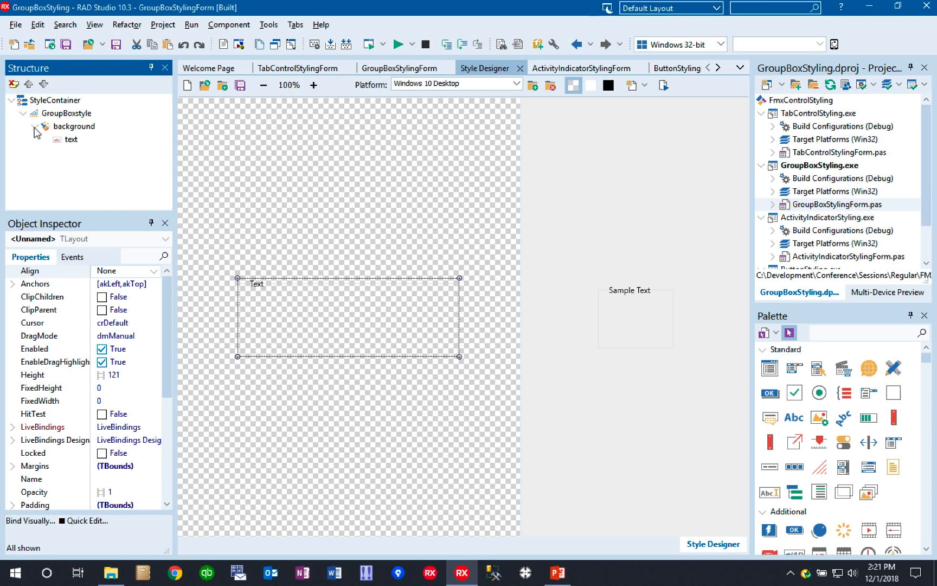
pyautogui.click(73, 128)
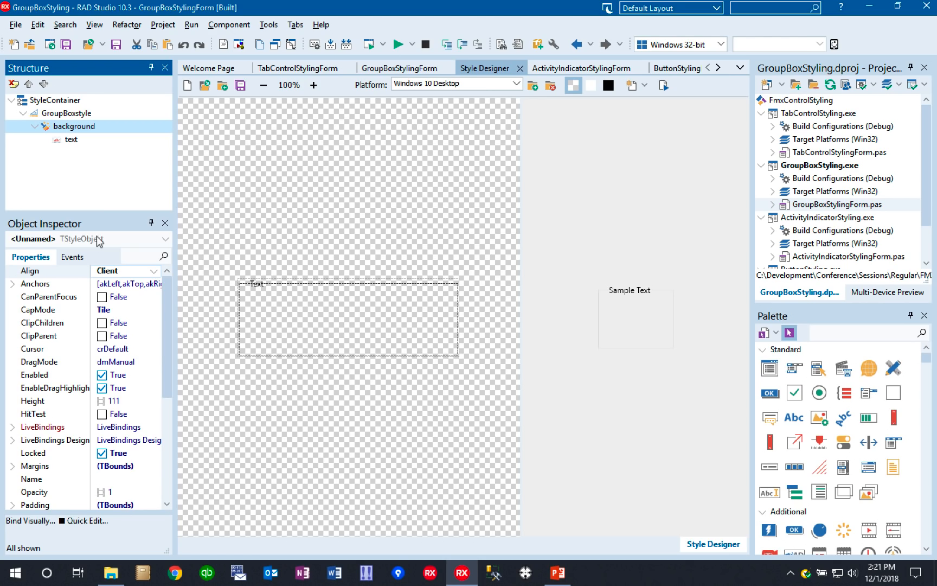
pyautogui.click(67, 139)
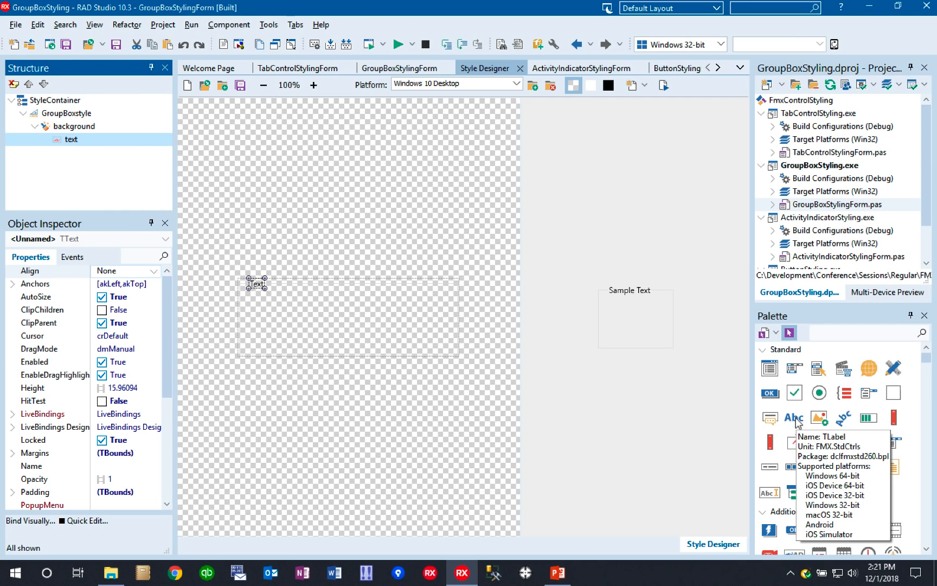
# - Jump to the Shapes category of the component palette
pyautogui.click(776, 333)
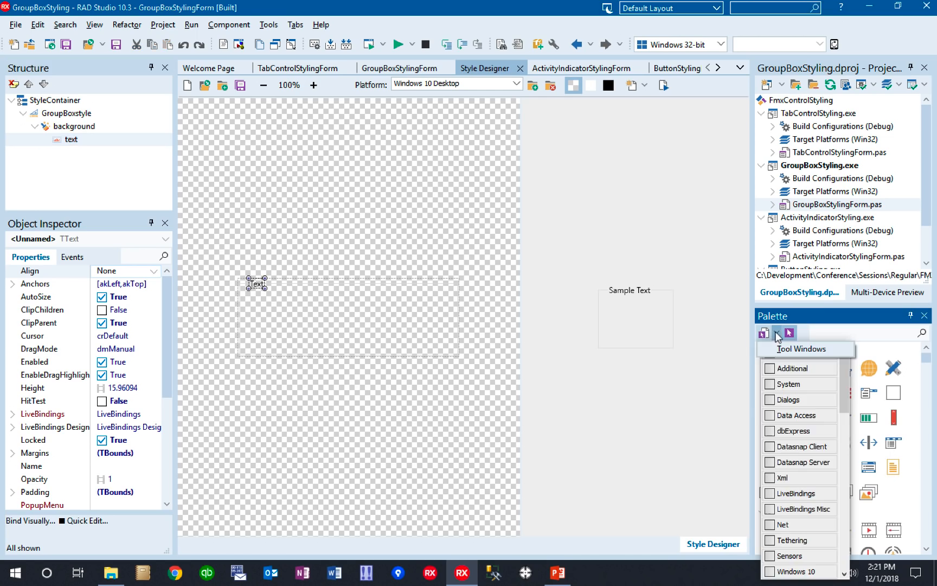
pyautogui.moveTo(844, 394); pyautogui.dragTo(854, 537)
pyautogui.click(788, 494)
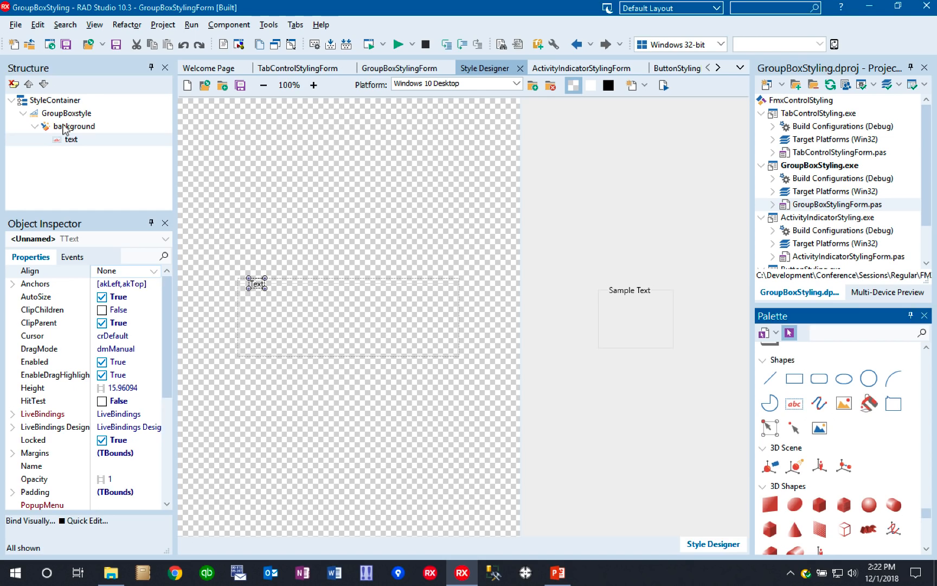
# - Examine the bitmap region linked to the background object's SourceLink in the BitmapLinks Editor, and close the editor
pyautogui.click(64, 128)
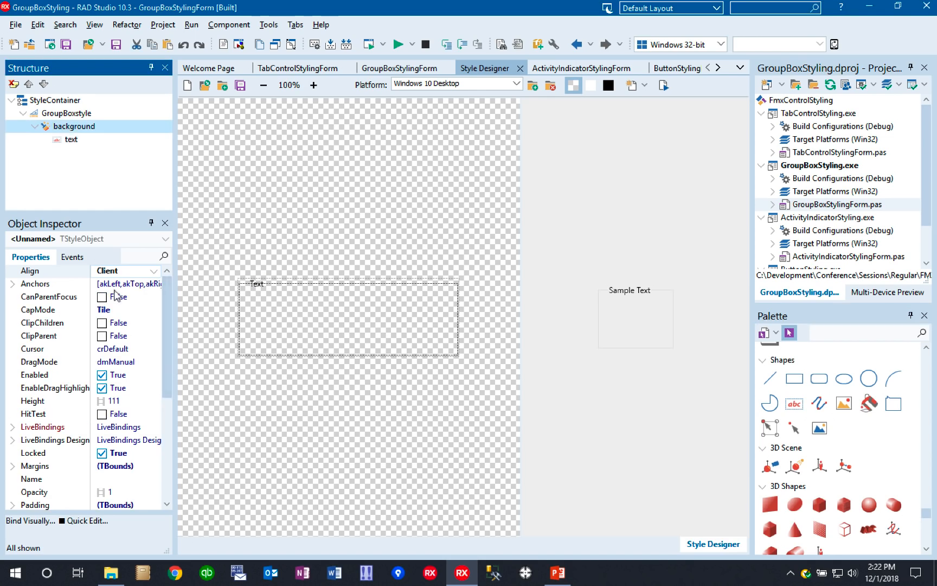
pyautogui.moveTo(164, 374); pyautogui.dragTo(171, 482)
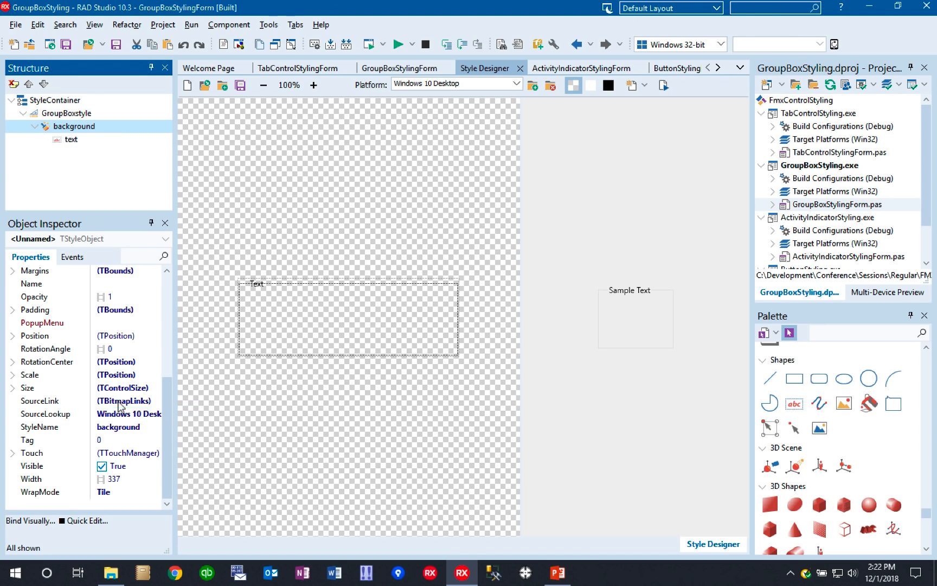
pyautogui.click(120, 401)
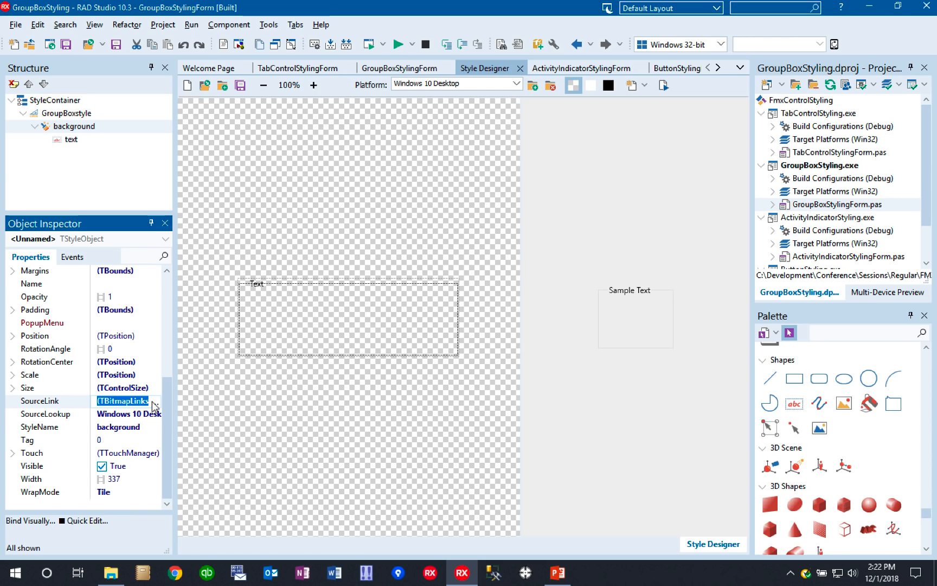
pyautogui.click(155, 401)
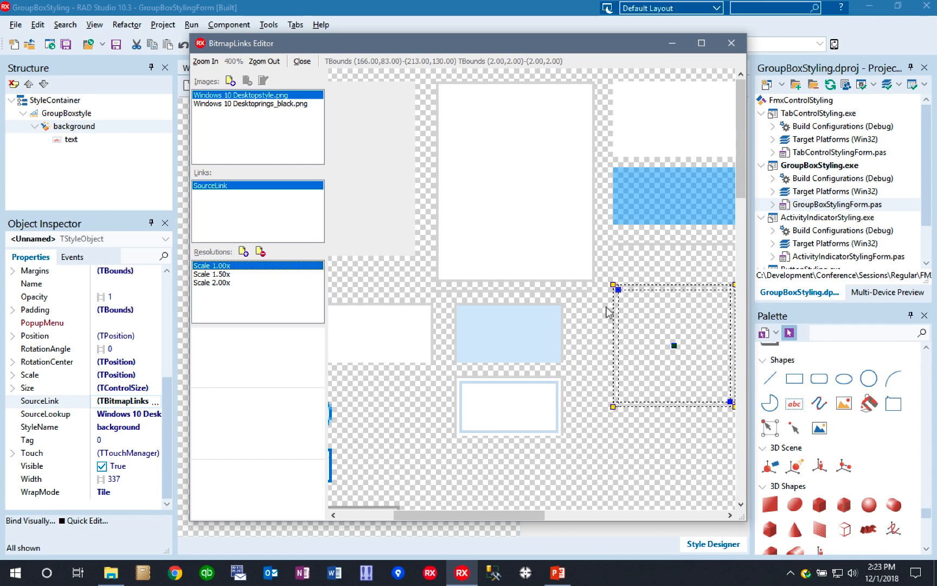
pyautogui.click(207, 62)
pyautogui.click(207, 64)
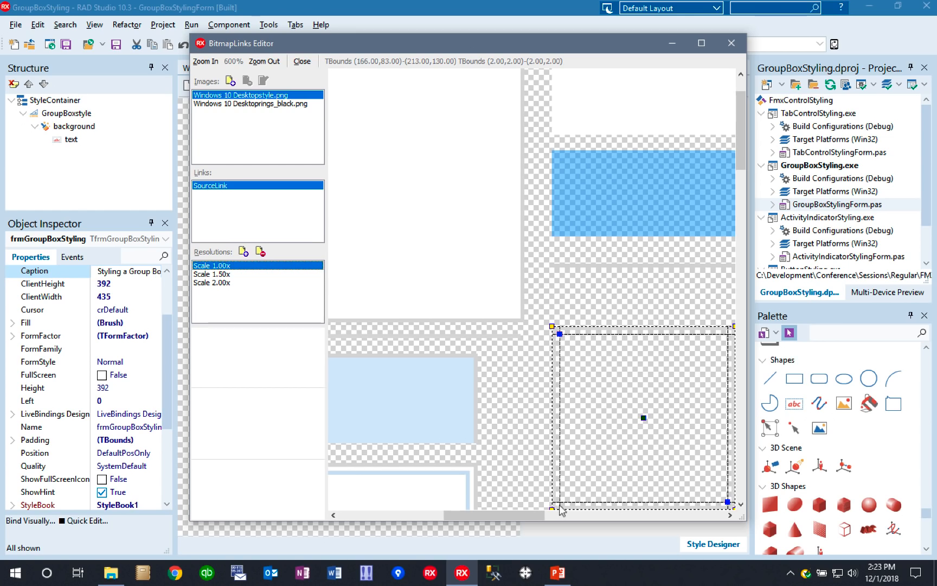
pyautogui.click(264, 62)
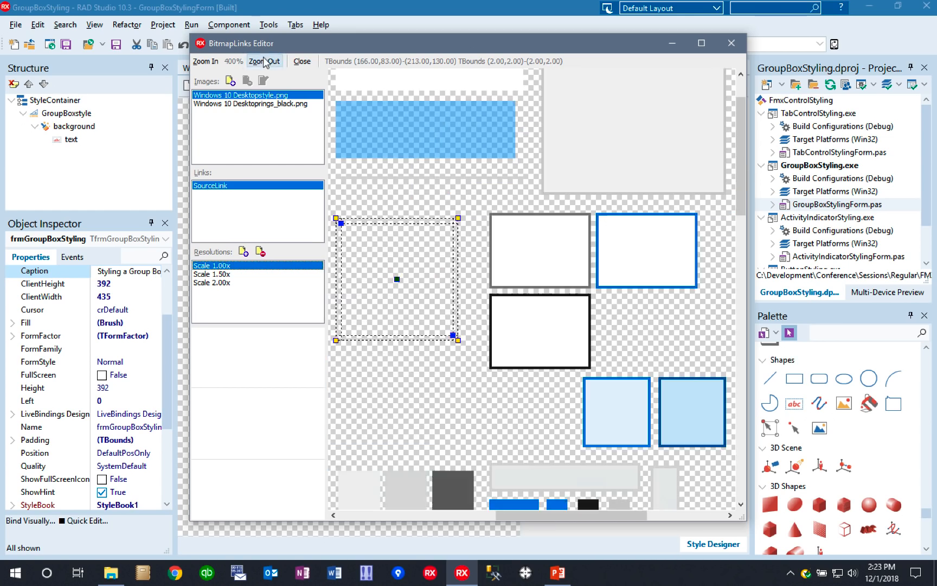
pyautogui.click(302, 62)
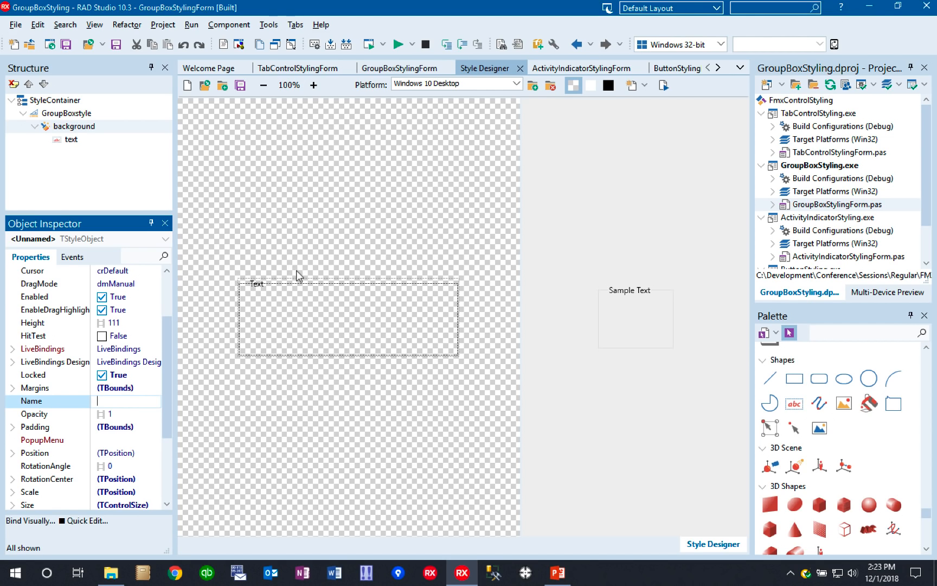
# - Examine the group box style's layout, background and text objects, including the background's margin values
pyautogui.click(63, 114)
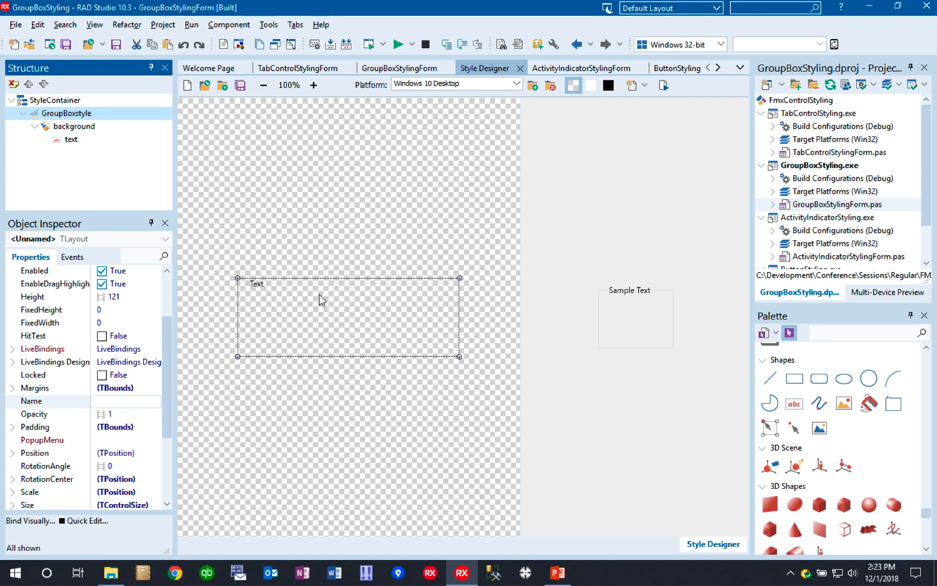
pyautogui.click(76, 126)
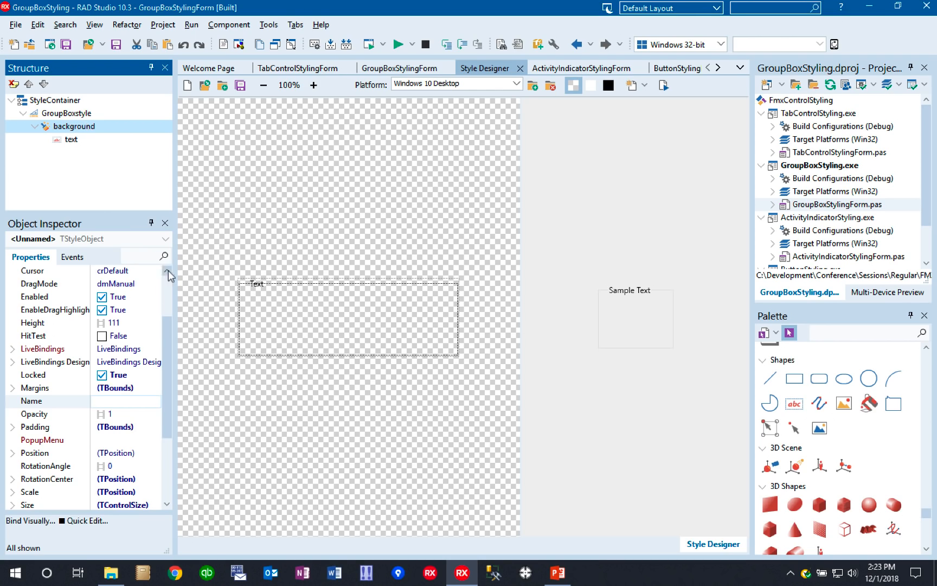
pyautogui.scroll(2, 175, 288)
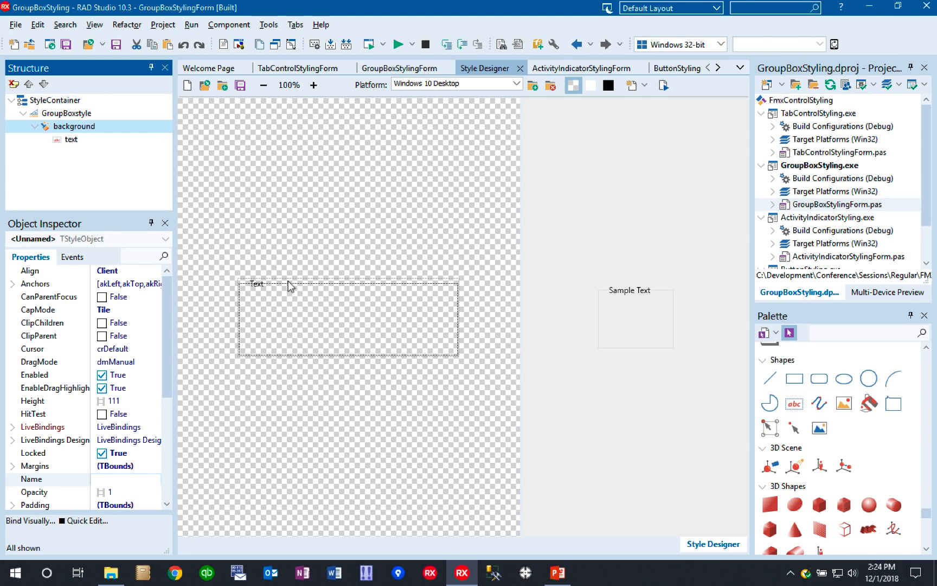
pyautogui.click(256, 283)
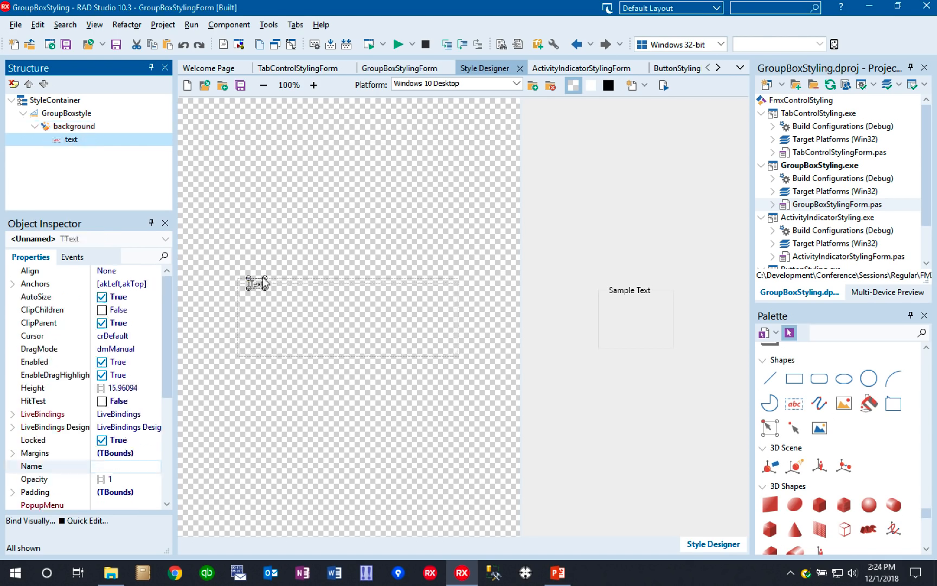
pyautogui.click(282, 288)
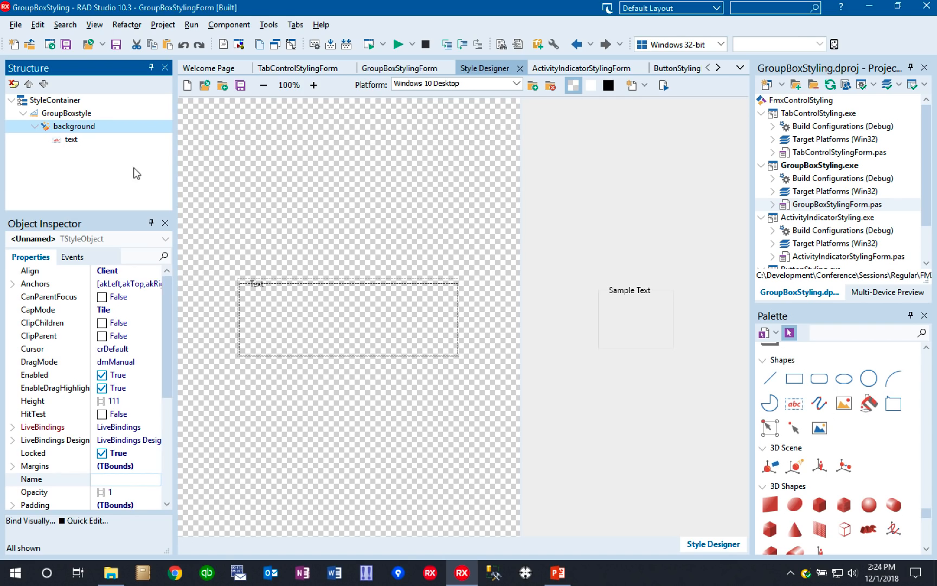
pyautogui.click(14, 465)
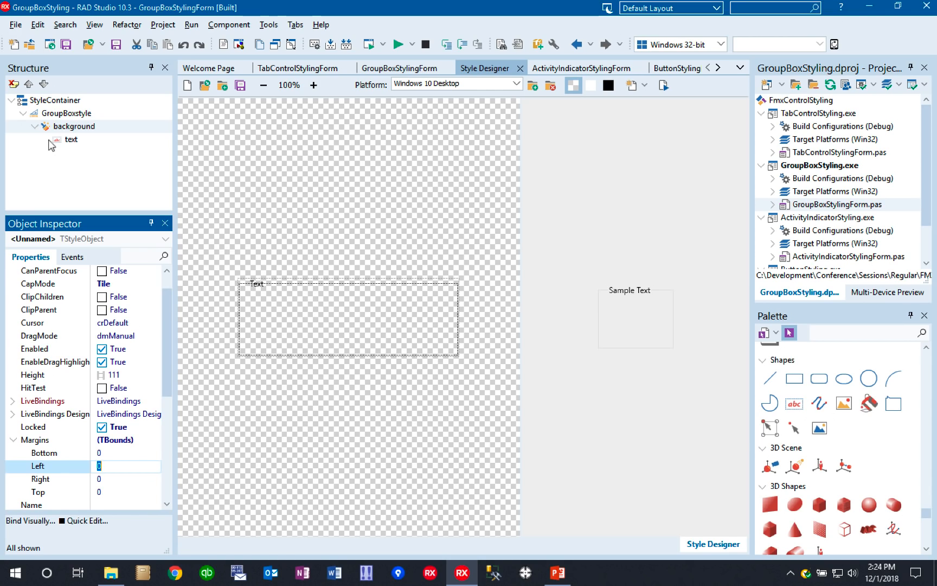
# - Examine the margins and padding values of the GroupBoxstyle layout
pyautogui.click(36, 126)
pyautogui.click(53, 115)
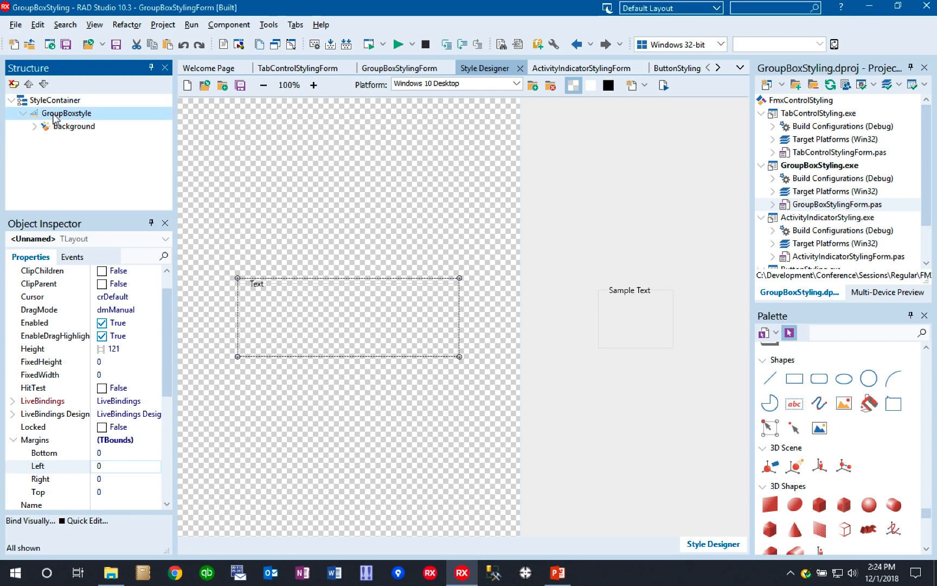
pyautogui.click(13, 440)
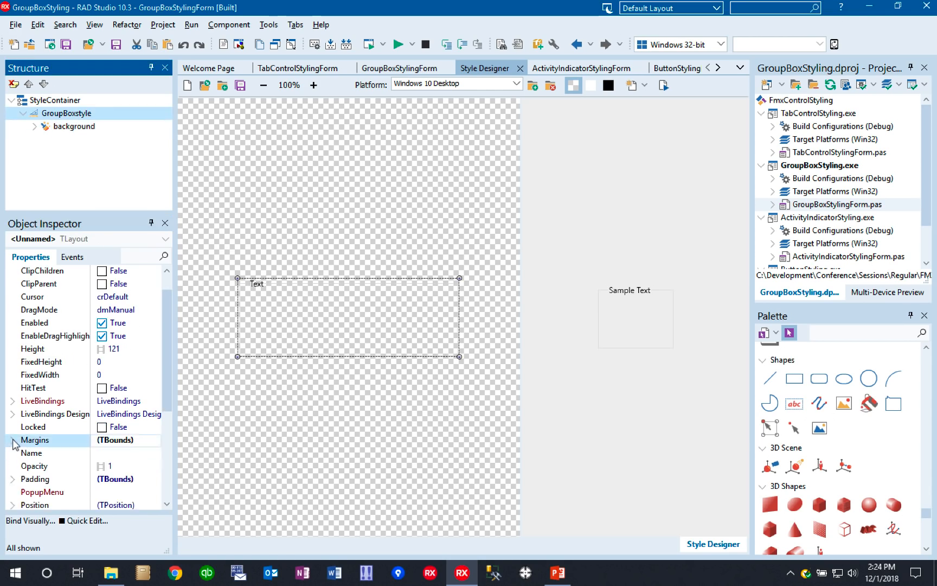
pyautogui.click(13, 479)
pyautogui.click(13, 479)
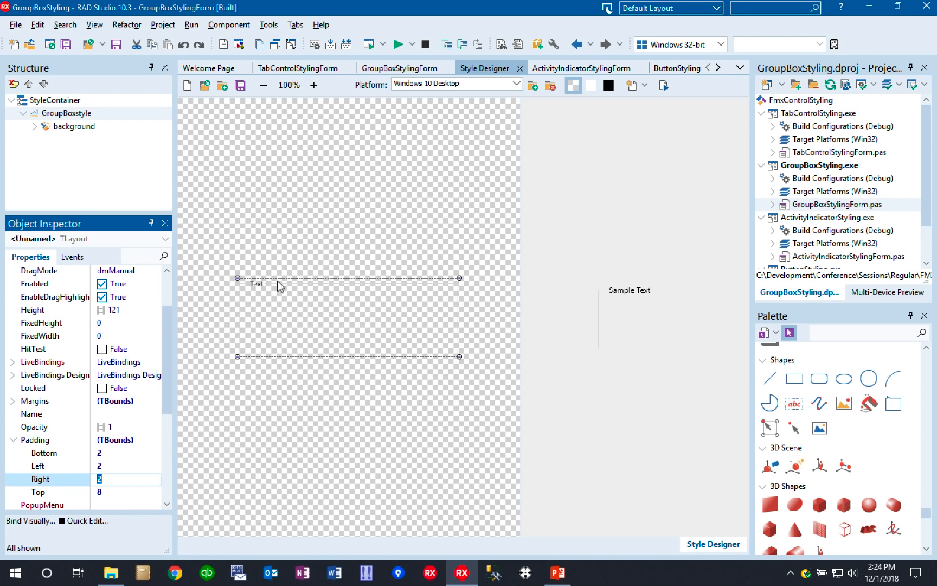
pyautogui.click(111, 492)
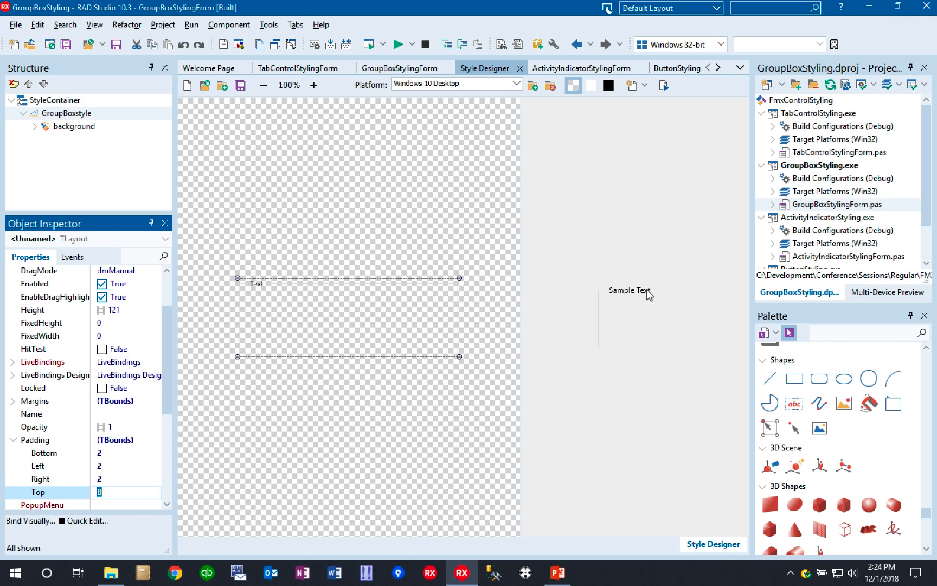
pyautogui.click(13, 440)
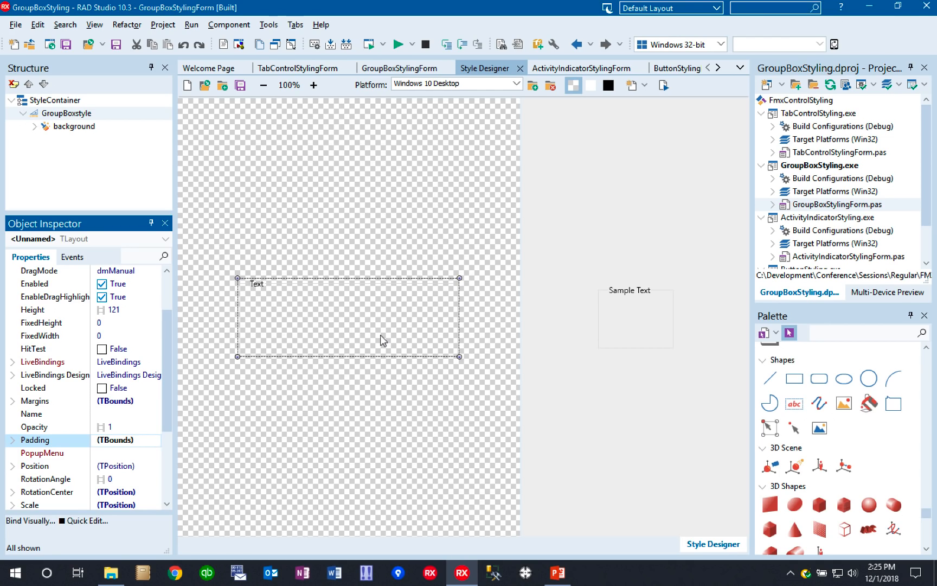
# - Add a TRectangle directly under the GroupBoxstyle layout, alongside the background object
pyautogui.click(35, 126)
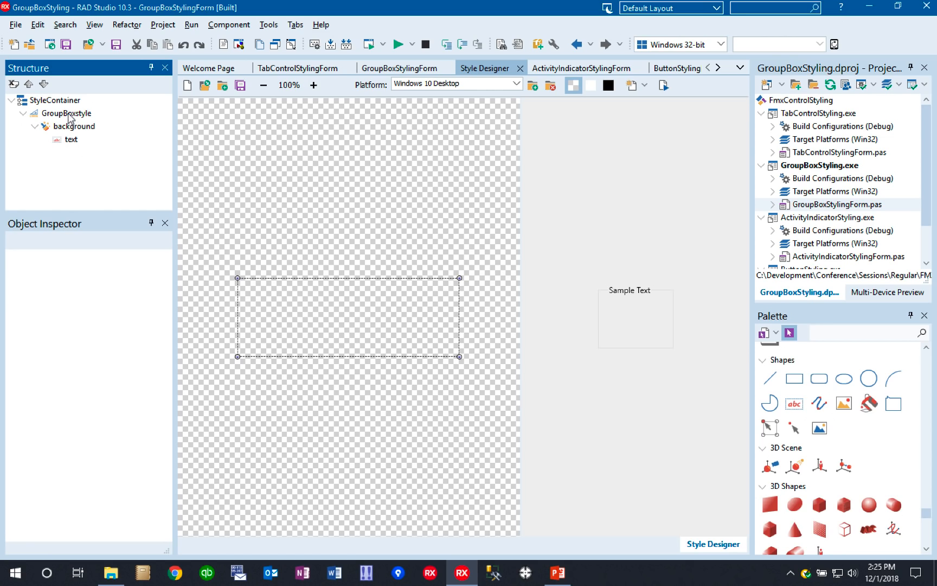
pyautogui.click(86, 128)
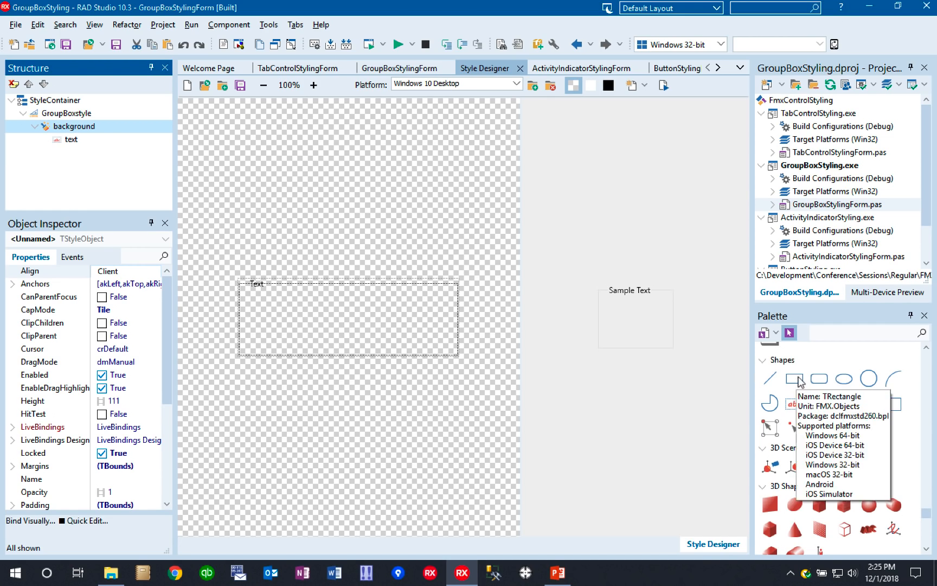
pyautogui.click(80, 115)
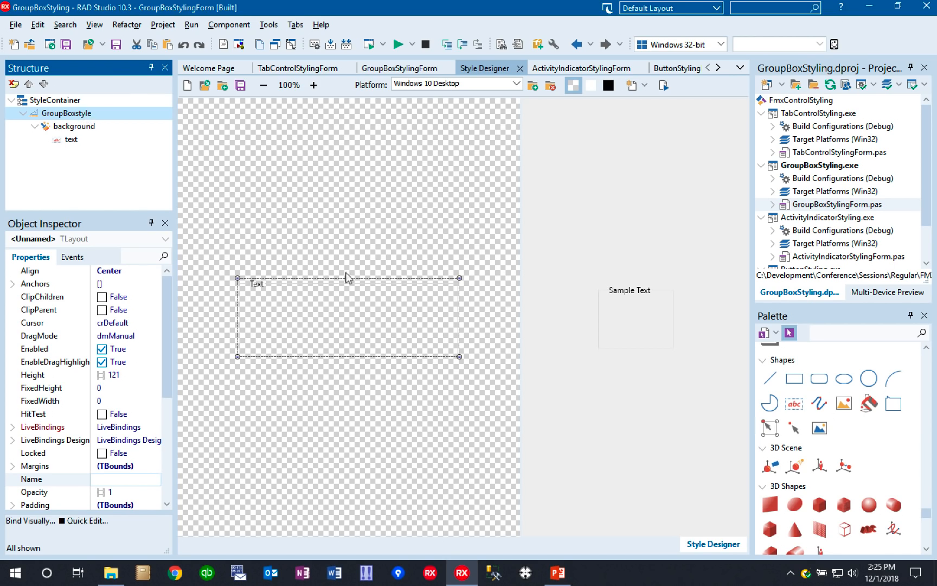
pyautogui.doubleClick(795, 380)
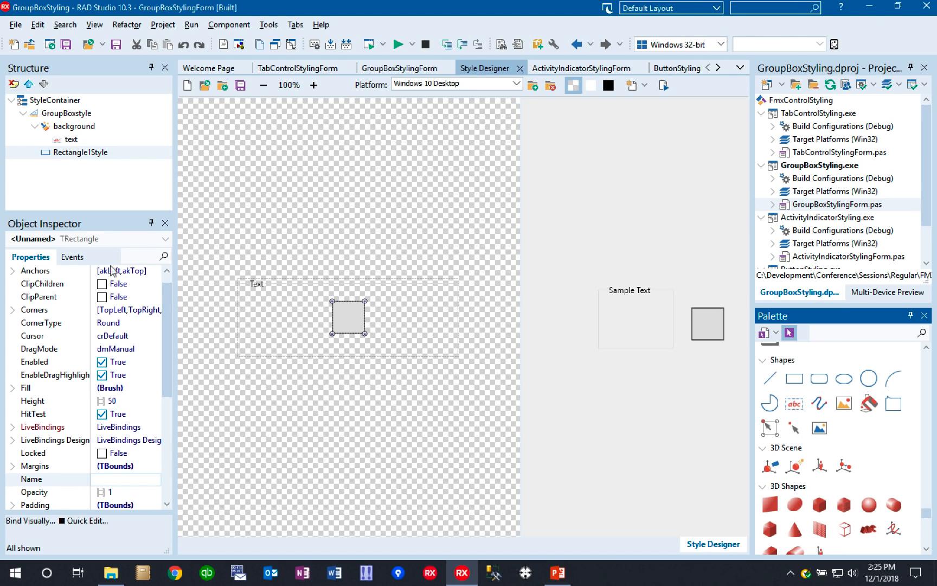
# - Set the new rectangle's Align property to Client
pyautogui.moveTo(169, 298); pyautogui.dragTo(170, 282)
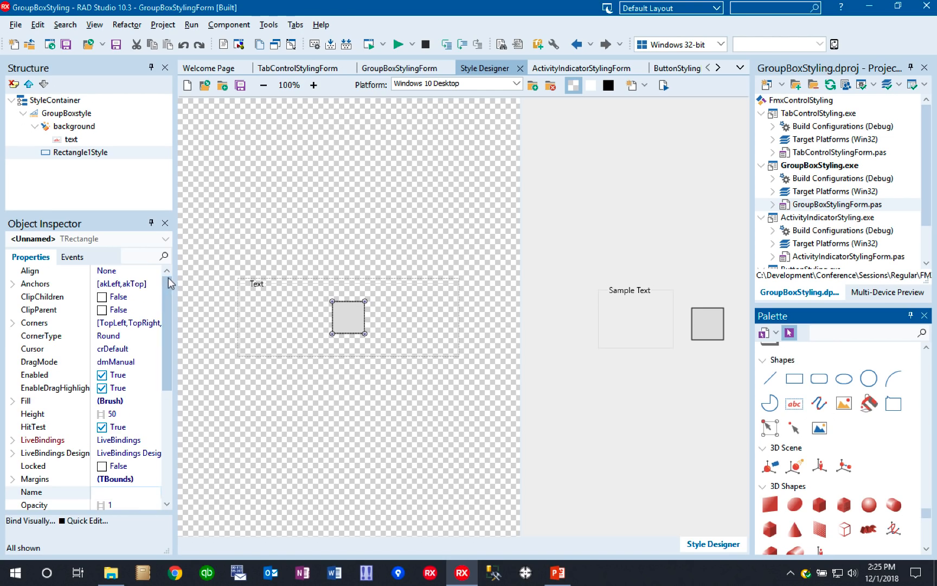
pyautogui.click(130, 271)
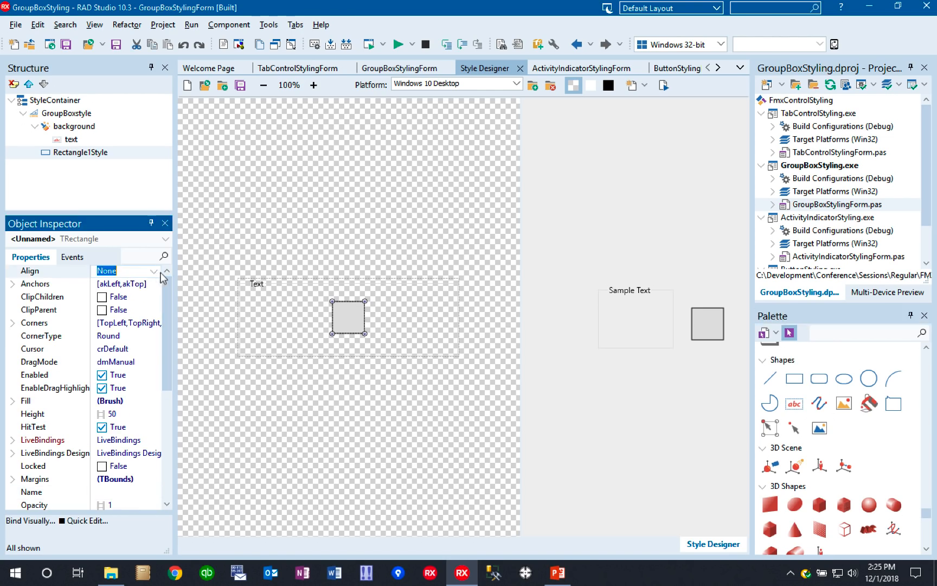
pyautogui.click(153, 271)
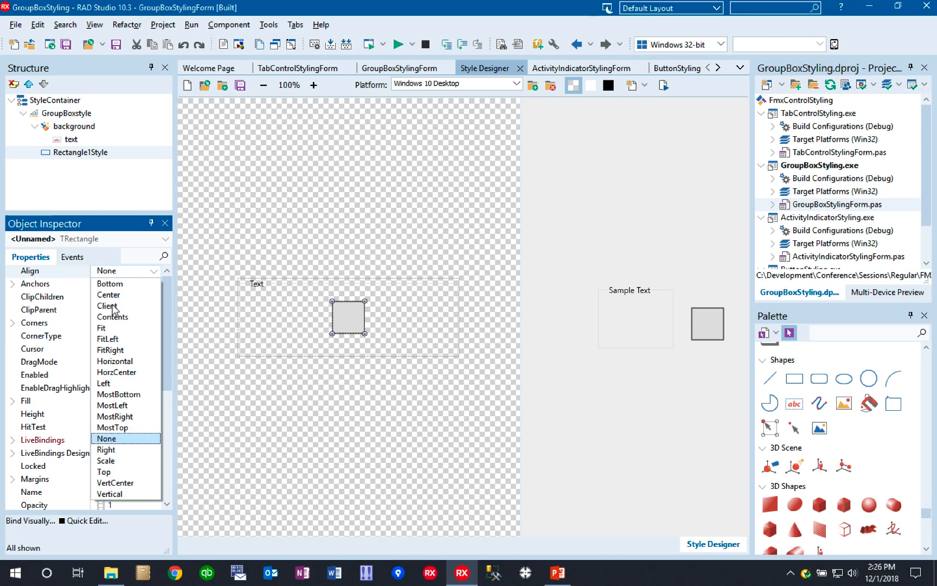
pyautogui.click(113, 306)
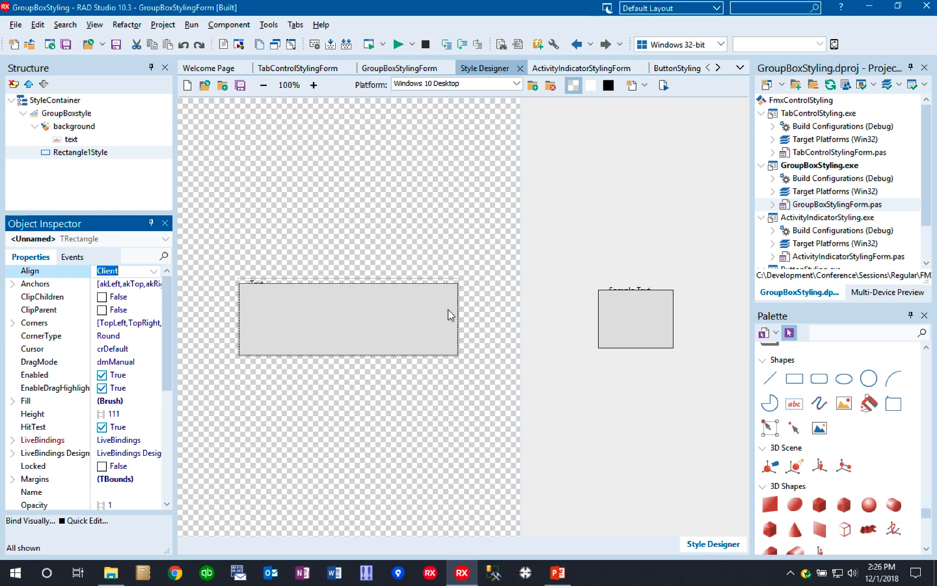
# - Move the text object out of the old background so it becomes a child of the new rectangle
pyautogui.click(72, 140)
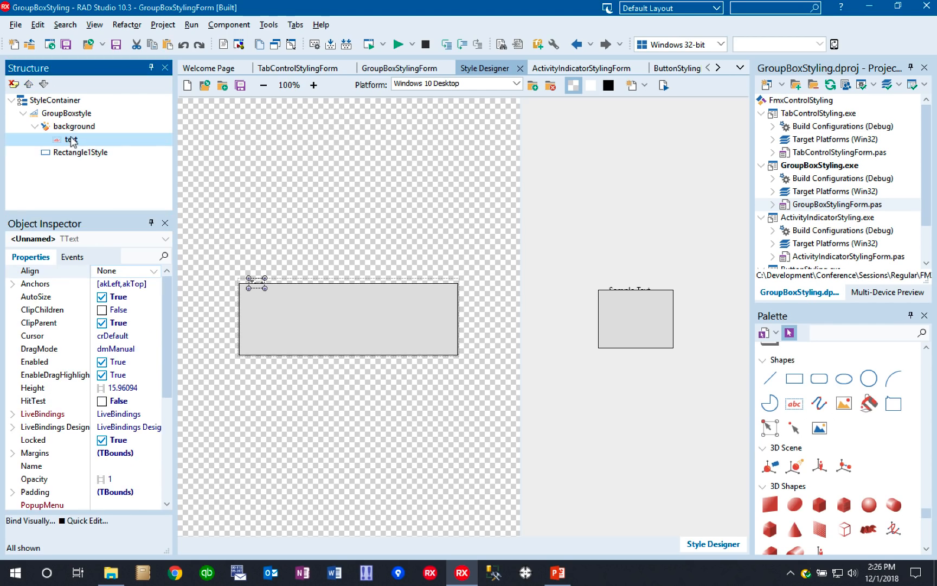
pyautogui.moveTo(71, 138); pyautogui.dragTo(71, 152)
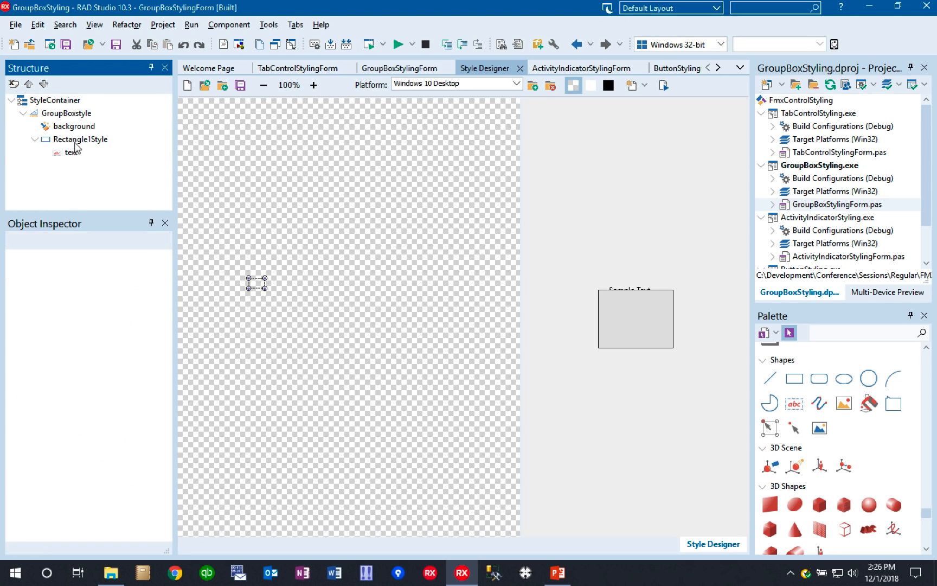
pyautogui.click(76, 140)
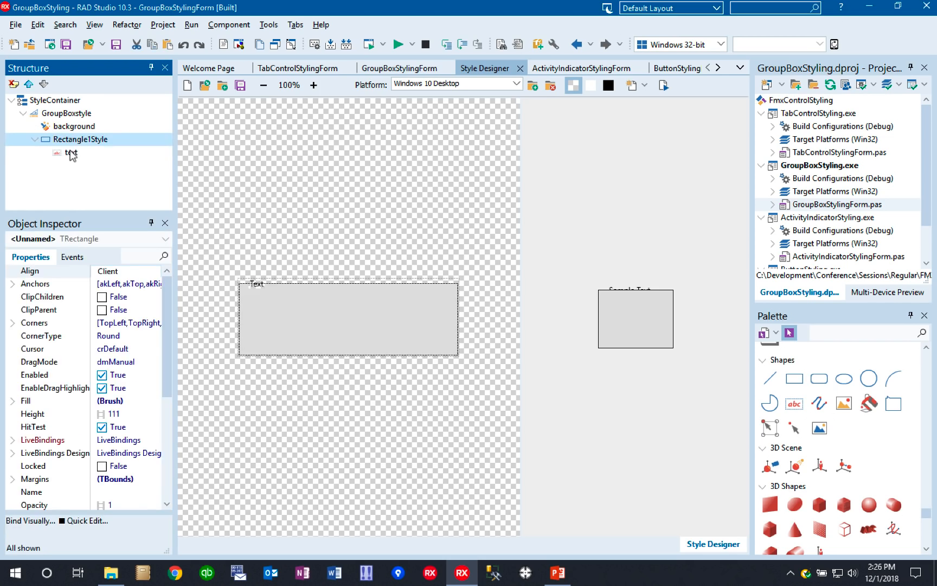
pyautogui.click(72, 154)
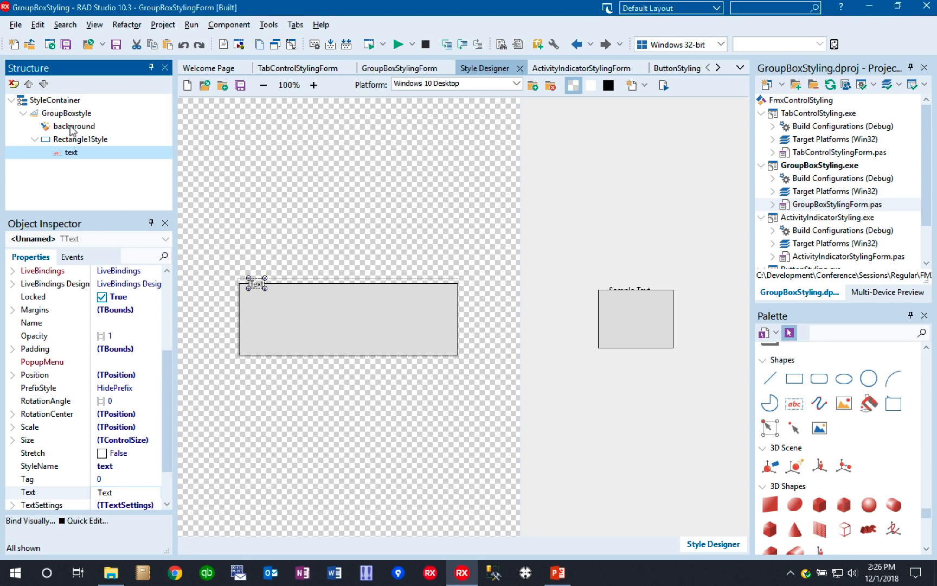
# - Delete the original bitmap background object from the GroupBoxstyle layout
pyautogui.click(70, 128)
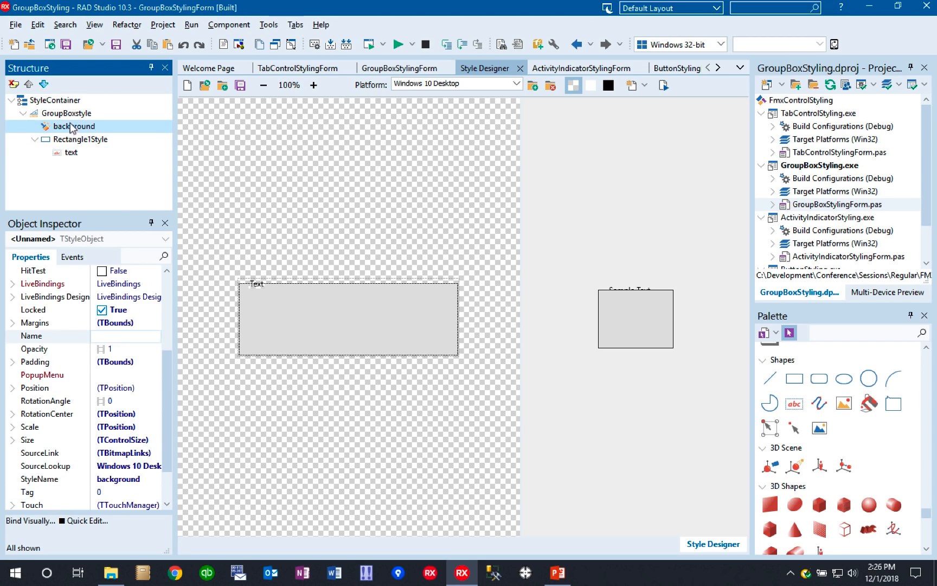
pyautogui.click(13, 85)
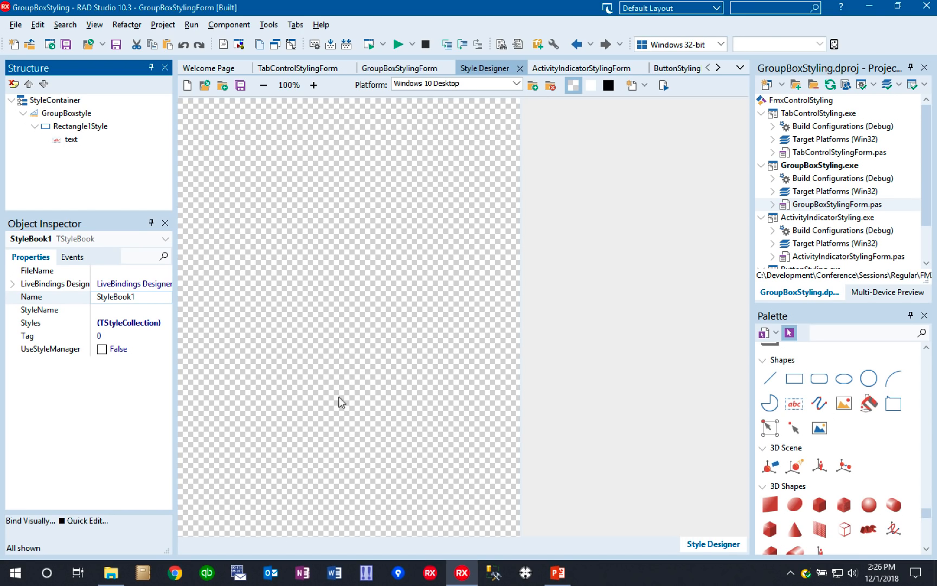
pyautogui.click(66, 114)
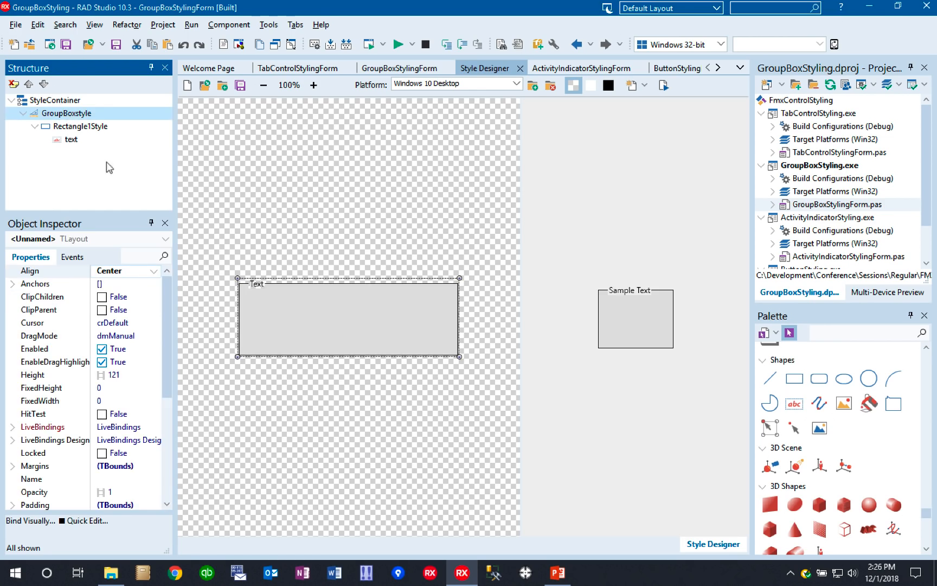
# - Set the rectangle's StyleName to background
pyautogui.click(87, 127)
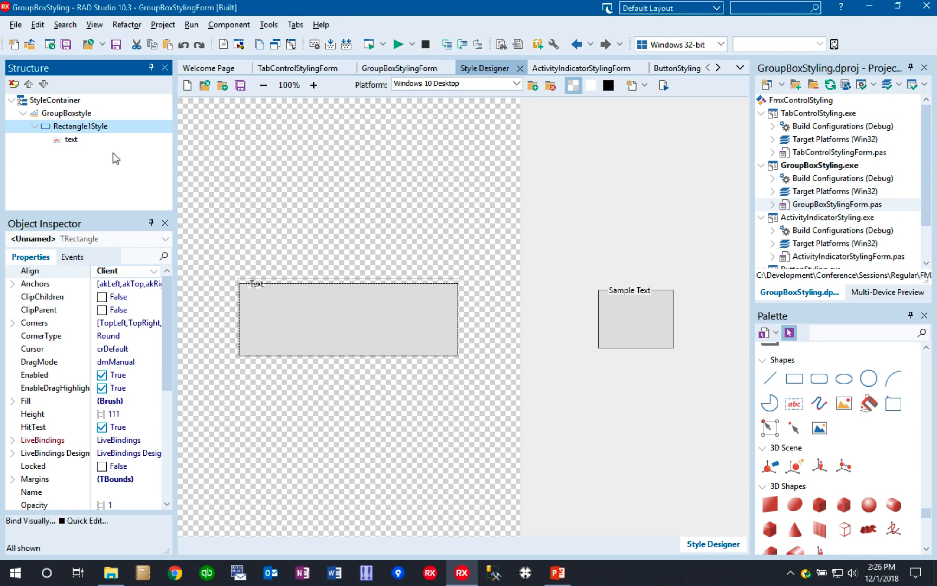
pyautogui.moveTo(166, 306); pyautogui.dragTo(171, 423)
pyautogui.click(144, 414)
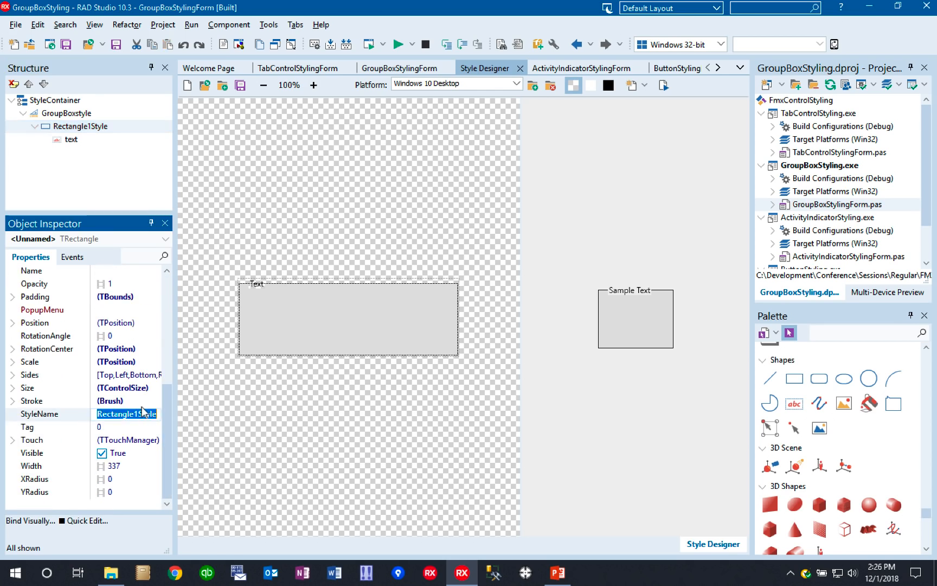
pyautogui.write('backg')
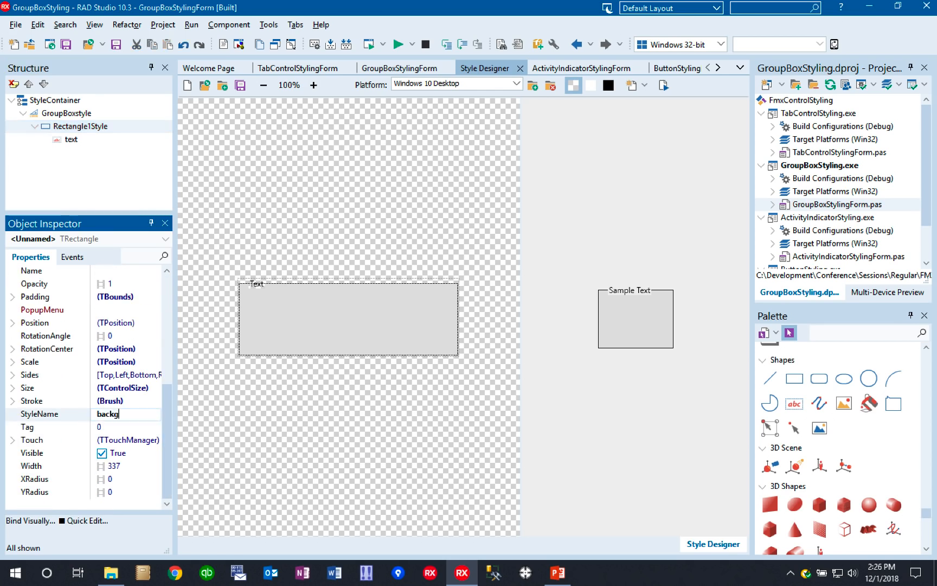
pyautogui.write('round')
pyautogui.press('Return')
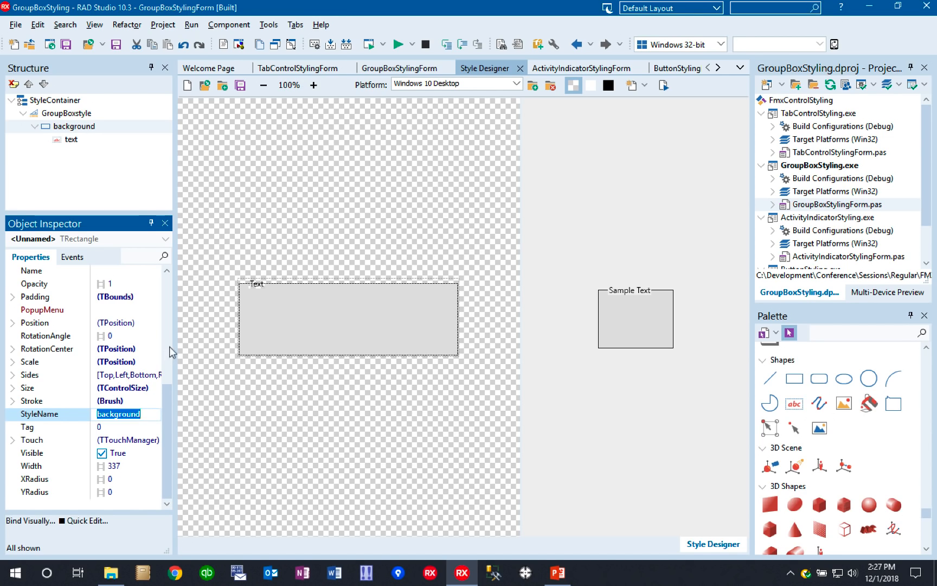
# - Set the Fill Kind of the background rectangle to None
pyautogui.click(64, 126)
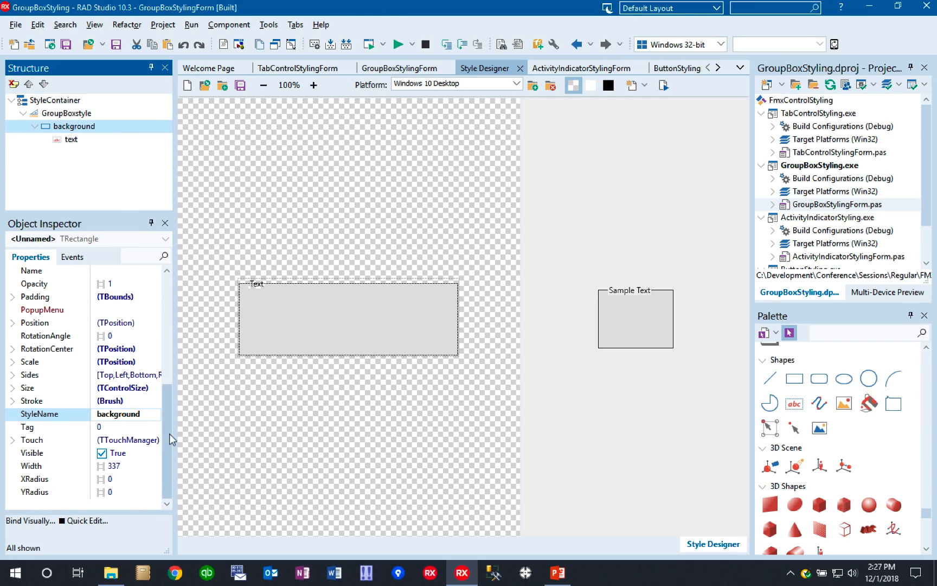
pyautogui.moveTo(166, 440); pyautogui.dragTo(158, 350)
pyautogui.doubleClick(25, 364)
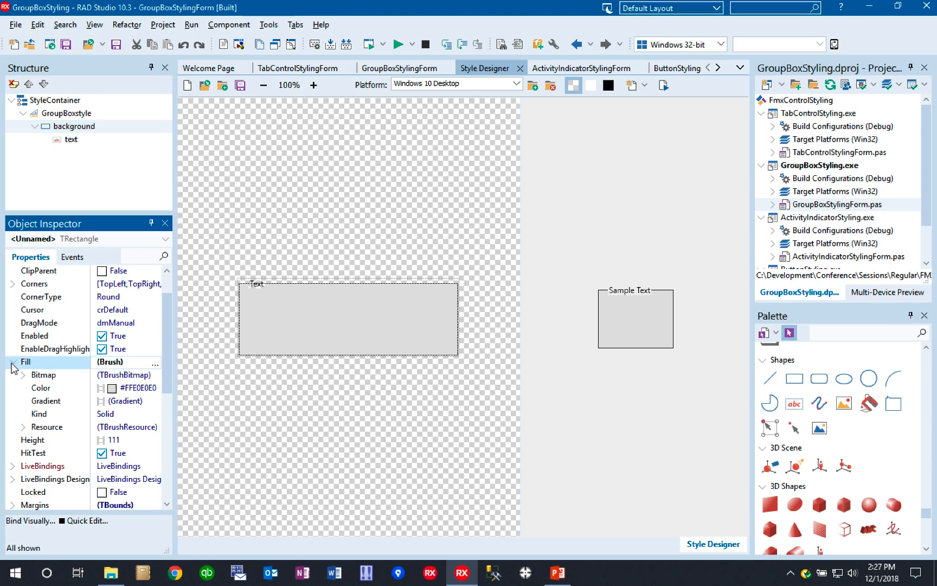
pyautogui.click(137, 415)
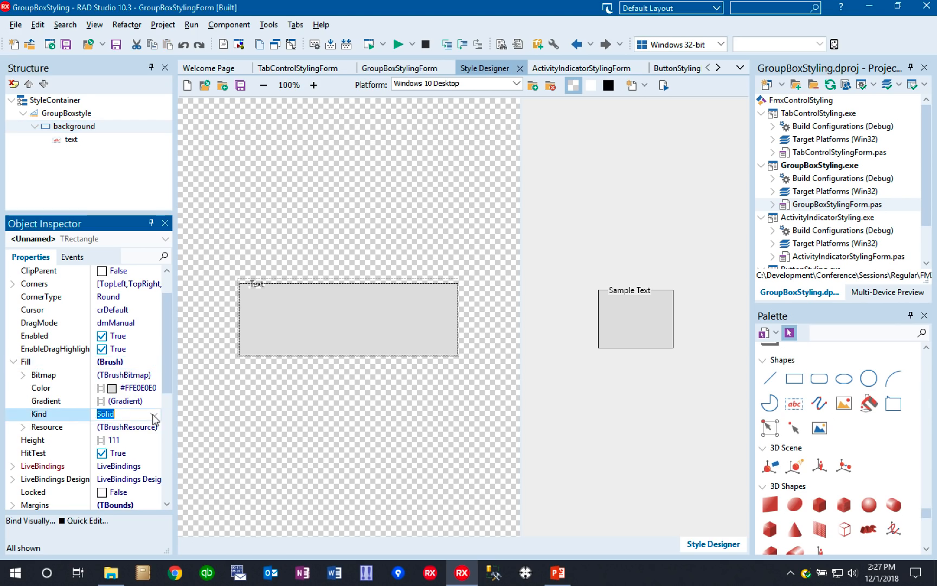
pyautogui.click(155, 415)
pyautogui.click(111, 445)
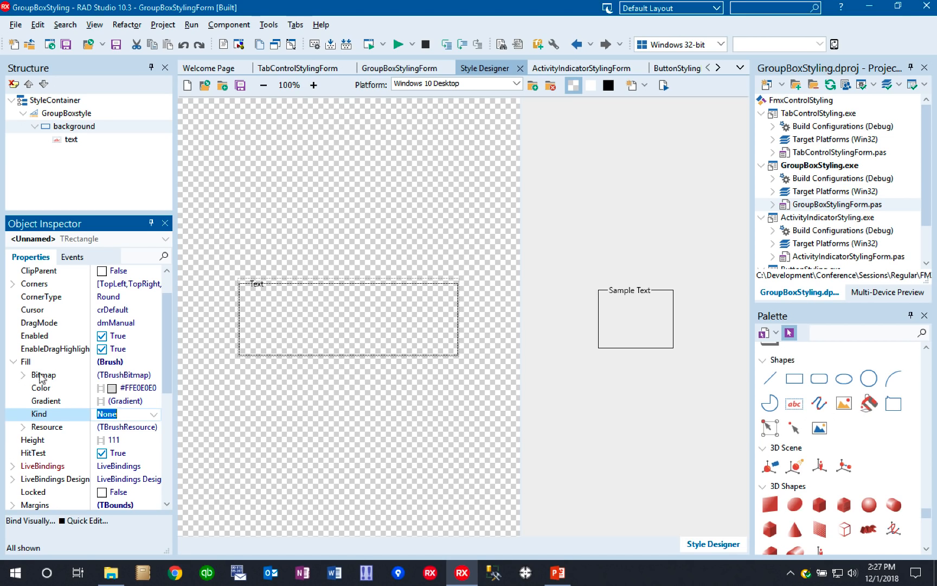
pyautogui.click(14, 362)
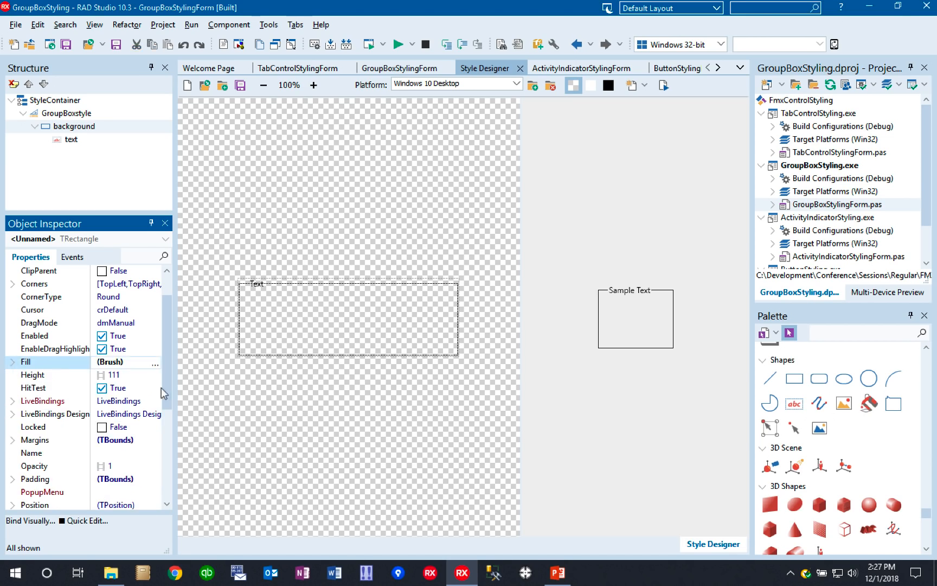
# - Turn off the background rectangle's Left, Bottom and Right sides, keeping only the Top side
pyautogui.scroll(-4, 167, 392)
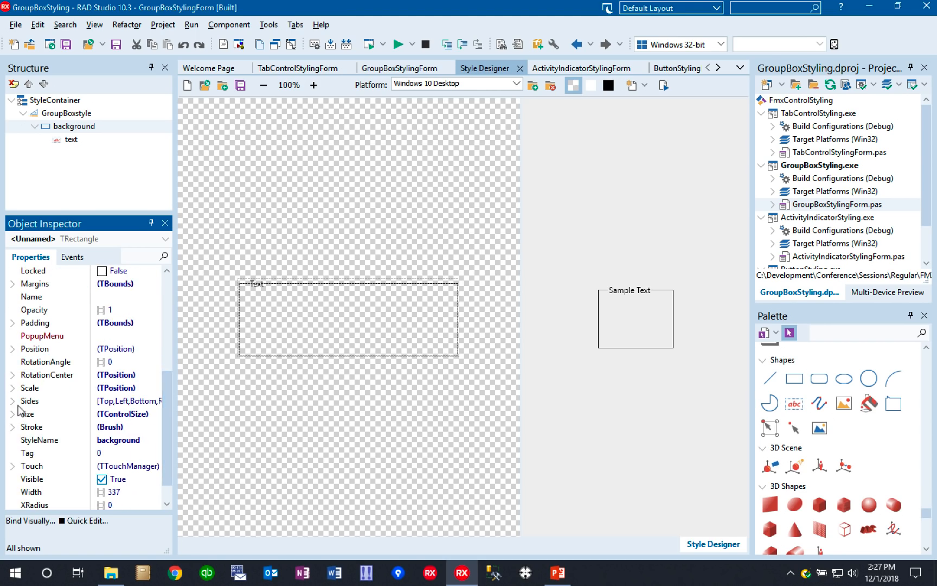
pyautogui.click(12, 402)
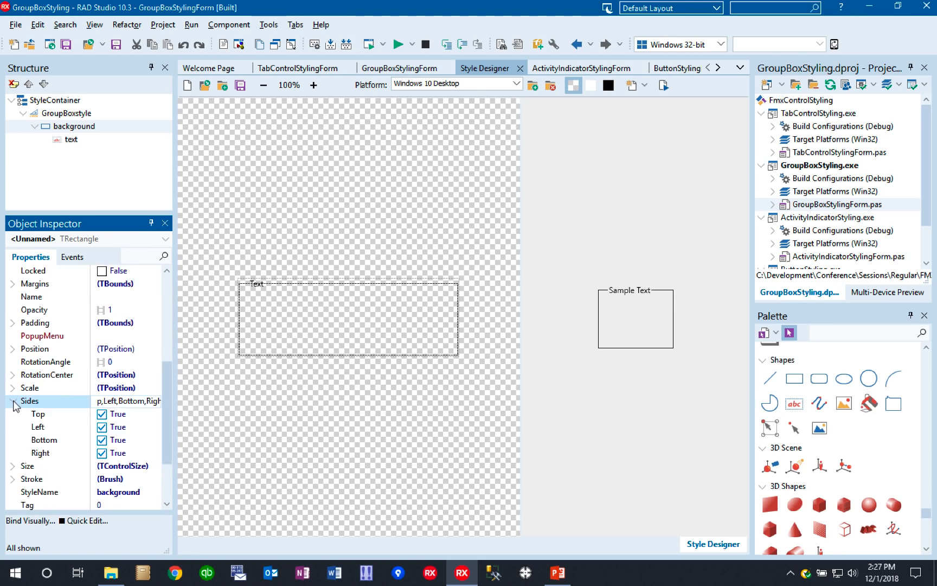
pyautogui.click(101, 426)
pyautogui.click(101, 440)
pyautogui.click(101, 452)
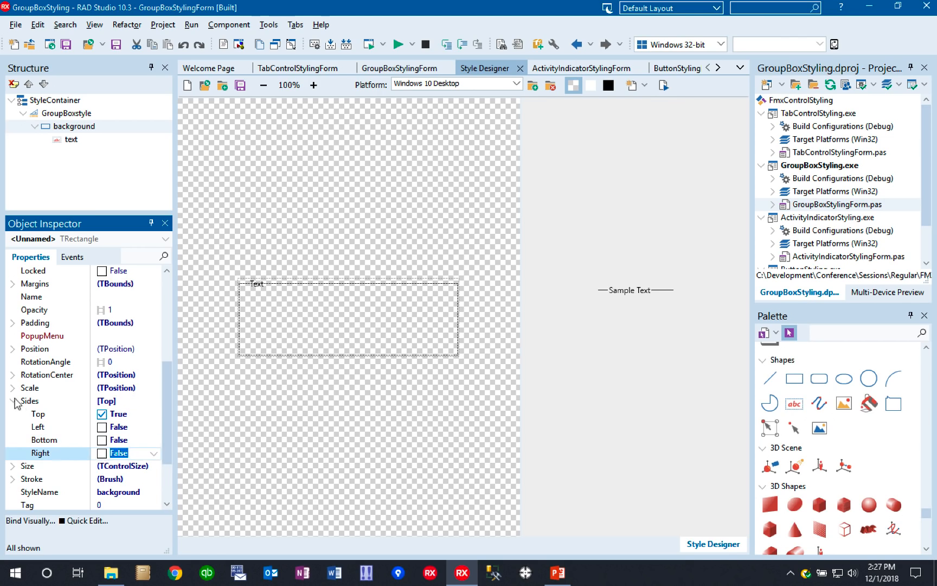
pyautogui.click(13, 401)
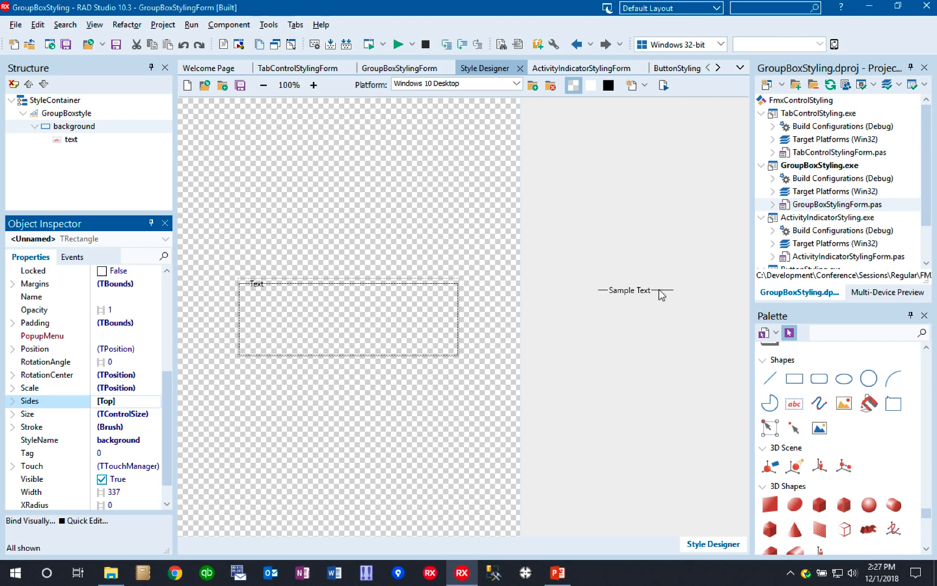
# - Set the background rectangle's Stroke Thickness to 2
pyautogui.click(13, 428)
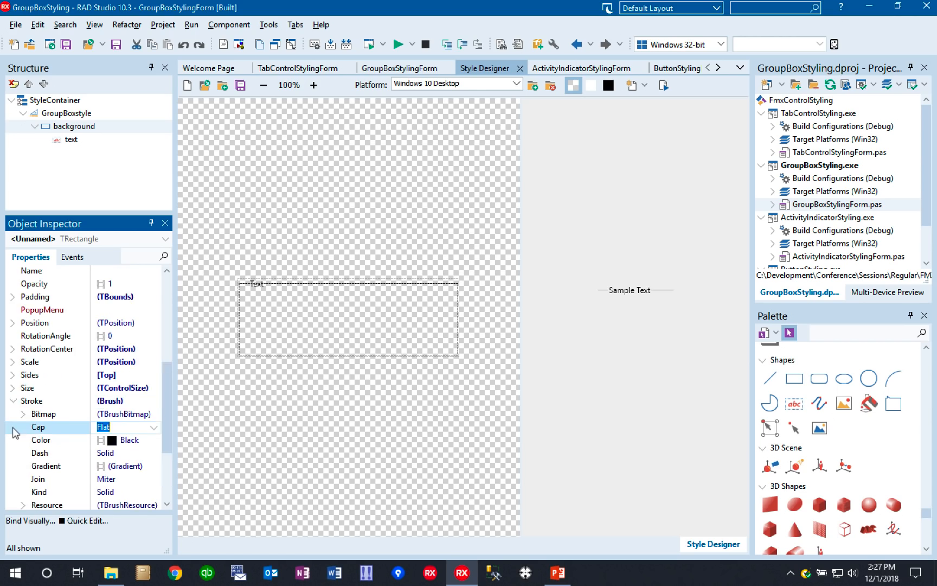
pyautogui.scroll(-2, 167, 436)
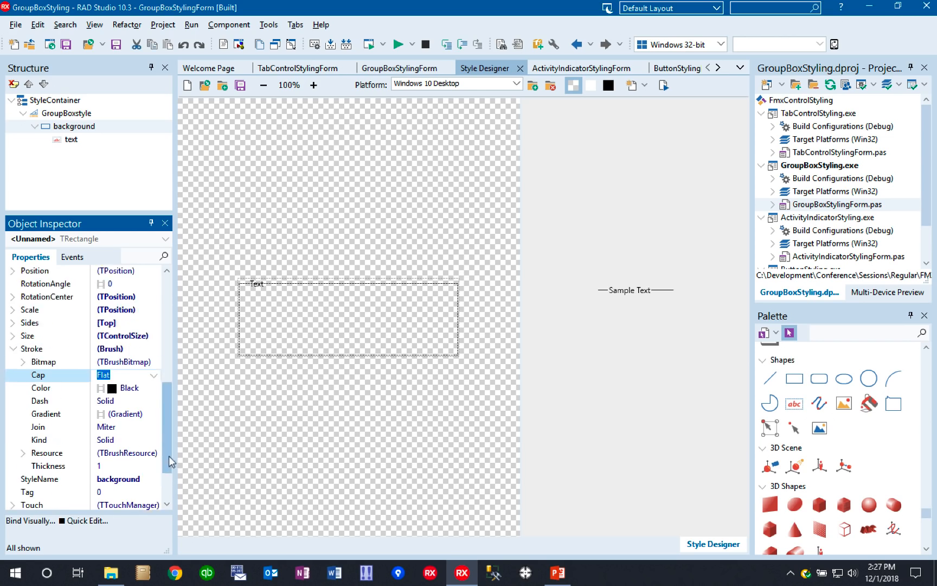
pyautogui.click(56, 453)
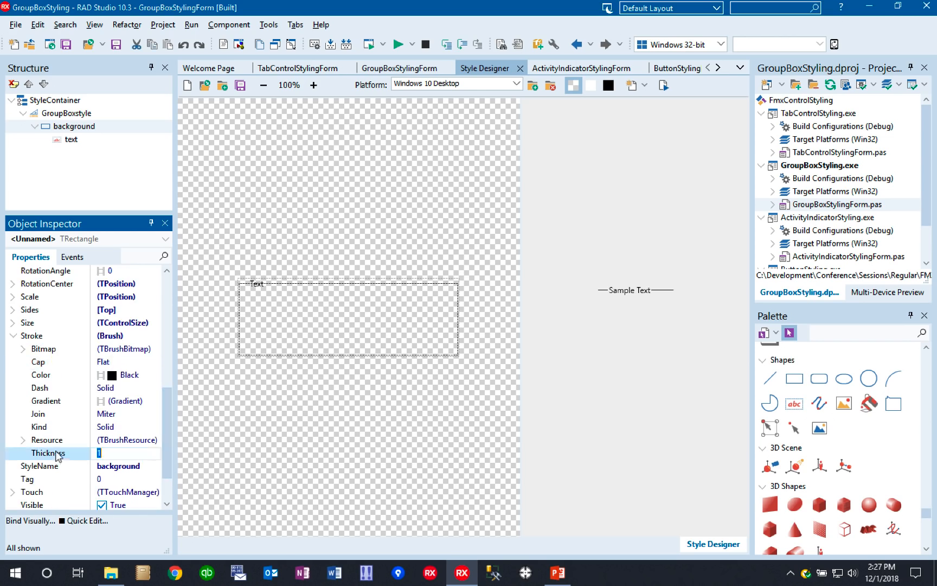
pyautogui.write('2')
pyautogui.press('Return')
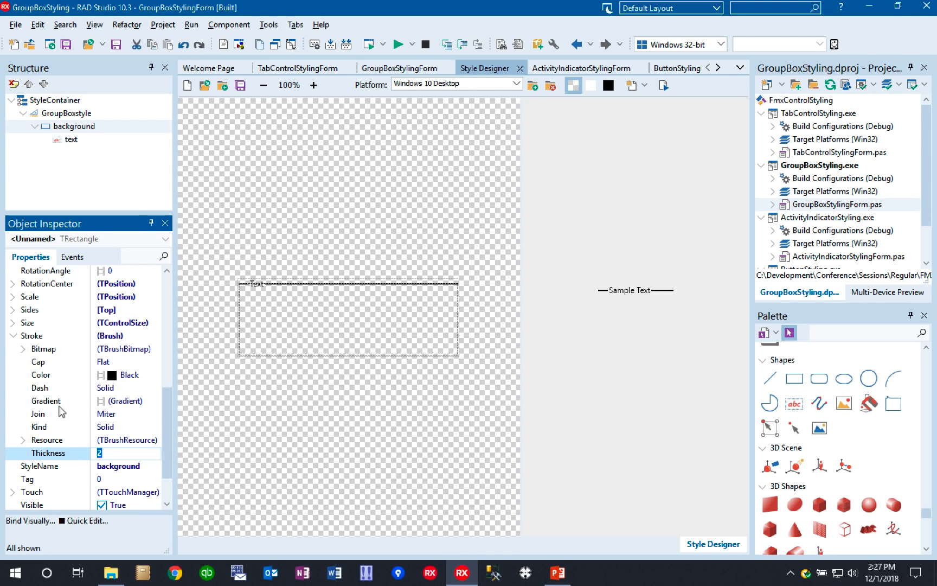
# - Try Darkslateblue as the background rectangle's Stroke Color
pyautogui.click(57, 375)
pyautogui.click(154, 375)
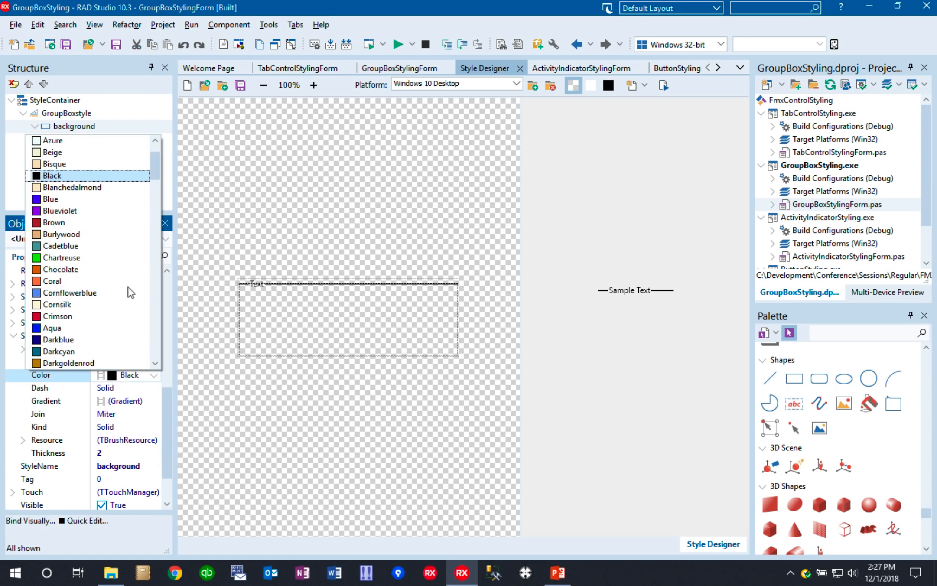
pyautogui.moveTo(156, 172); pyautogui.dragTo(157, 192)
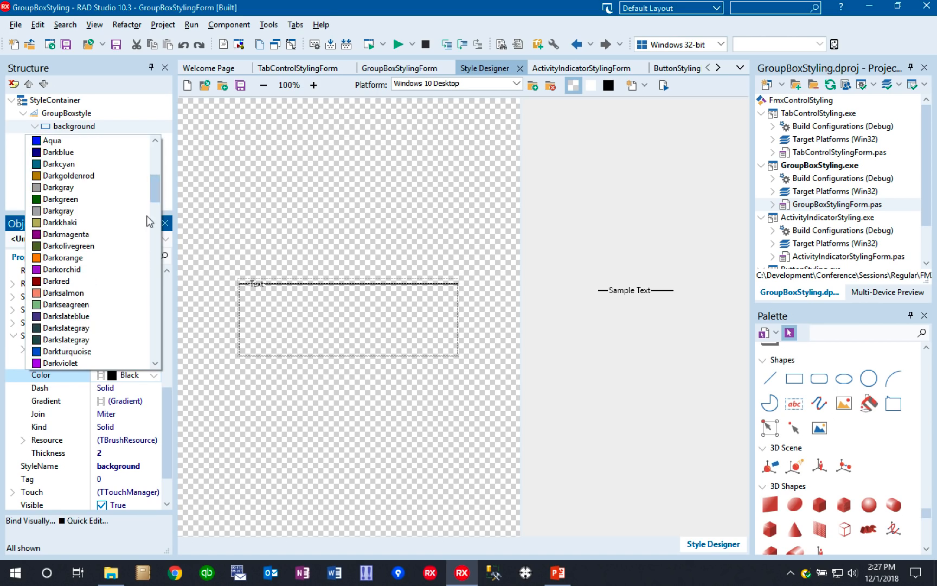
pyautogui.click(69, 315)
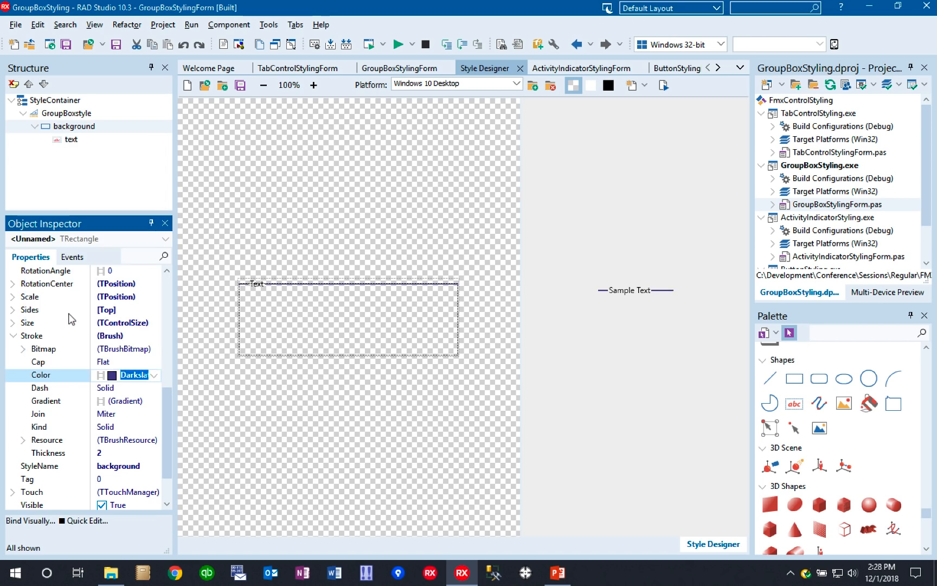
# - Set the background rectangle's Stroke Color to Cornflowerblue
pyautogui.click(156, 377)
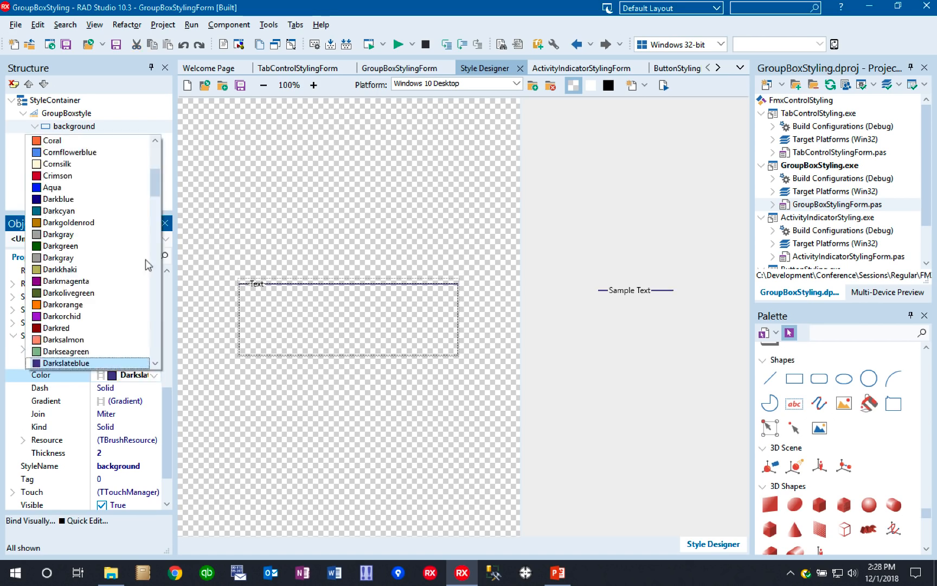
pyautogui.scroll(1, 157, 172)
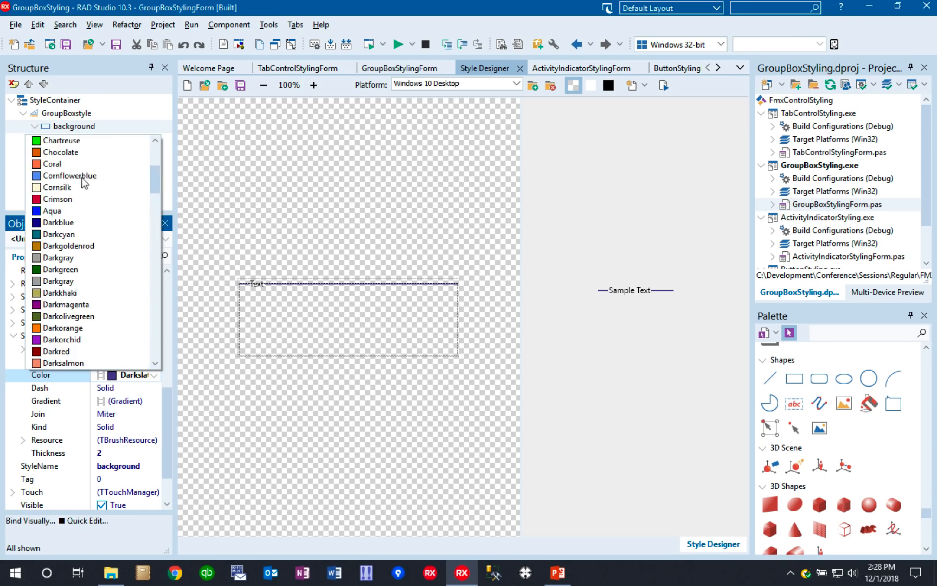
pyautogui.click(82, 176)
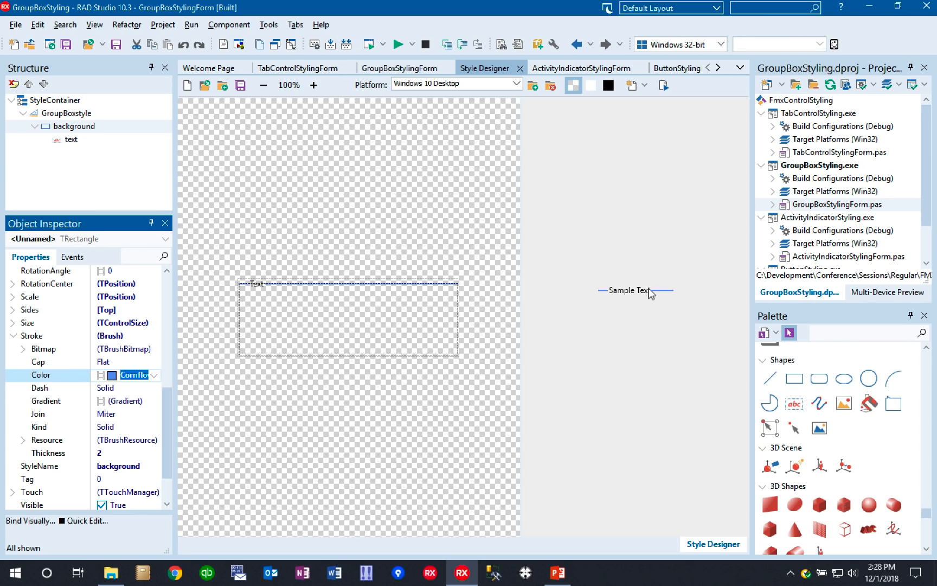
pyautogui.click(14, 336)
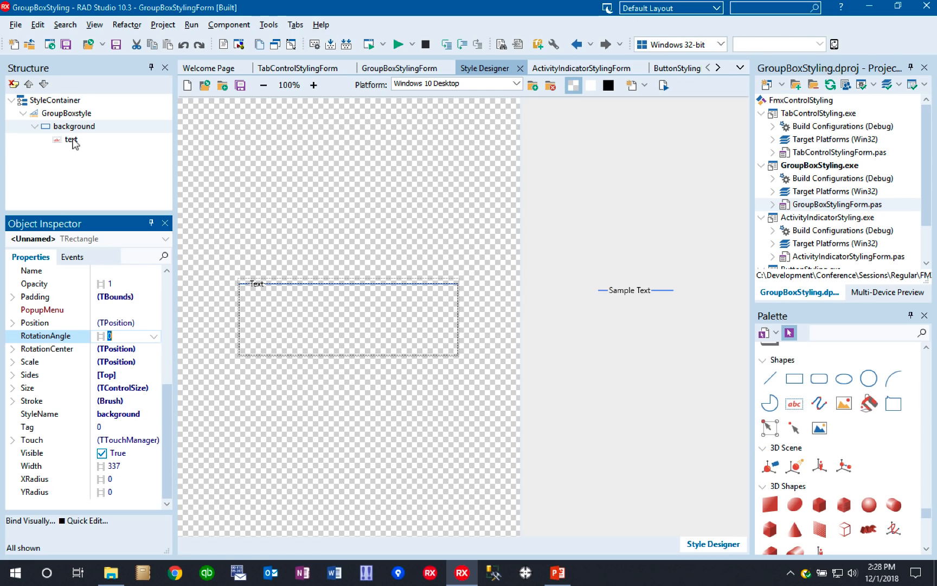
# - Set the X position of the text object to 0 so the caption starts at the line's beginning
pyautogui.click(72, 140)
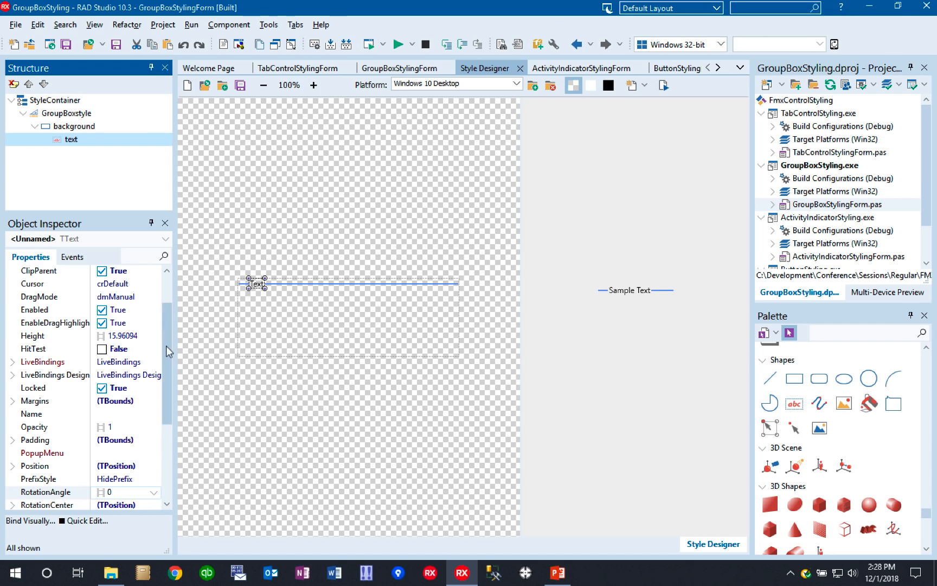
pyautogui.moveTo(166, 346); pyautogui.dragTo(168, 386)
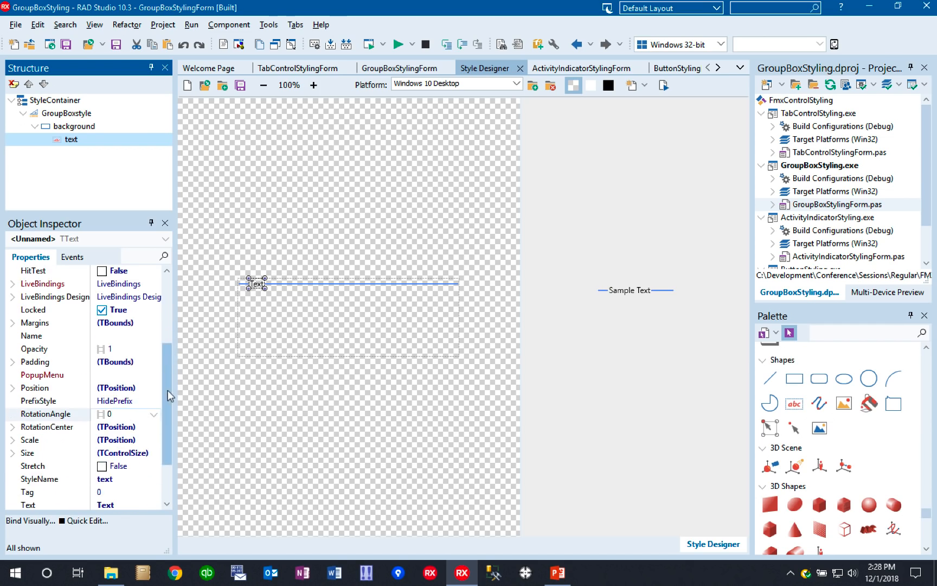
pyautogui.click(12, 387)
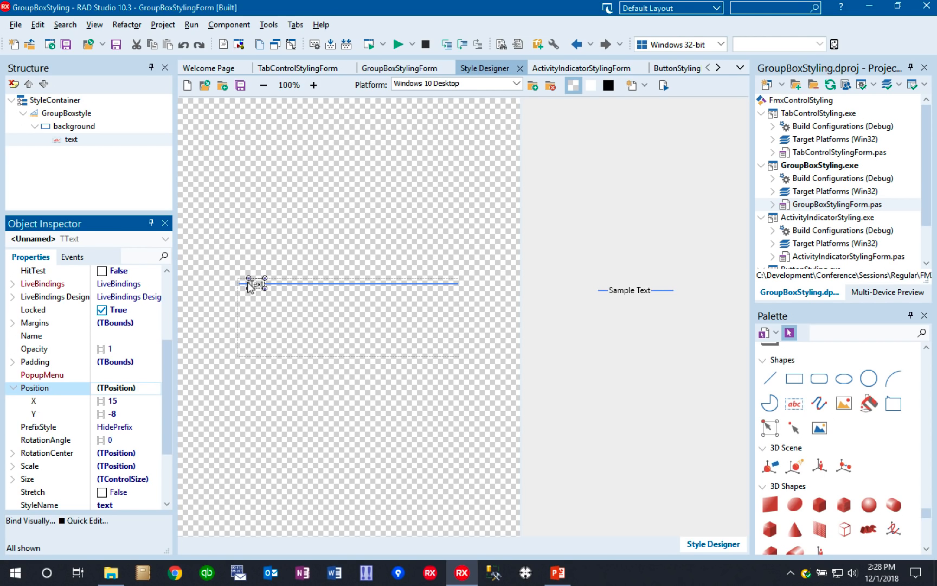
pyautogui.click(71, 406)
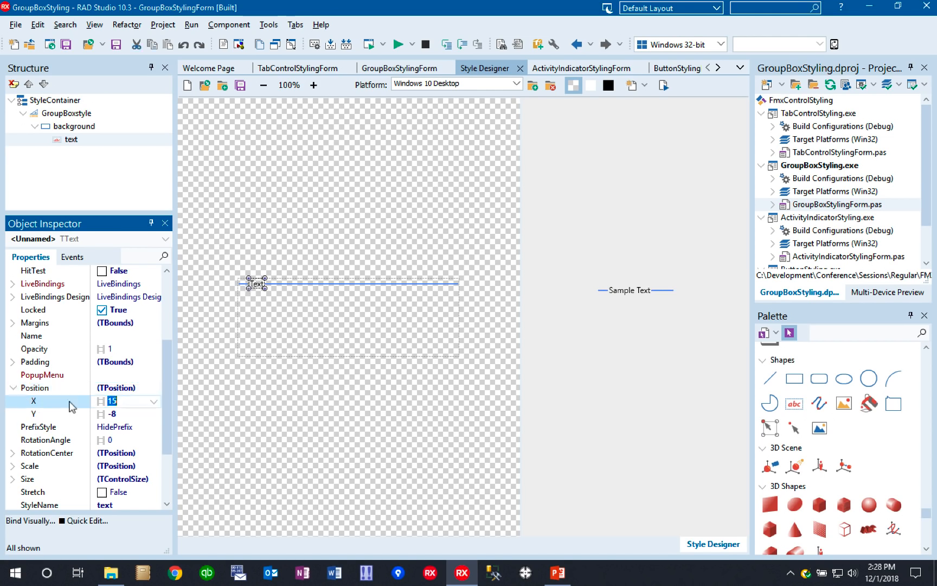
pyautogui.write('0')
pyautogui.press('Return')
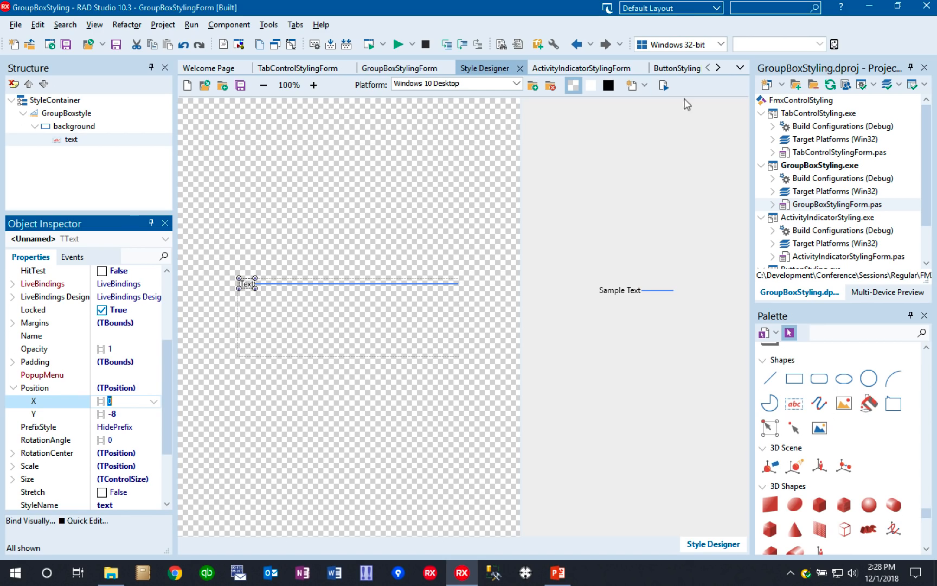
# - Close the style editor with its changes applied, and test-run the GroupBoxStyling application without debugging
pyautogui.click(520, 68)
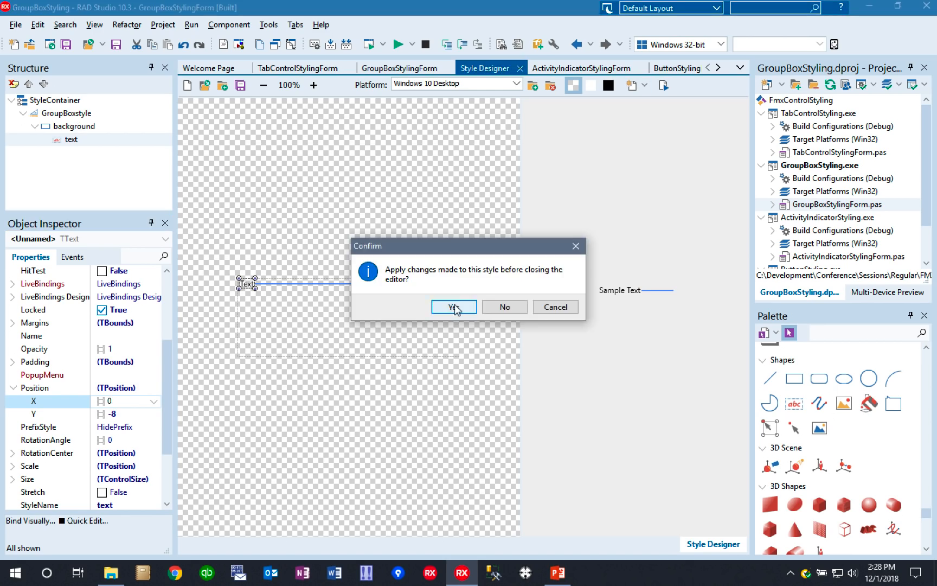
pyautogui.click(454, 306)
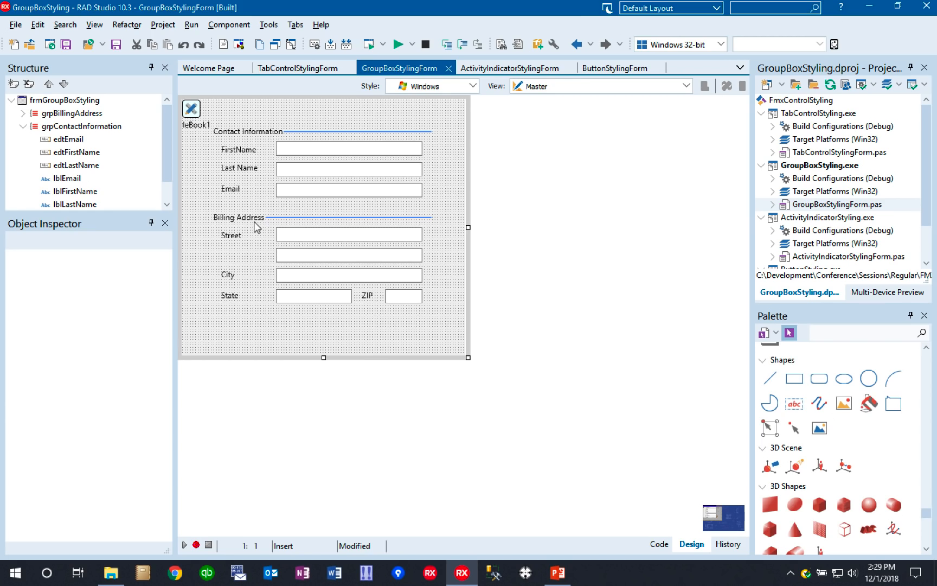
pyautogui.click(369, 46)
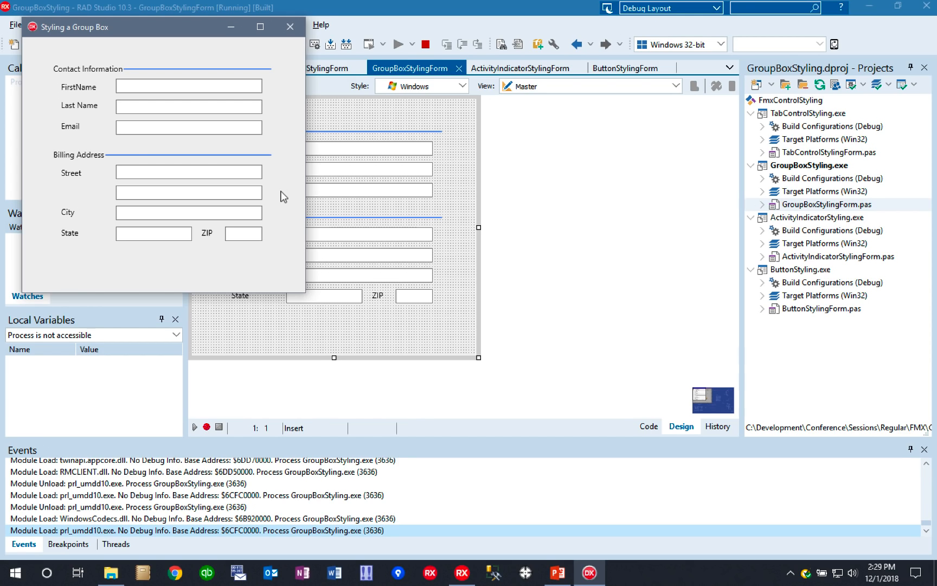
pyautogui.click(290, 27)
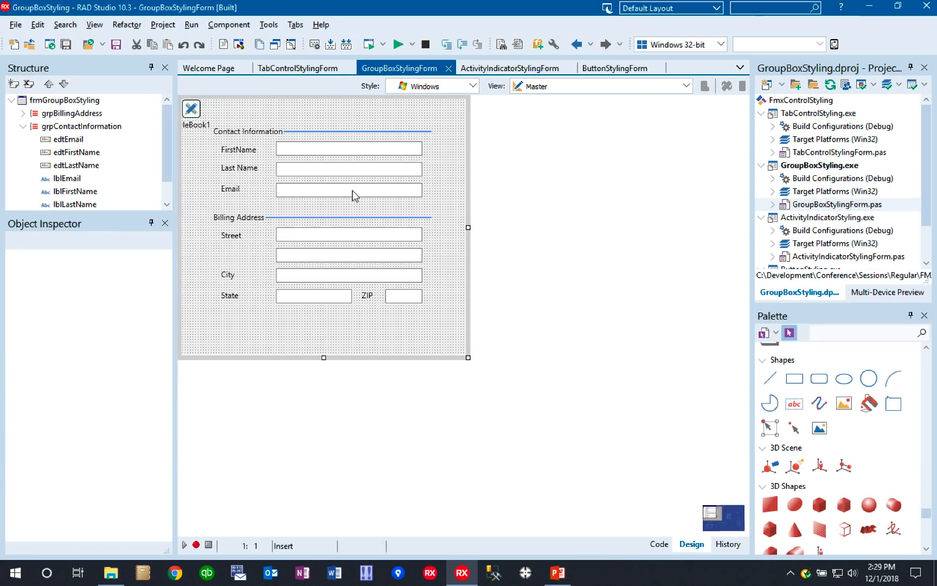
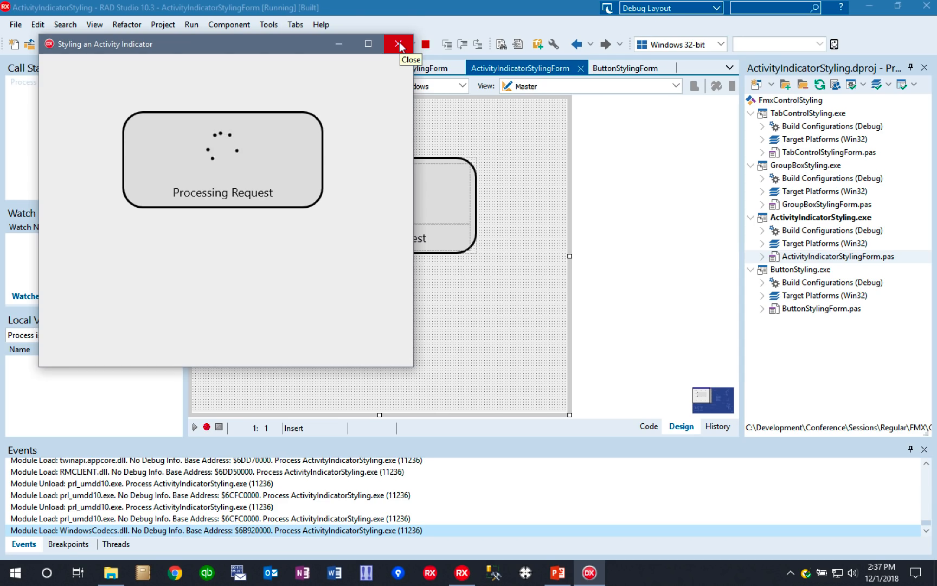
# - Close the running application and preview the activity indicator form in the Android and iOS styles, returning to the Windows style
pyautogui.click(399, 43)
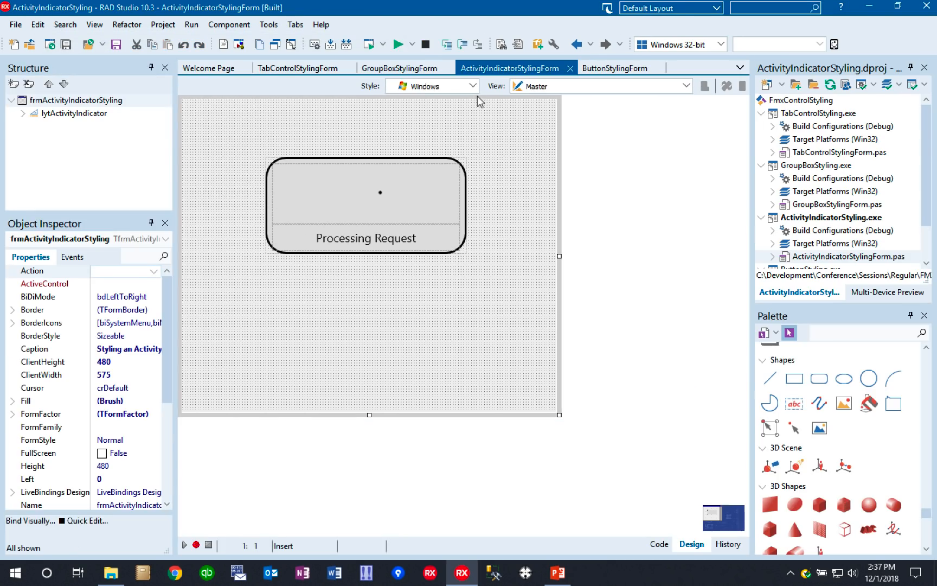
pyautogui.click(473, 86)
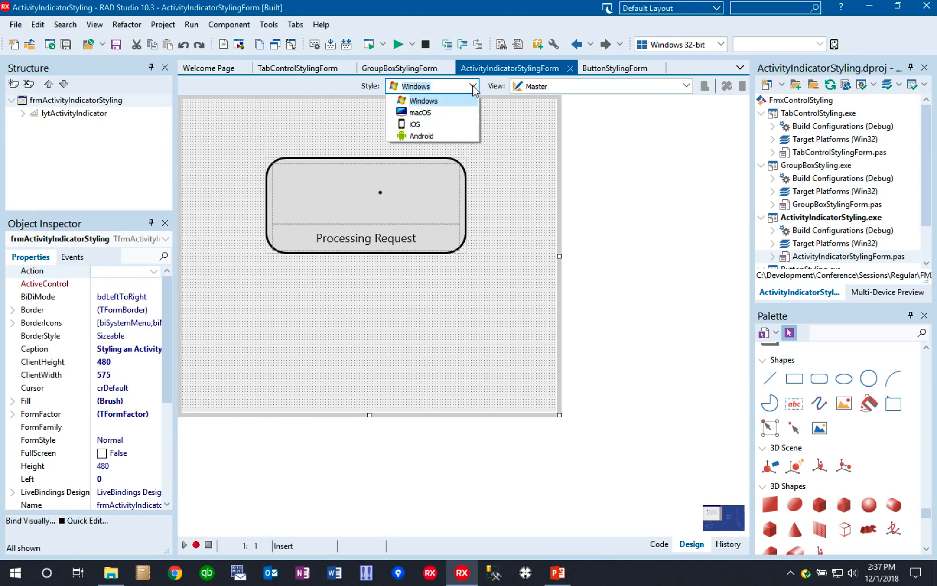
pyautogui.click(425, 136)
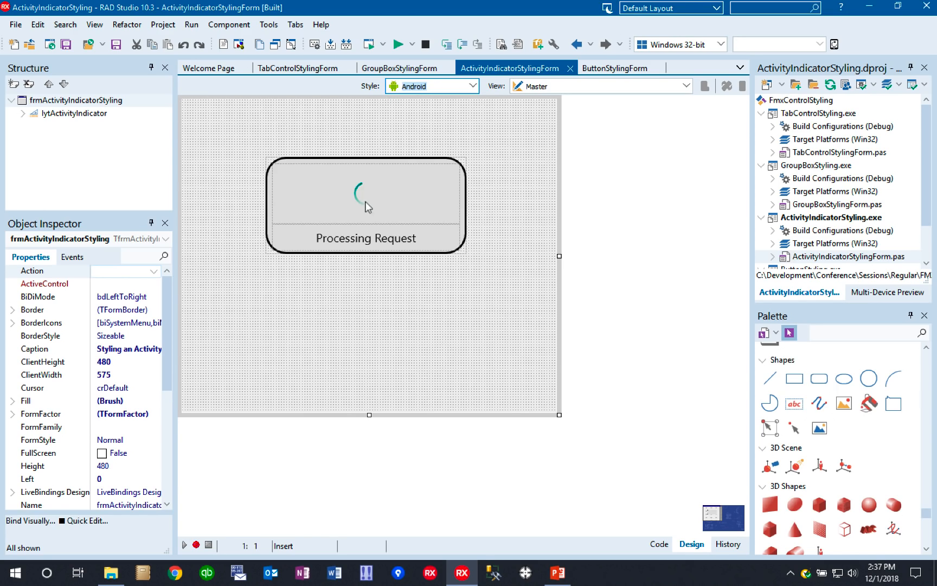
pyautogui.click(472, 86)
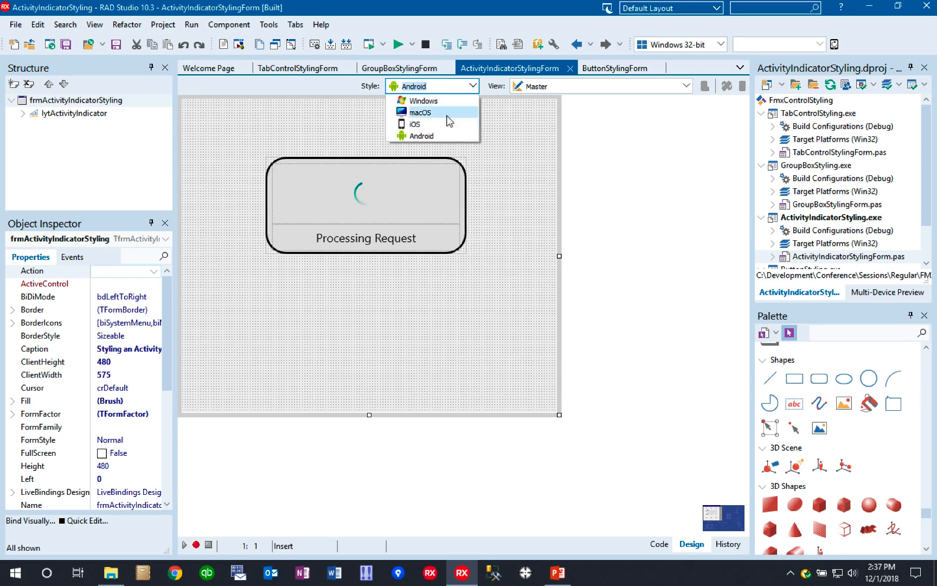
pyautogui.click(428, 124)
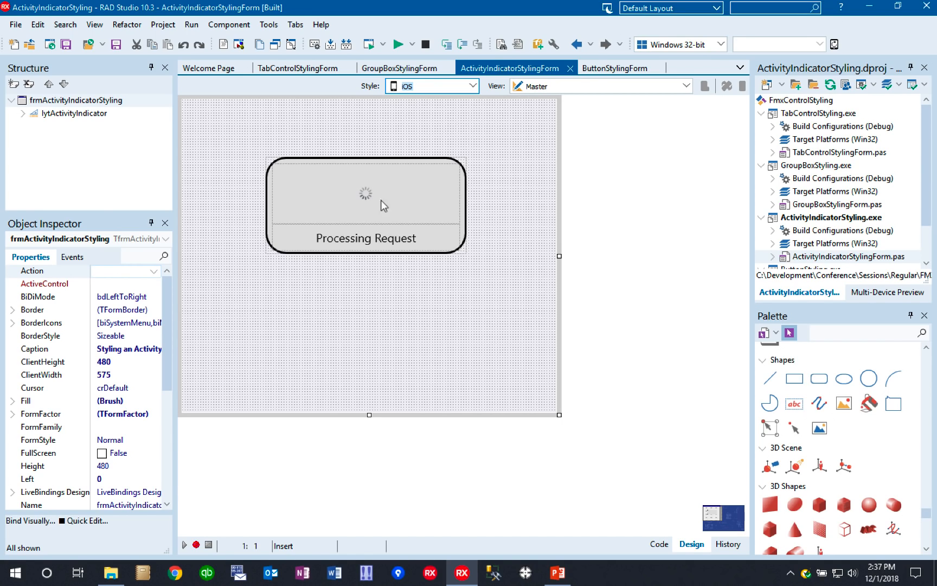
pyautogui.click(472, 85)
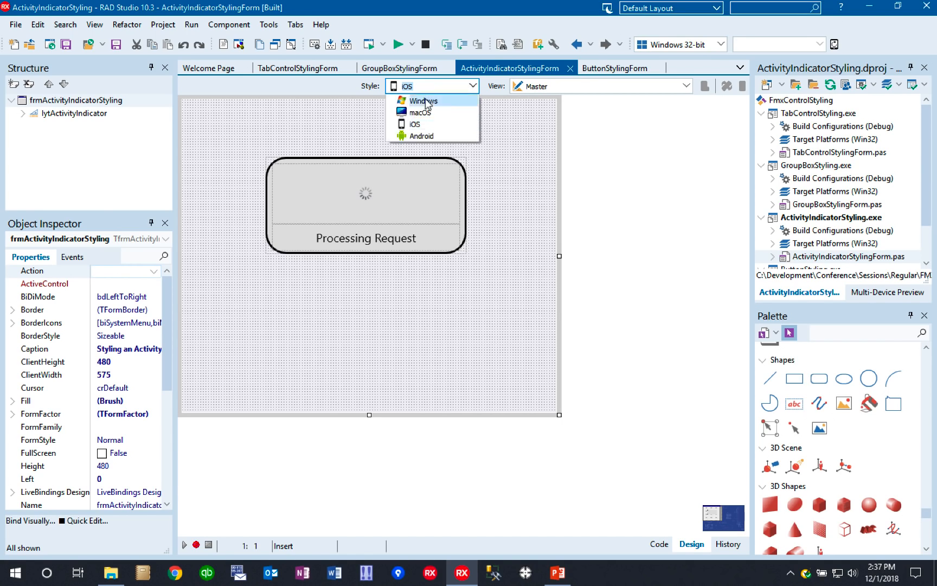
pyautogui.click(425, 98)
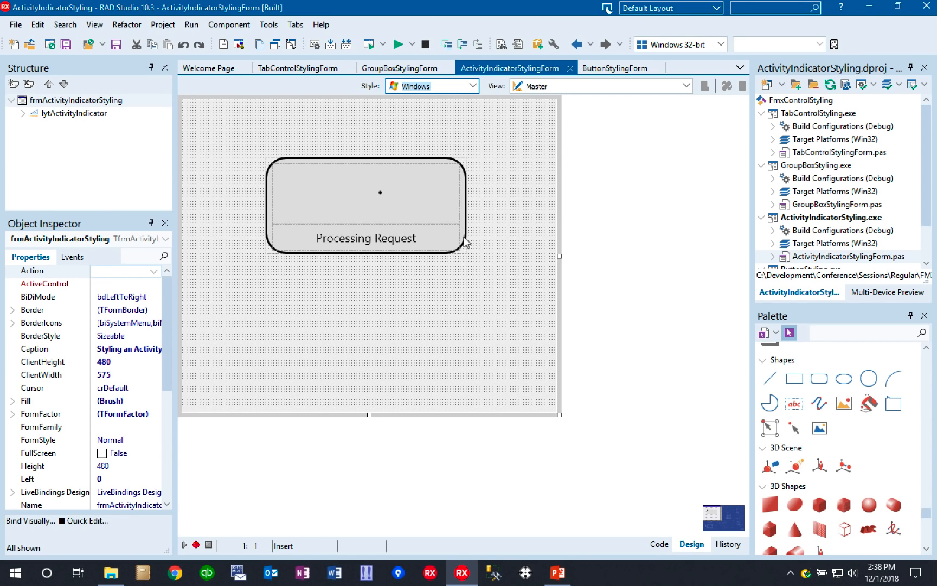
# - Set the Fill Color of the rctActivityBackground rectangle to Darkslategray
pyautogui.click(23, 113)
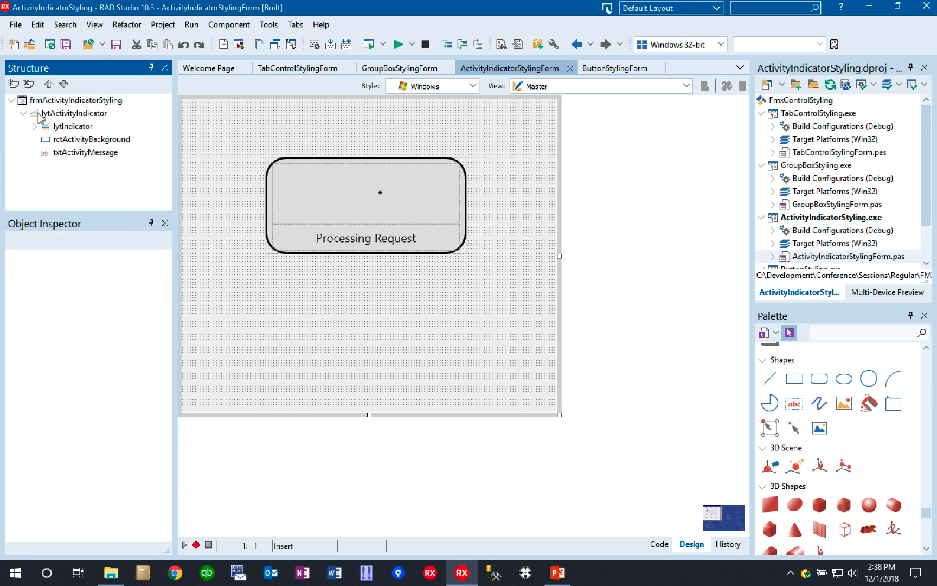
pyautogui.click(96, 142)
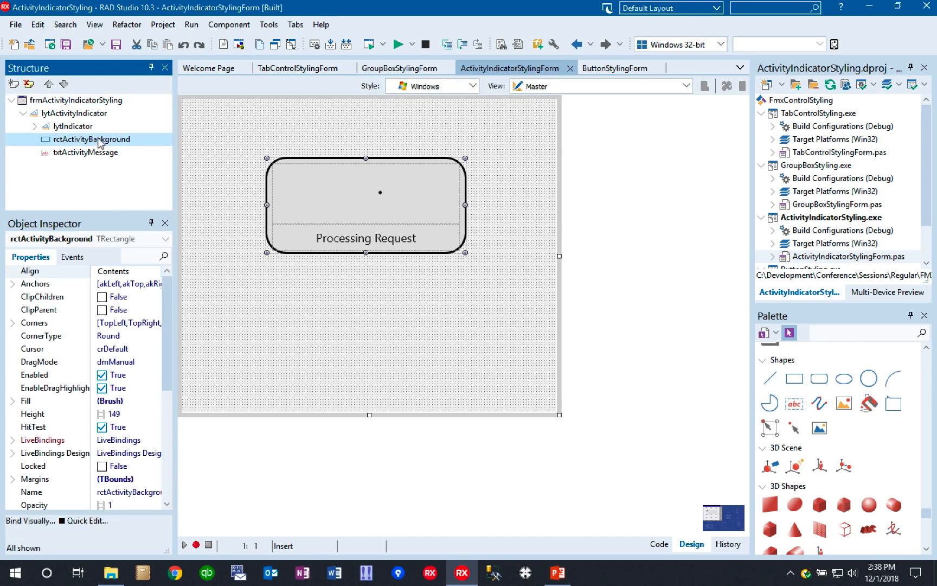
pyautogui.click(13, 401)
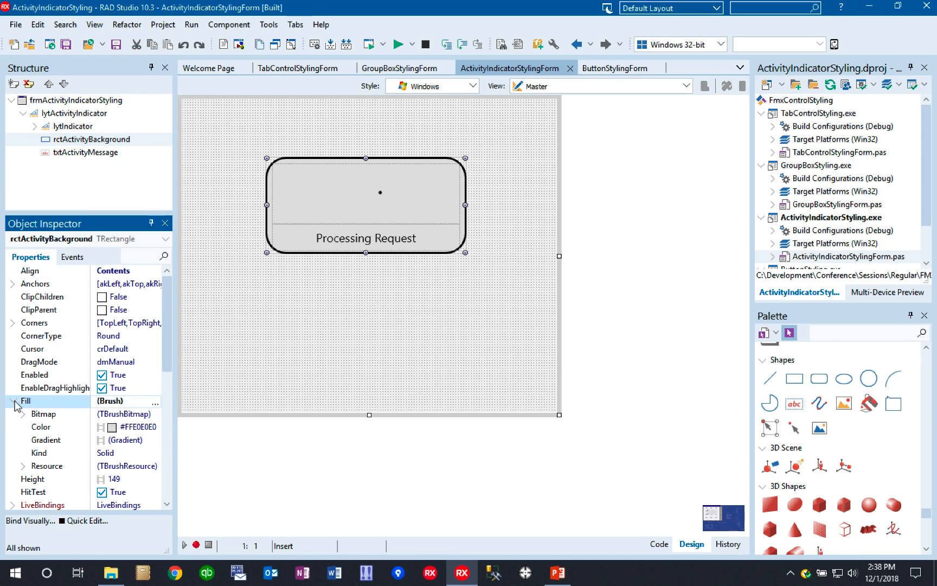
pyautogui.click(142, 427)
pyautogui.click(154, 428)
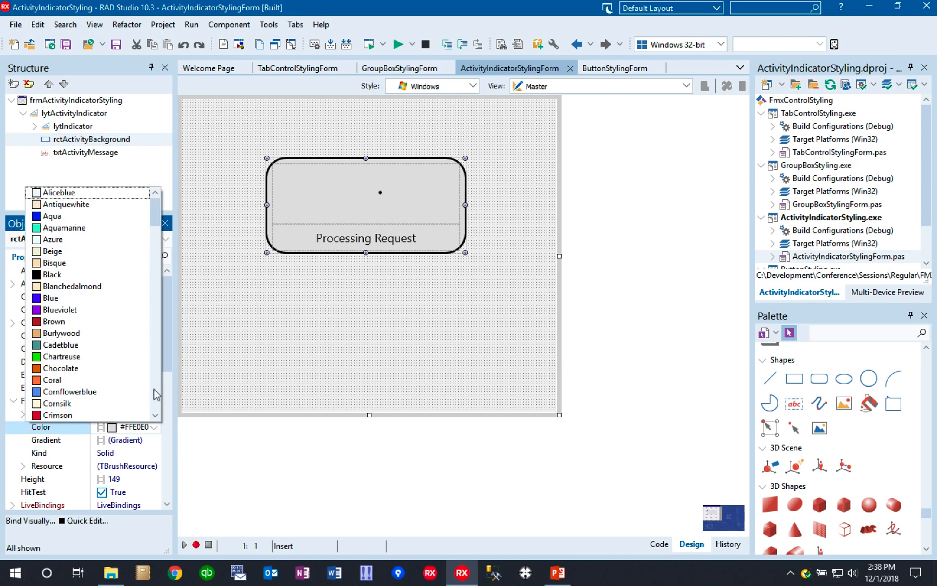
pyautogui.scroll(-6, 158, 388)
pyautogui.scroll(-6, 158, 389)
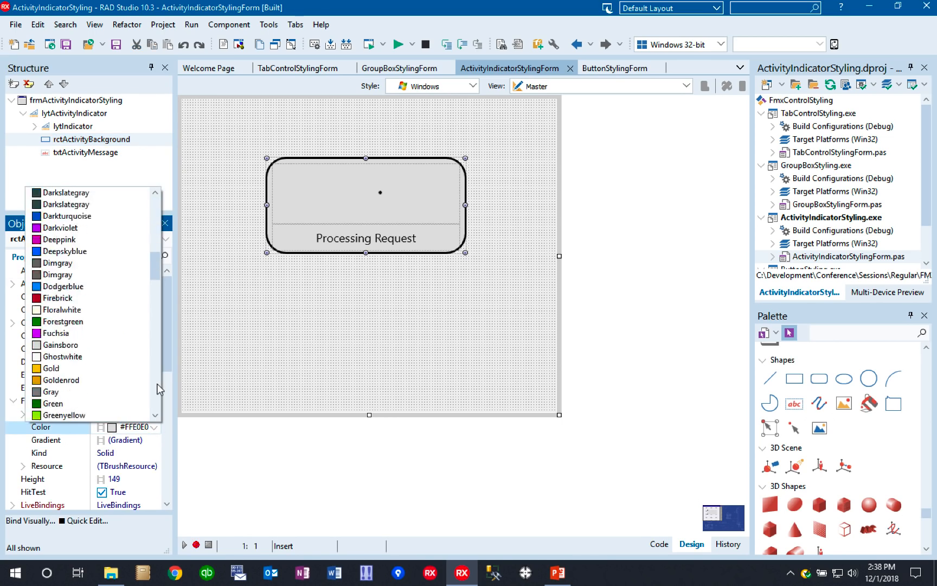
pyautogui.moveTo(158, 277)
pyautogui.mouseDown()
pyautogui.moveTo(159, 292)
pyautogui.moveTo(159, 265)
pyautogui.mouseUp()
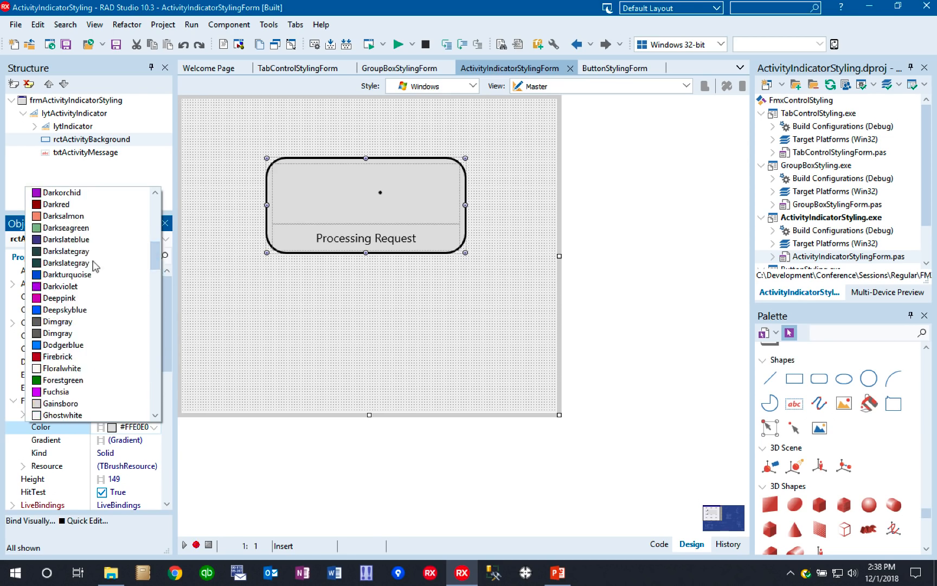
pyautogui.click(66, 252)
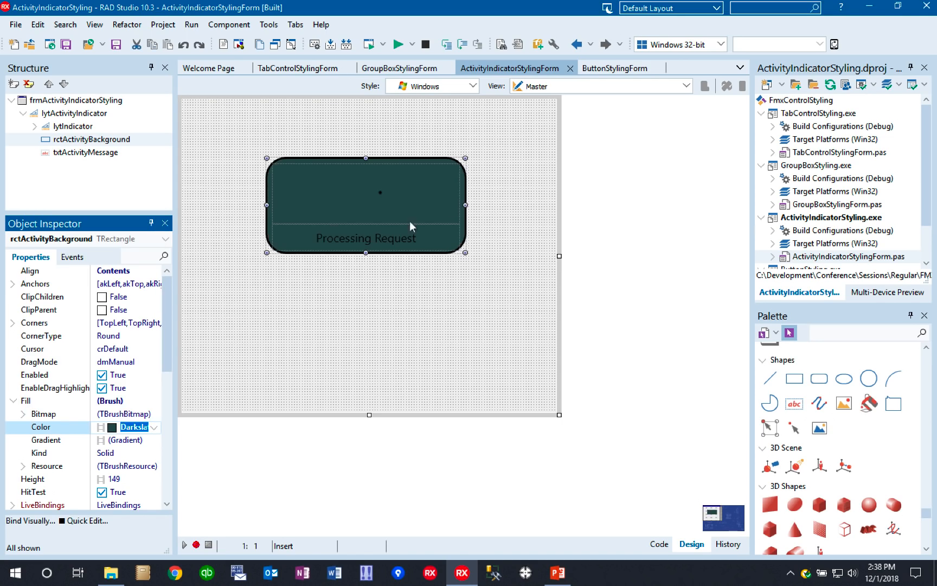
# - Set the FontColor in the TextSettings of the "Processing Request" message text to White
pyautogui.click(358, 237)
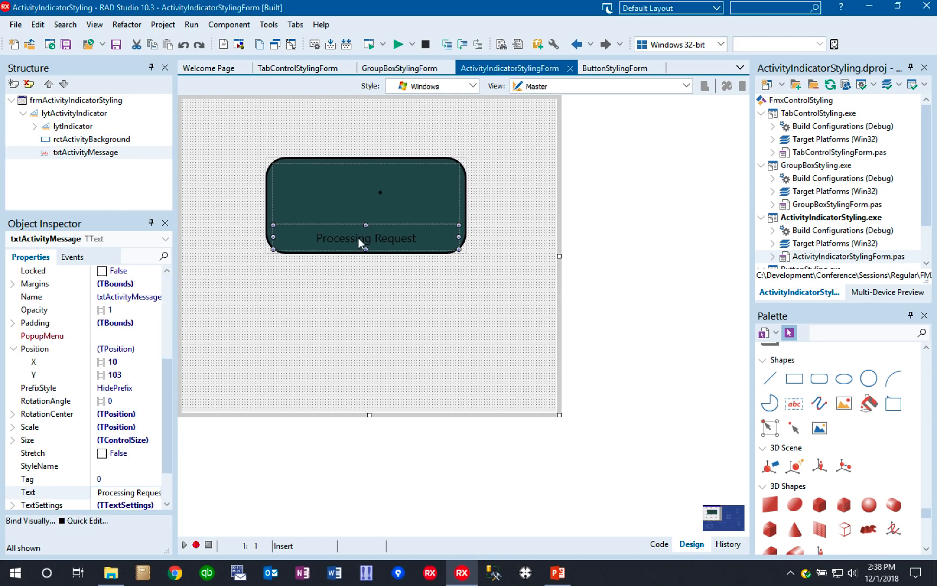
pyautogui.scroll(-2, 166, 488)
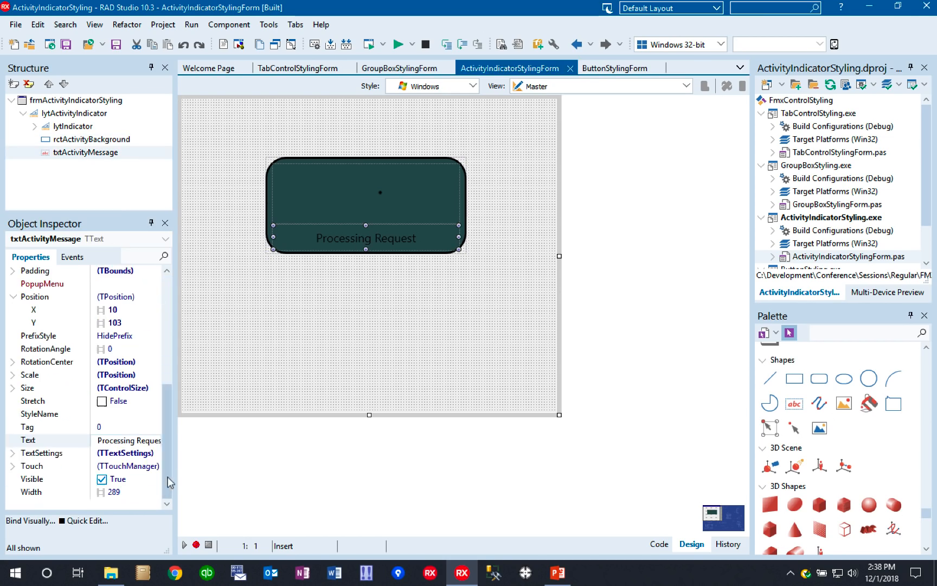
pyautogui.click(14, 453)
pyautogui.click(142, 479)
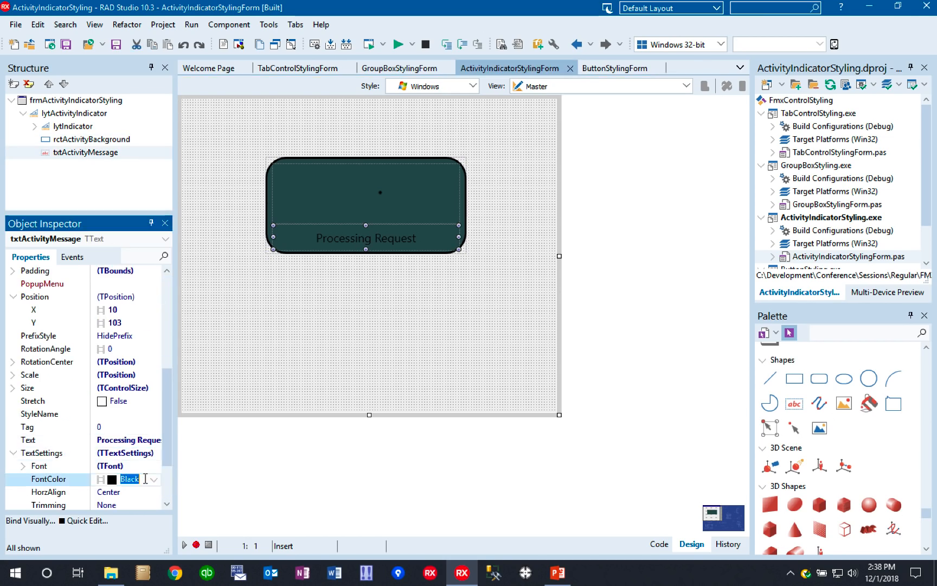
pyautogui.write('H')
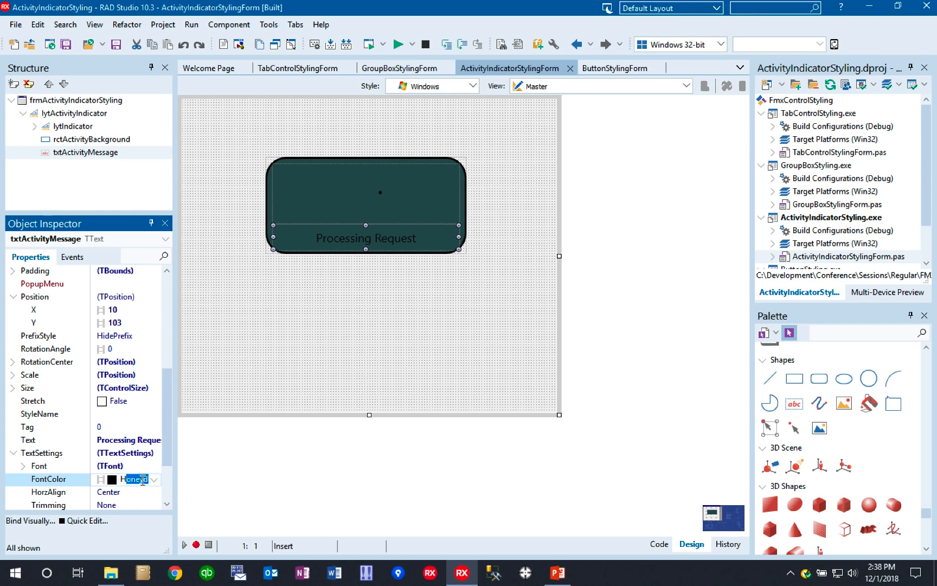
pyautogui.write('hite')
pyautogui.press('Return')
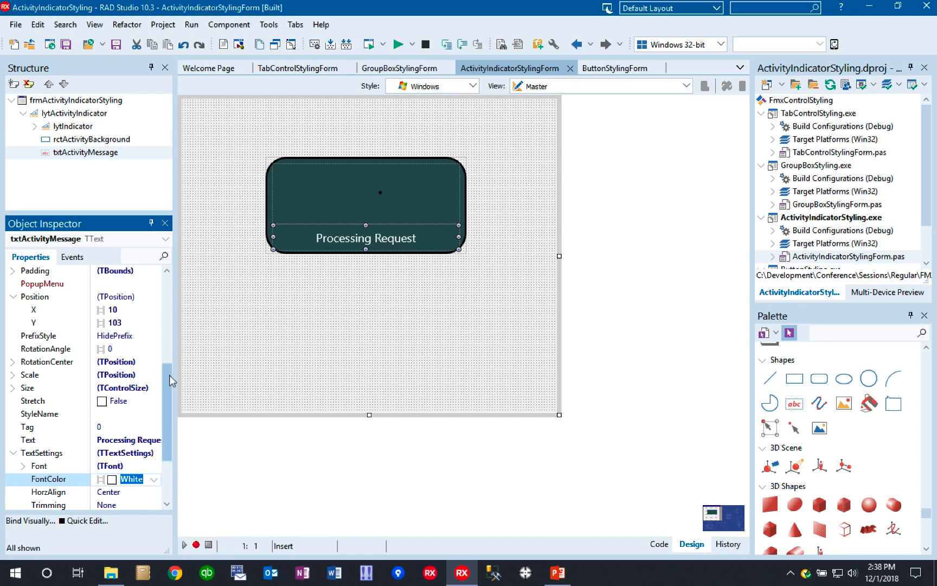
# - Set the Stroke Color of the rctActivityBackground rectangle to White
pyautogui.scroll(1, 169, 381)
pyautogui.click(86, 140)
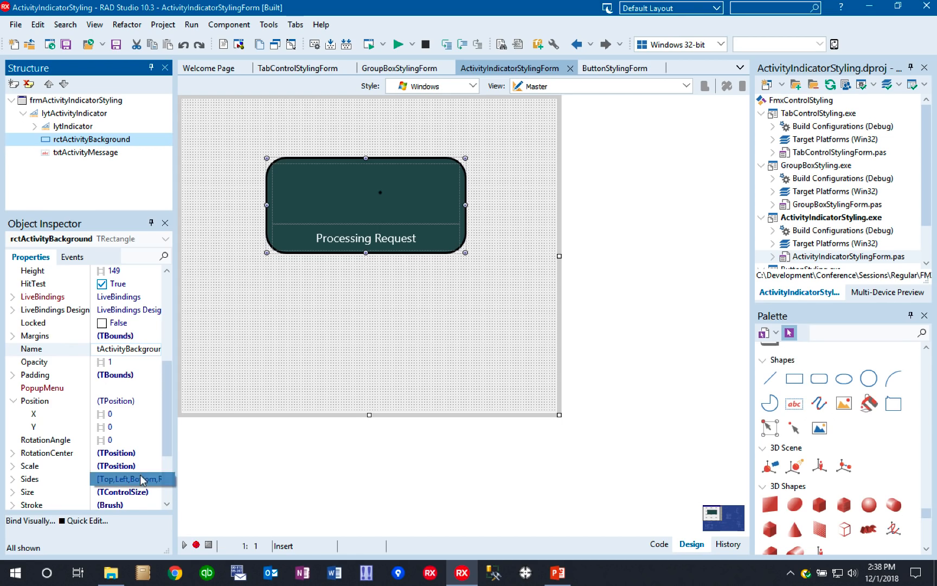
pyautogui.scroll(-3, 169, 471)
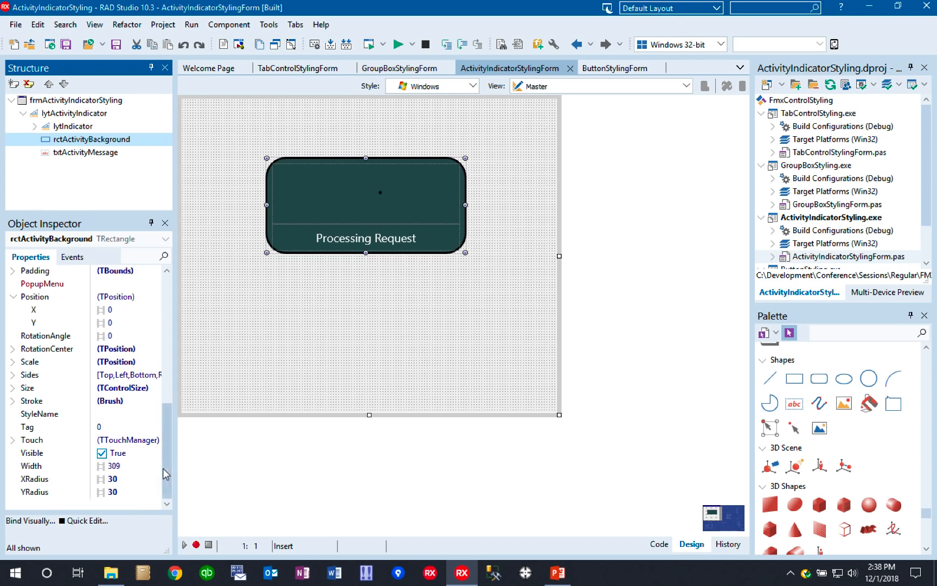
pyautogui.click(13, 401)
pyautogui.click(137, 440)
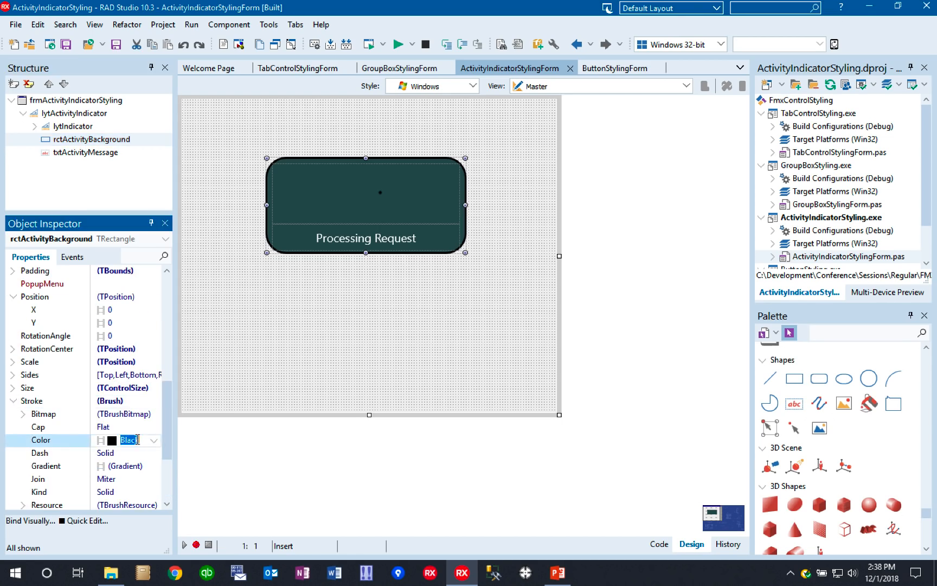
pyautogui.write('White')
pyautogui.press('Return')
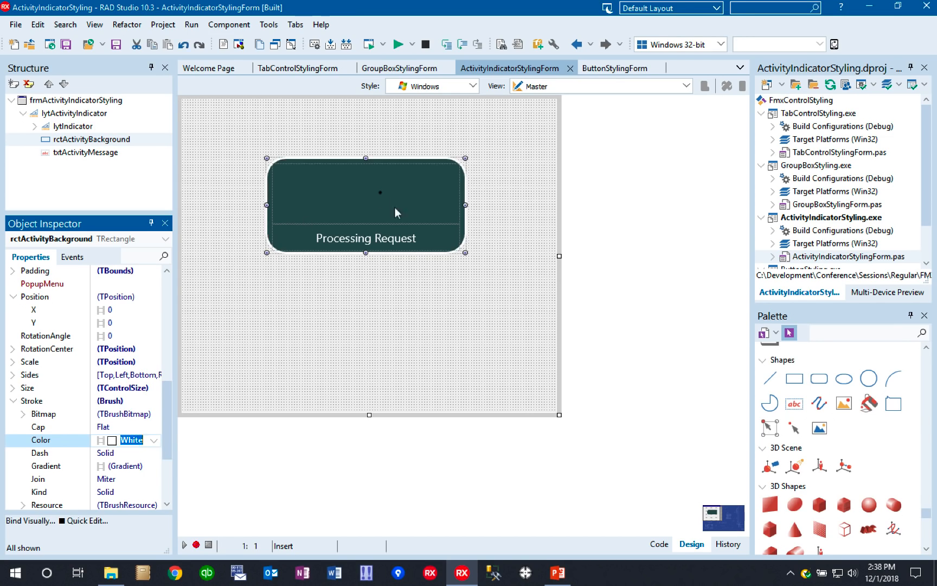
# - Test-run the ActivityIndicatorStyling application to check the recoloured panel, and close it again
pyautogui.click(496, 181)
pyautogui.click(370, 46)
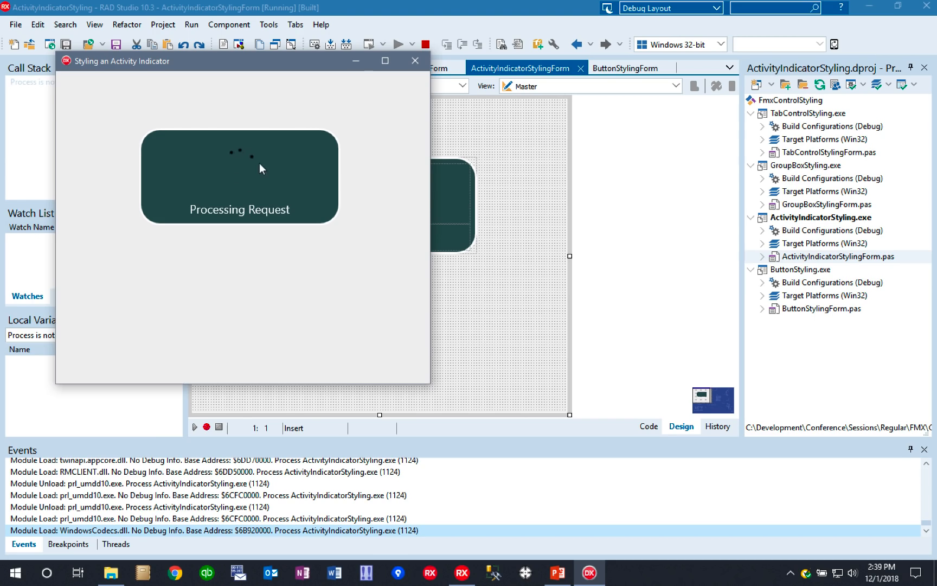
pyautogui.click(415, 60)
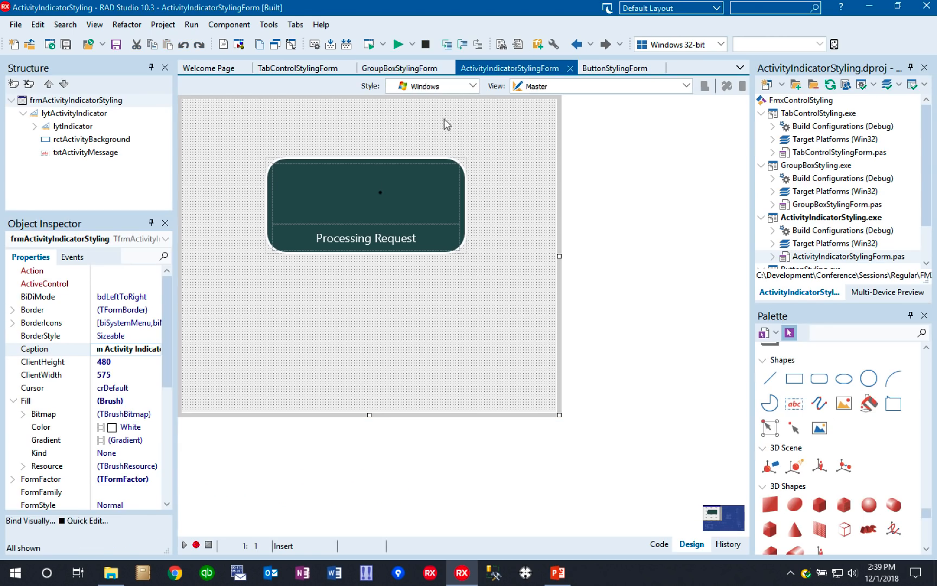
# - Preview the recoloured activity panel in the iOS and Android styles, and switch the form designer back to the Windows style
pyautogui.click(472, 85)
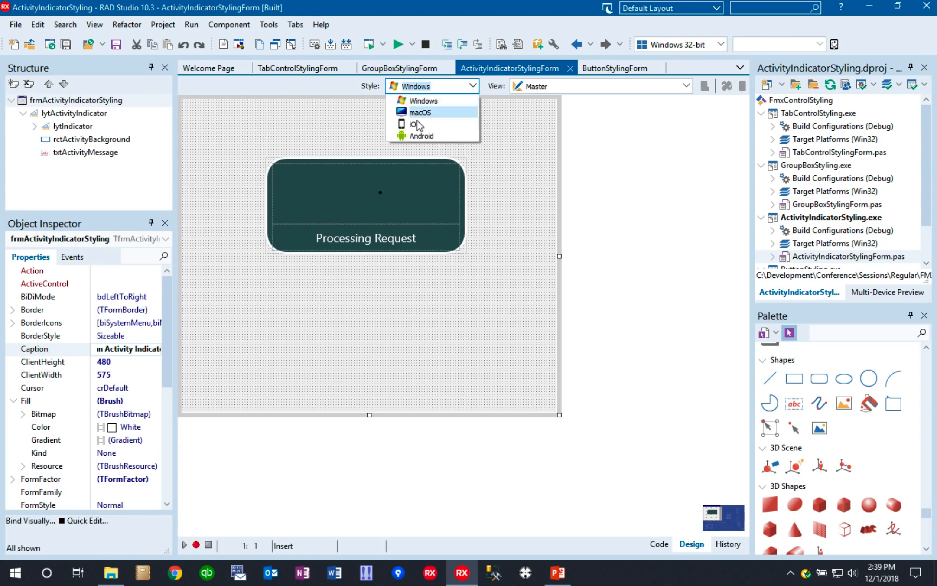
pyautogui.click(416, 125)
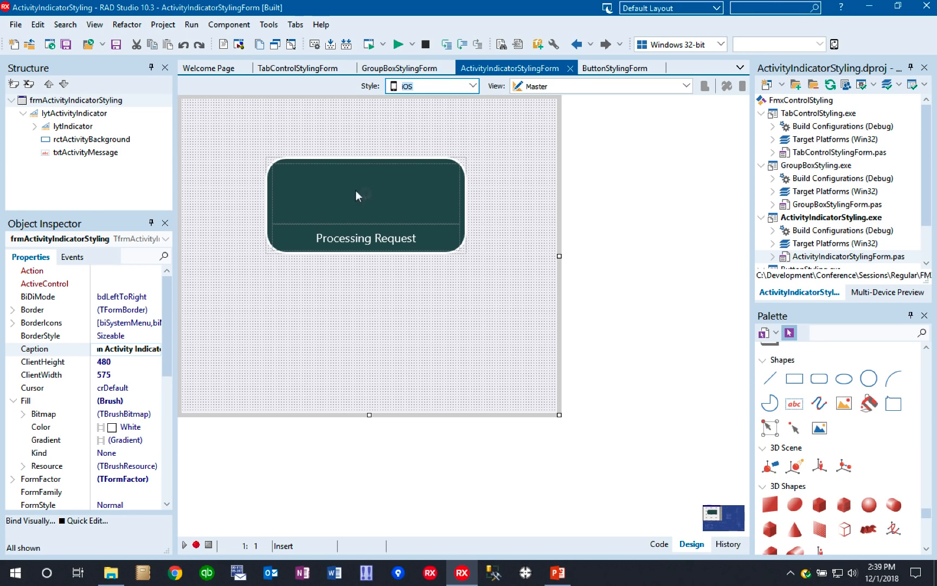
pyautogui.click(472, 86)
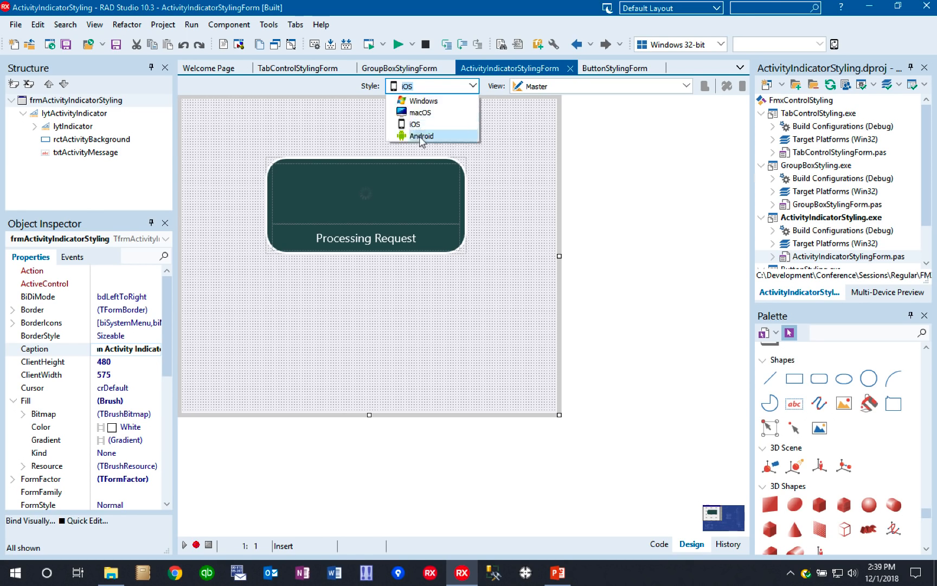
pyautogui.click(423, 140)
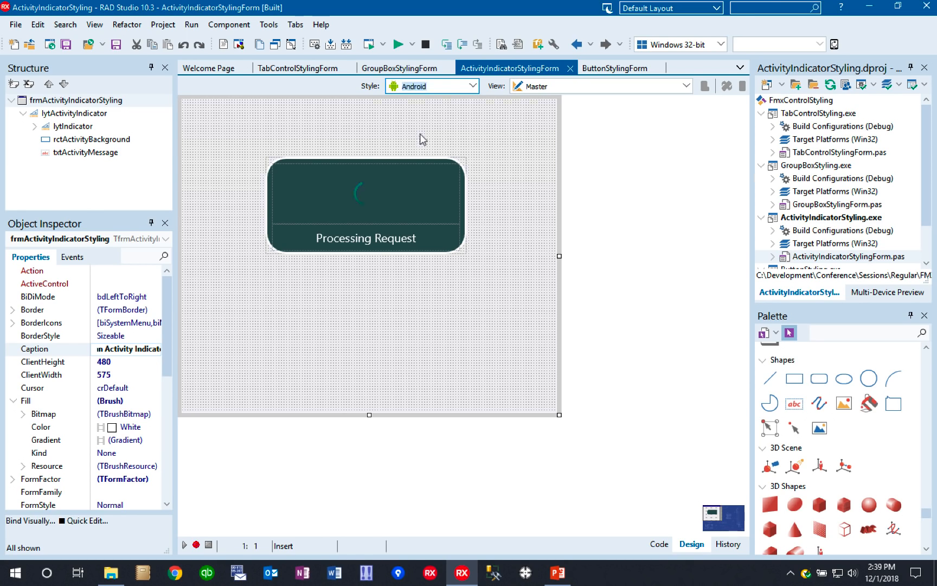
pyautogui.click(472, 86)
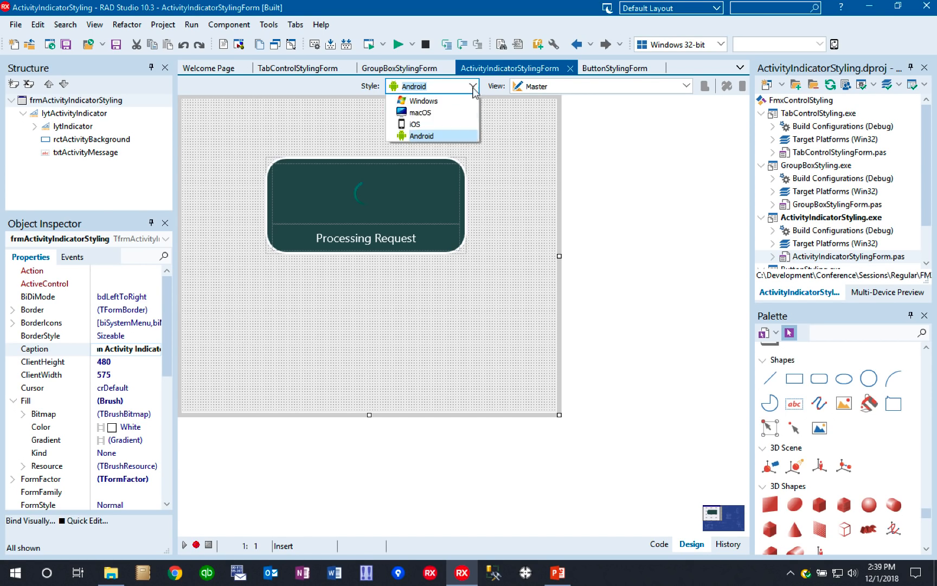
pyautogui.click(429, 103)
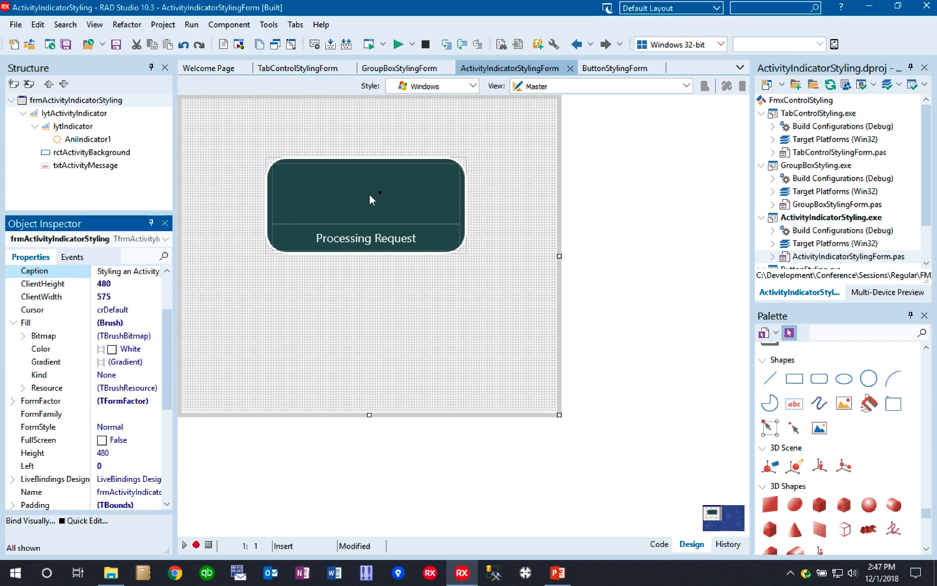
# - Open the custom style of AniIndicator1 for editing and expand its style object to show the child elements
pyautogui.click(369, 194)
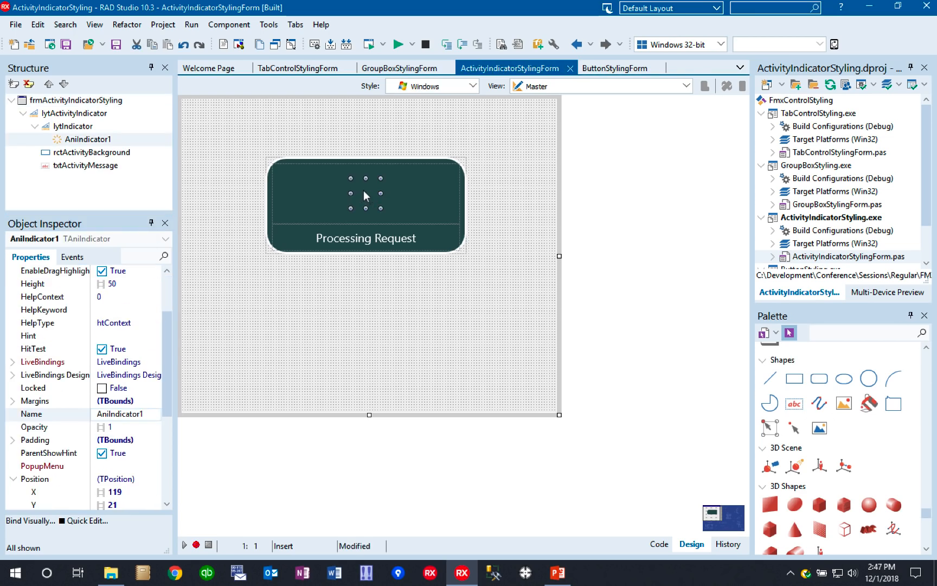
pyautogui.rightClick(364, 188)
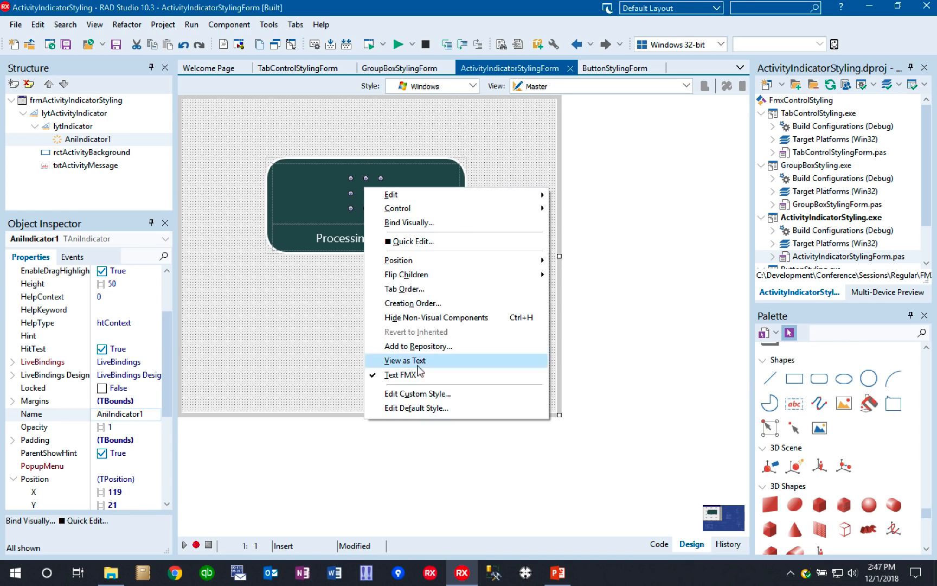
pyautogui.click(417, 393)
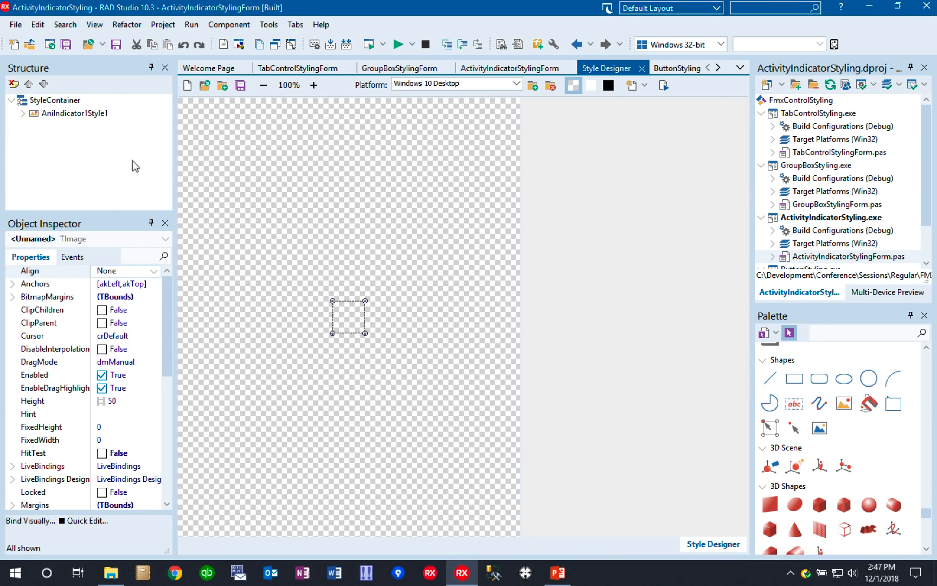
pyautogui.click(23, 113)
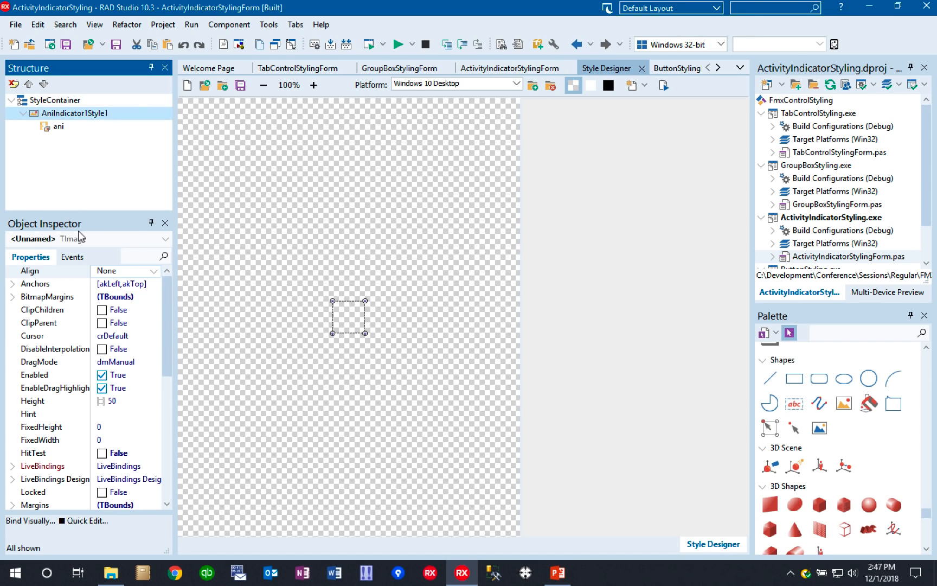
# - Try to replace the AnimationBitmap of the ani animation with the image SectorRing_White_32.png
pyautogui.click(58, 129)
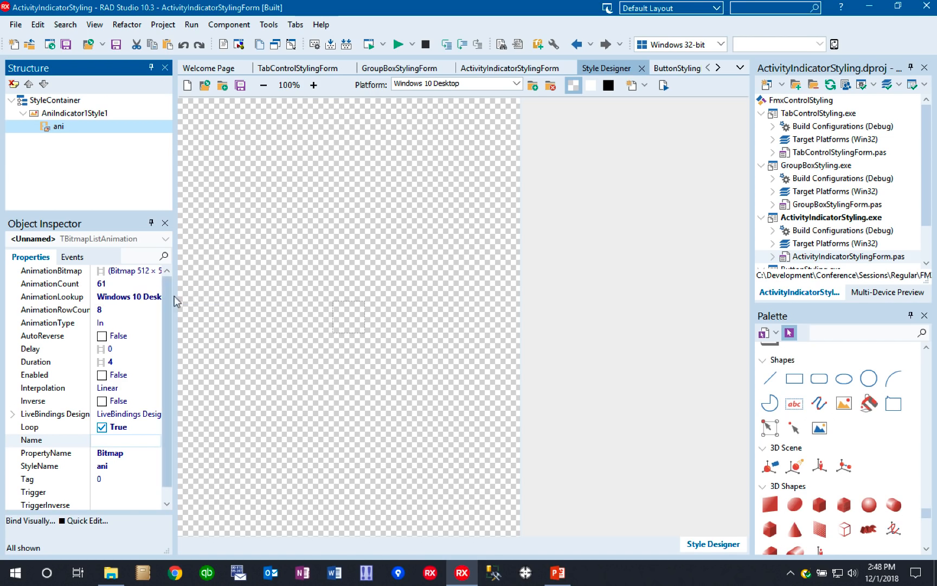
pyautogui.click(157, 274)
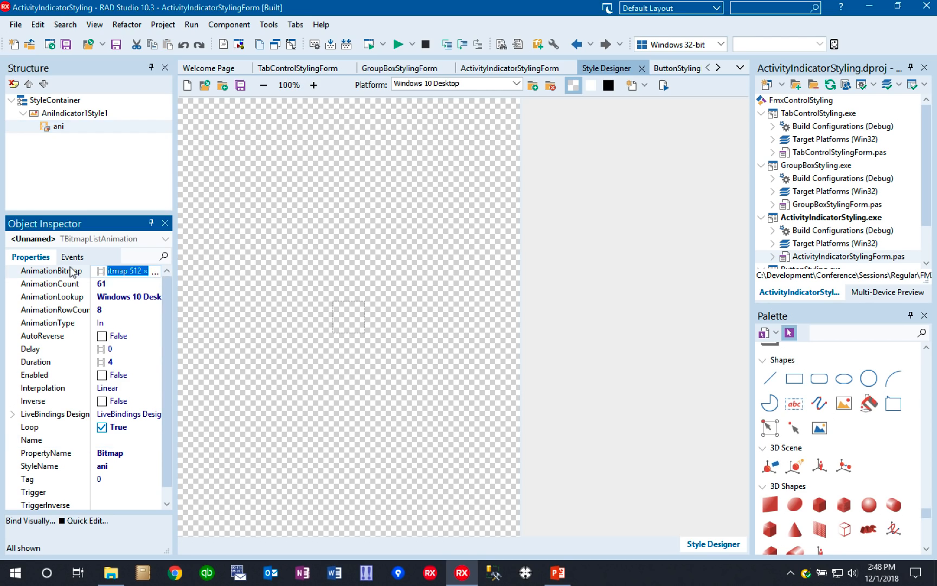
pyautogui.click(156, 272)
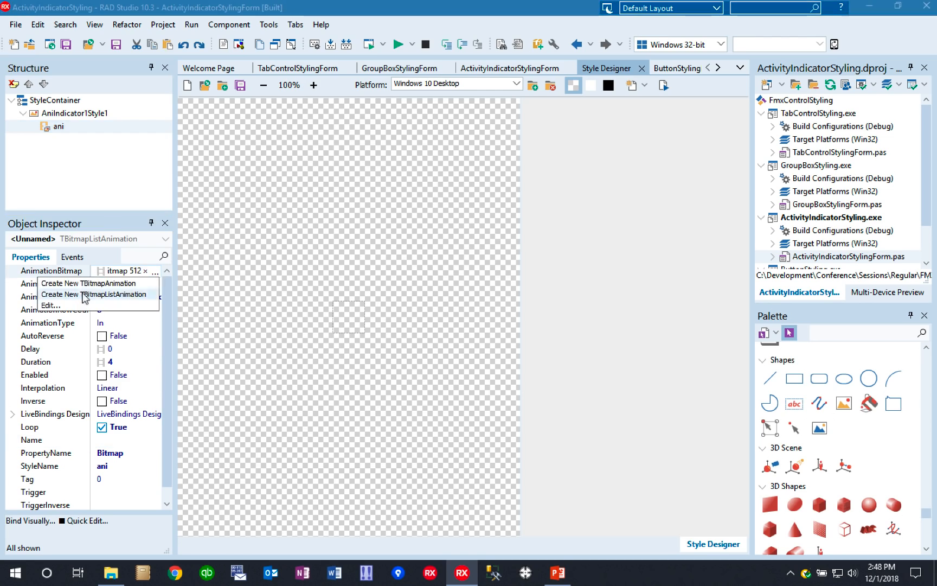
pyautogui.click(51, 305)
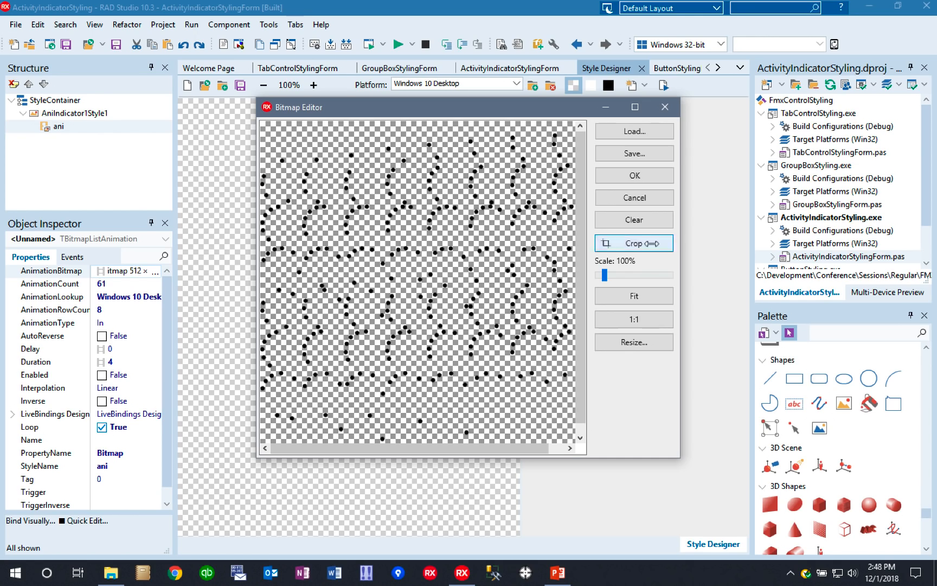
pyautogui.click(643, 222)
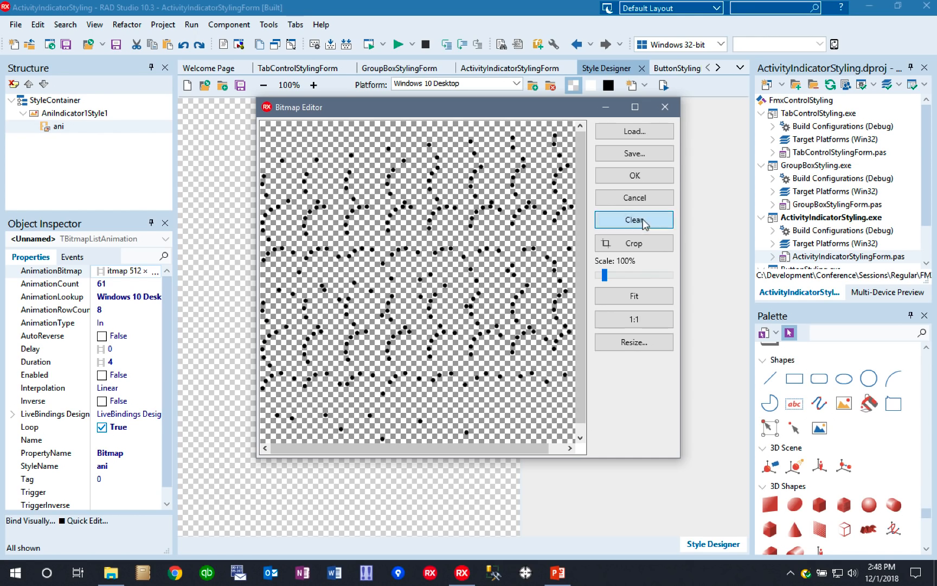
pyautogui.click(623, 129)
pyautogui.click(440, 262)
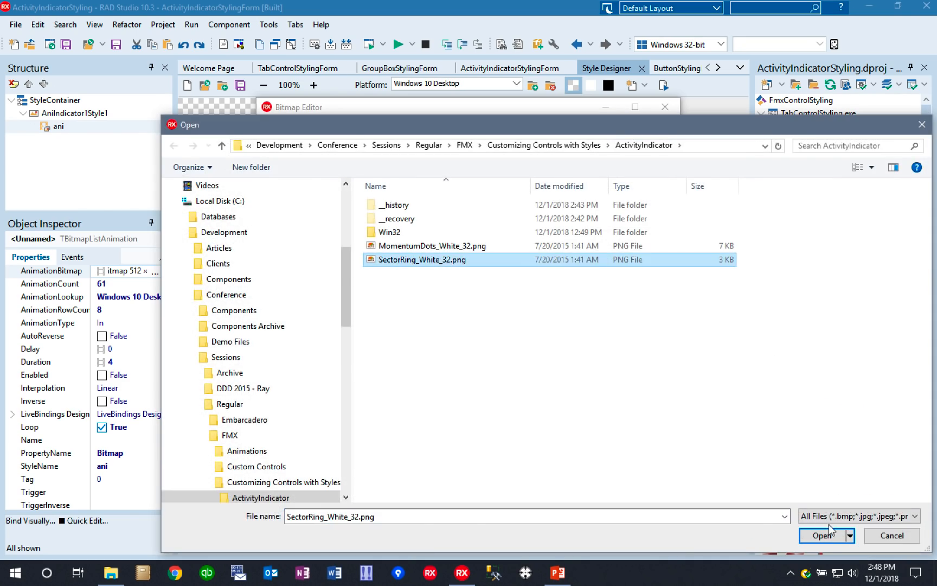
pyautogui.click(822, 535)
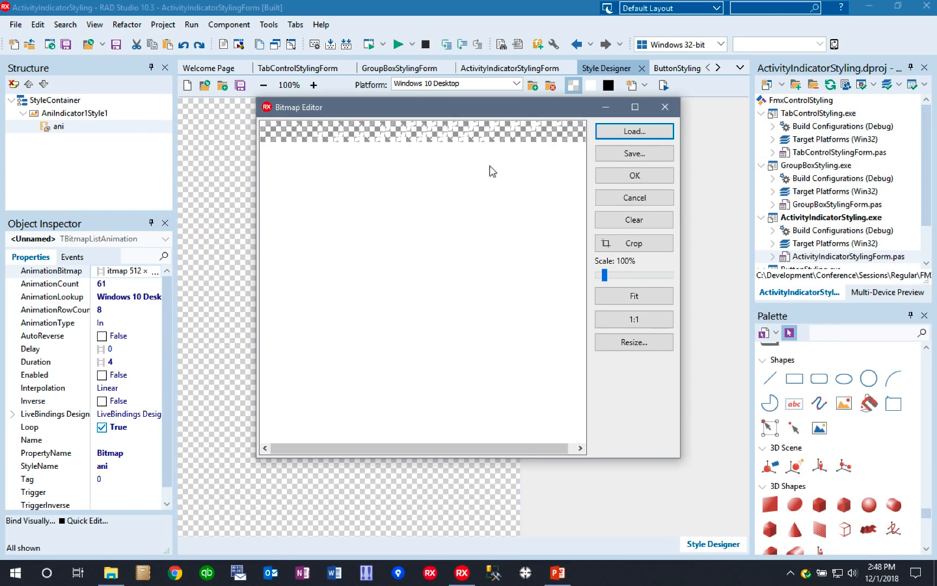
pyautogui.click(635, 174)
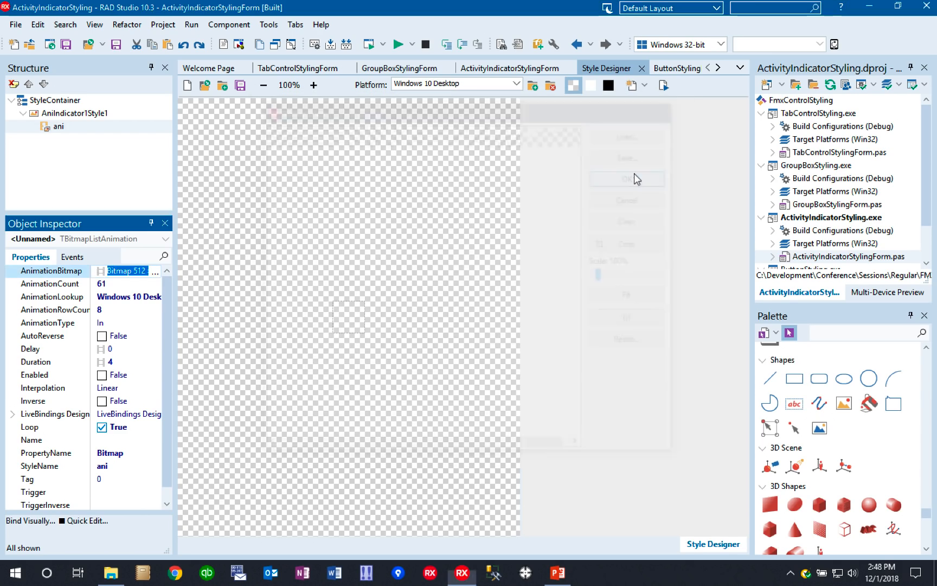
# - Set the ani animation's AnimationCount to 16 and its AnimationRowCount to 1
pyautogui.click(77, 284)
pyautogui.write('1')
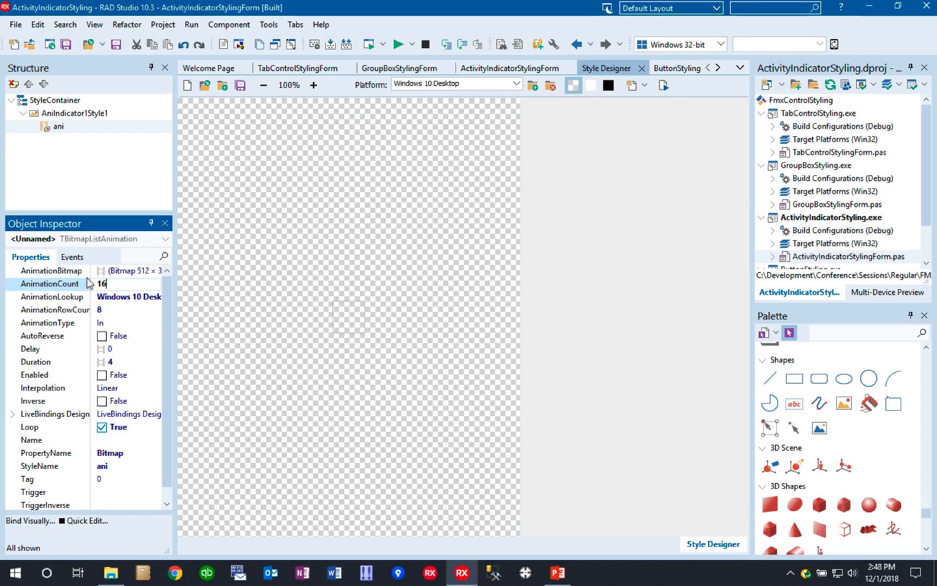
pyautogui.click(79, 311)
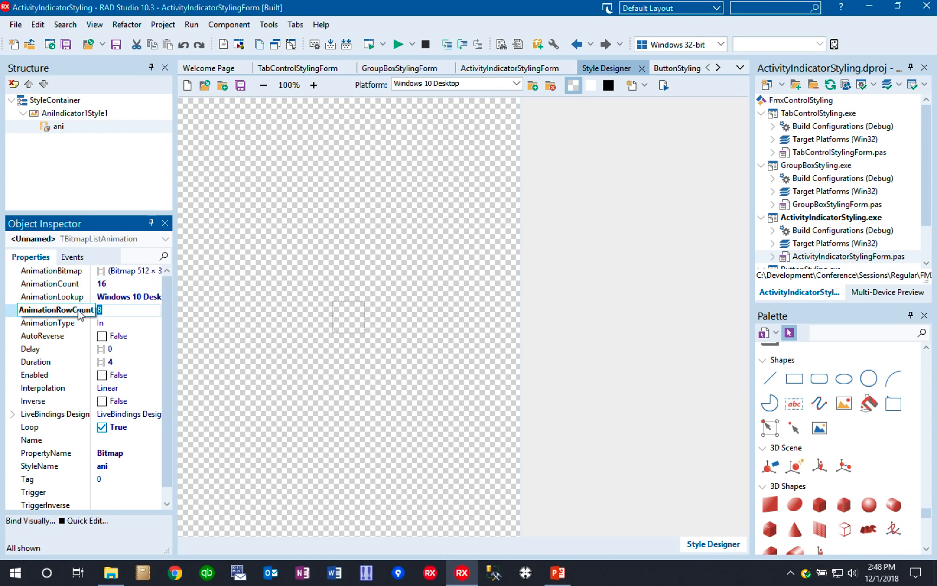
pyautogui.write('1')
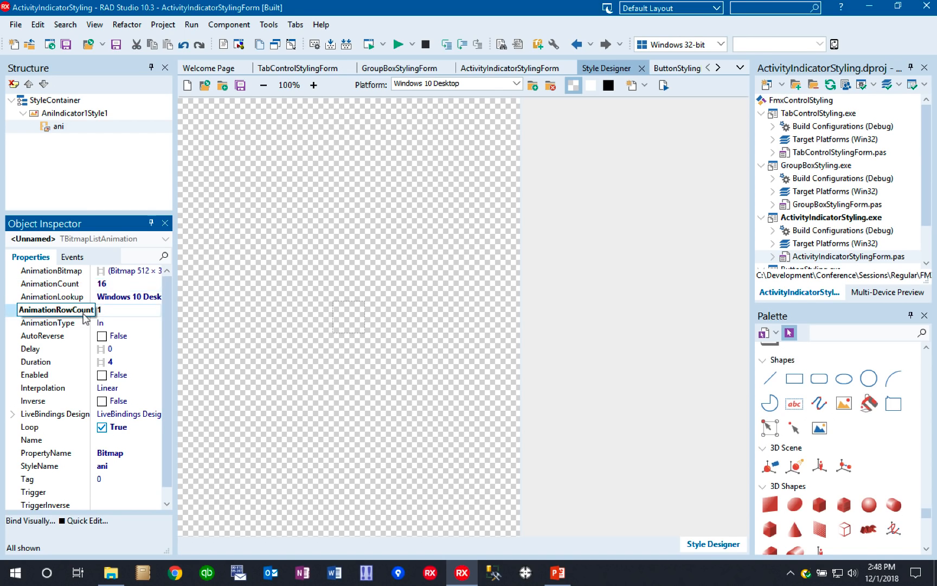
pyautogui.click(119, 285)
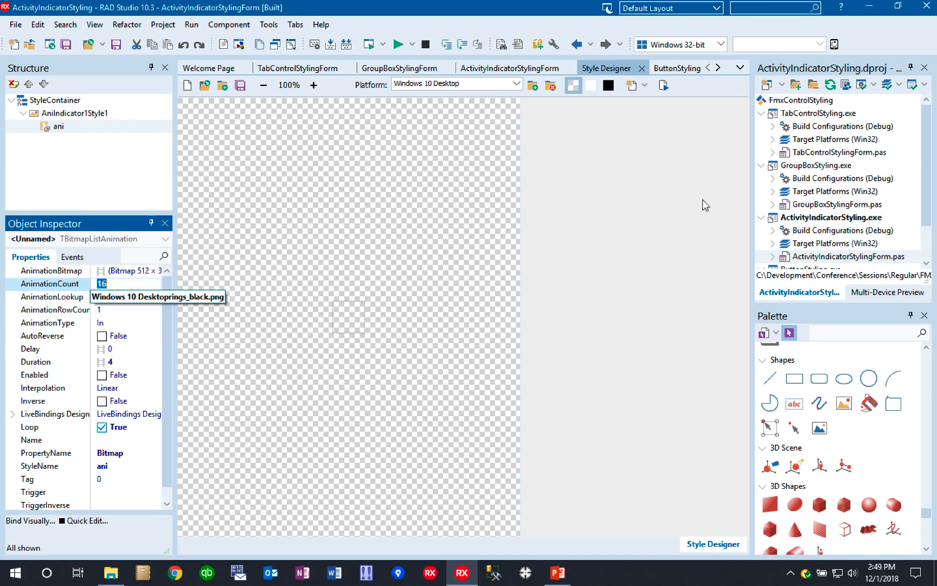
# - Close the Style Designer with the style changes applied, and test-run the ActivityIndicatorStyling application, closing it again
pyautogui.click(641, 67)
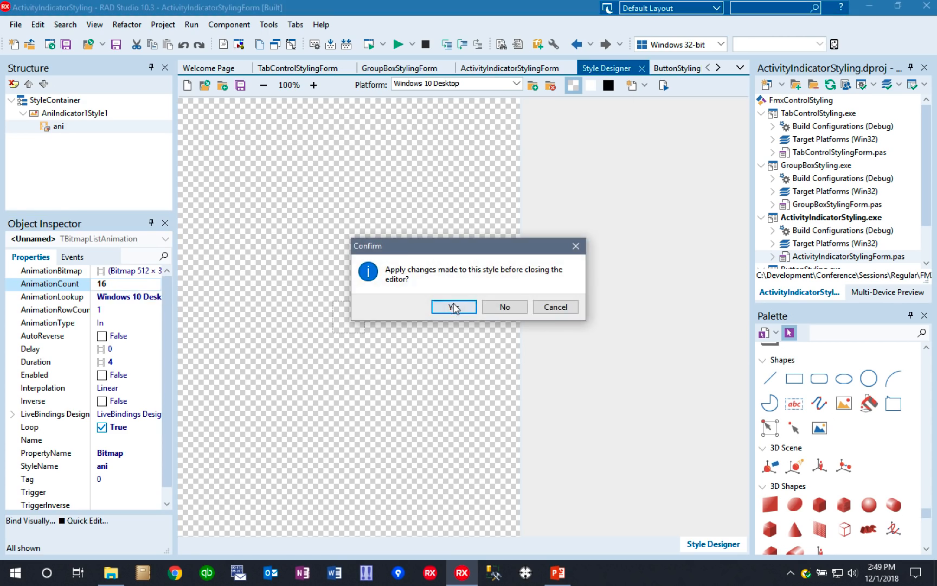
pyautogui.click(454, 307)
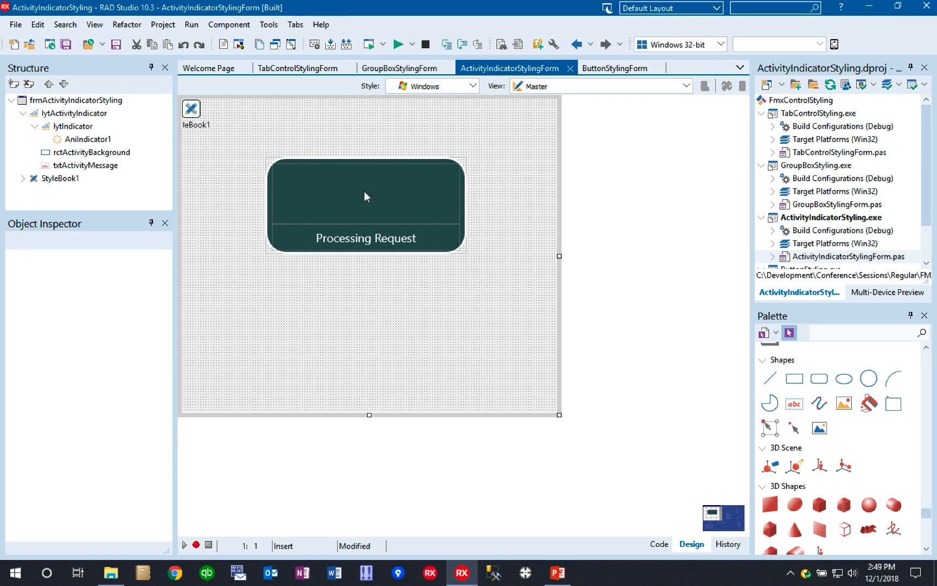
pyautogui.click(368, 45)
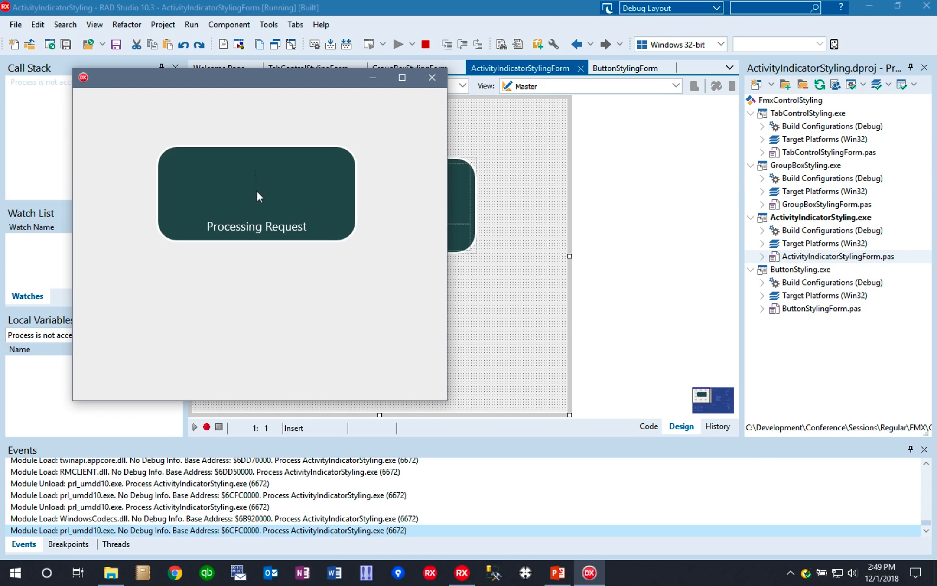
pyautogui.click(432, 78)
# - Reopen StyleBook1 for editing and add a TImage directly under its StyleContainer
pyautogui.doubleClick(192, 111)
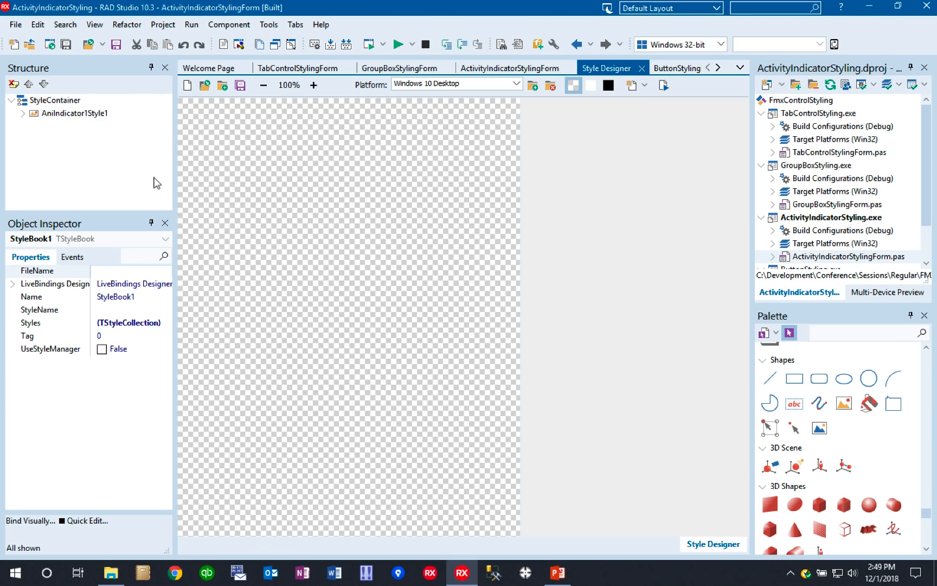
pyautogui.click(23, 112)
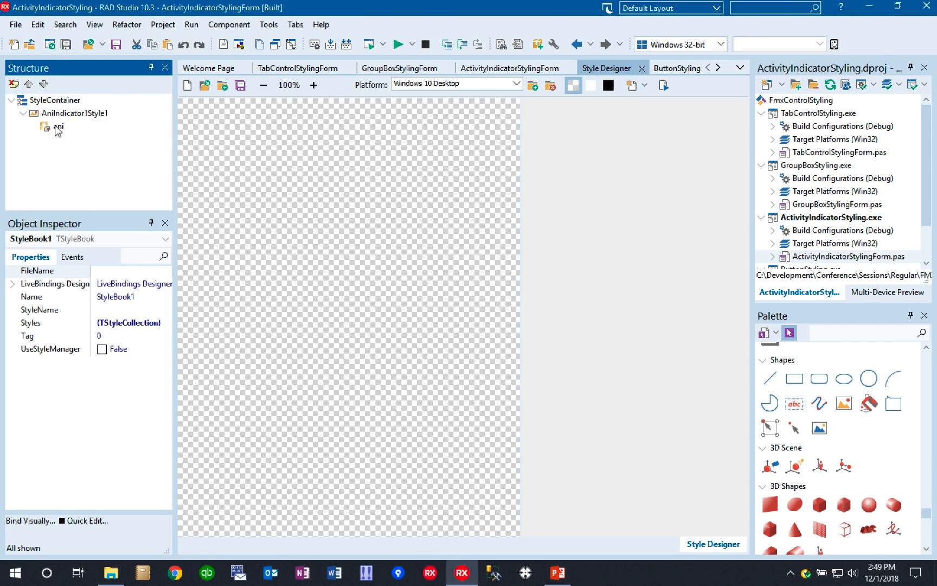
pyautogui.click(56, 127)
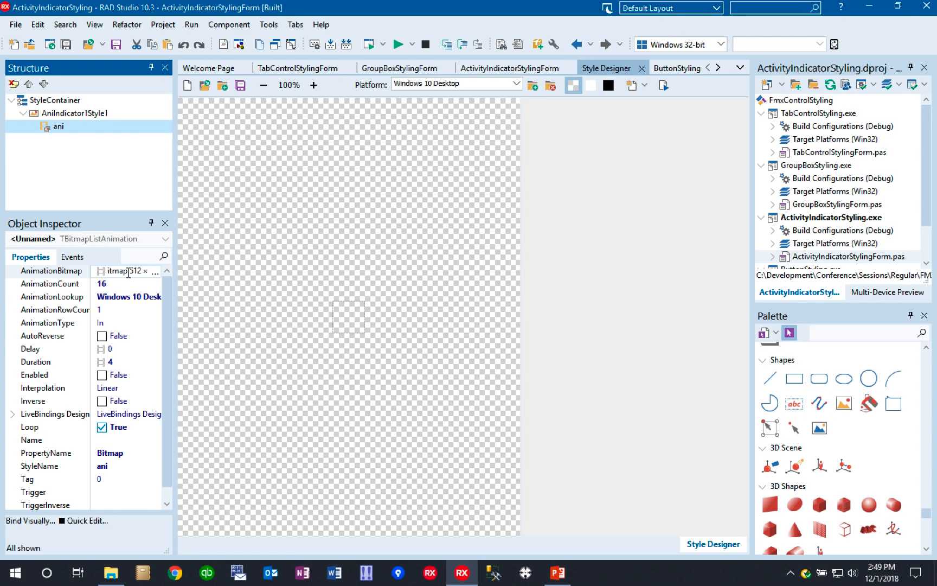
pyautogui.click(59, 100)
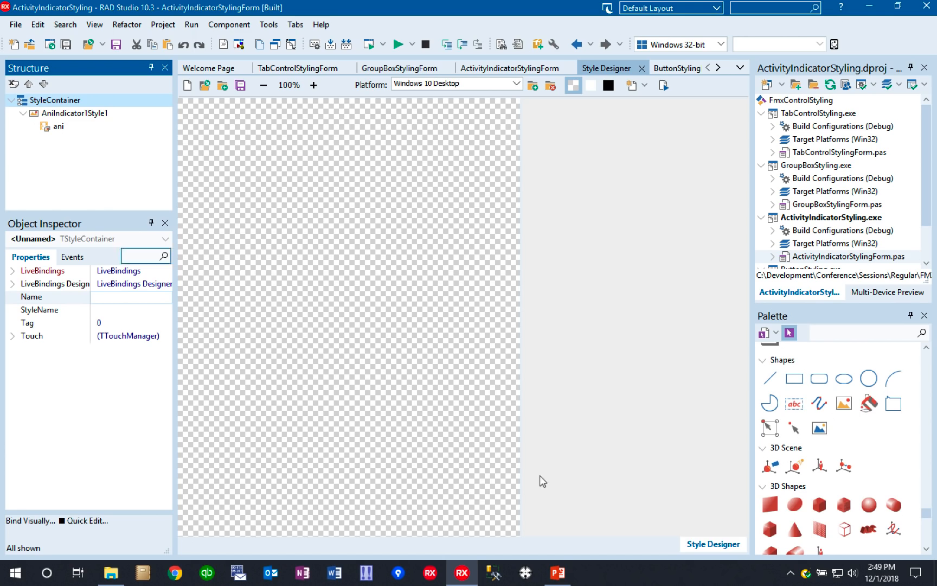
pyautogui.doubleClick(844, 403)
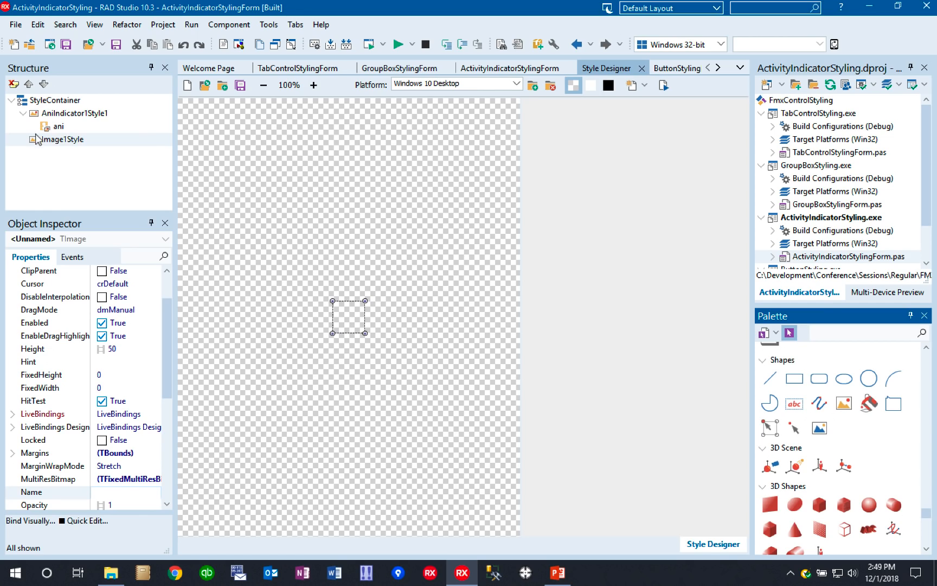
# - Set the StyleName of the new image to WhiteSectorRingImage
pyautogui.rightClick(64, 142)
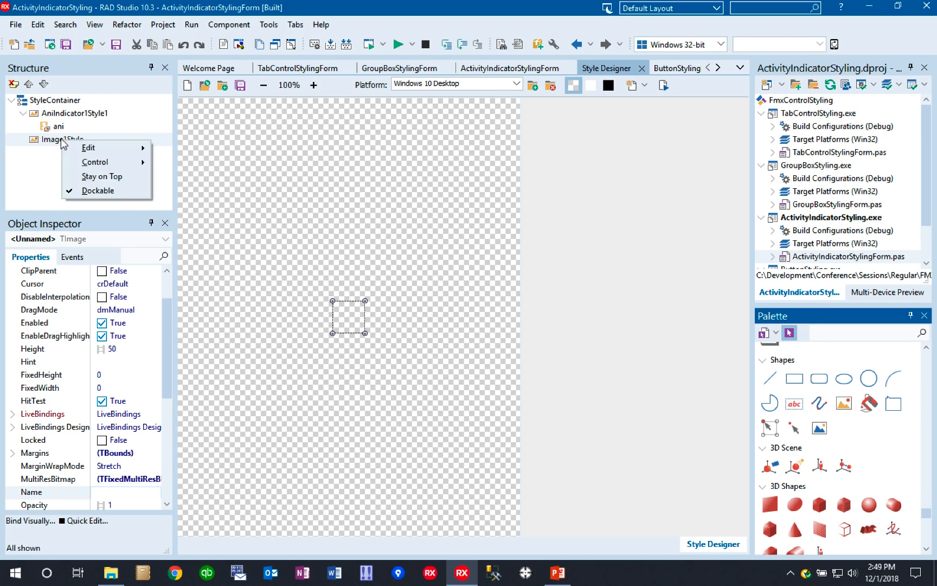
pyautogui.click(46, 142)
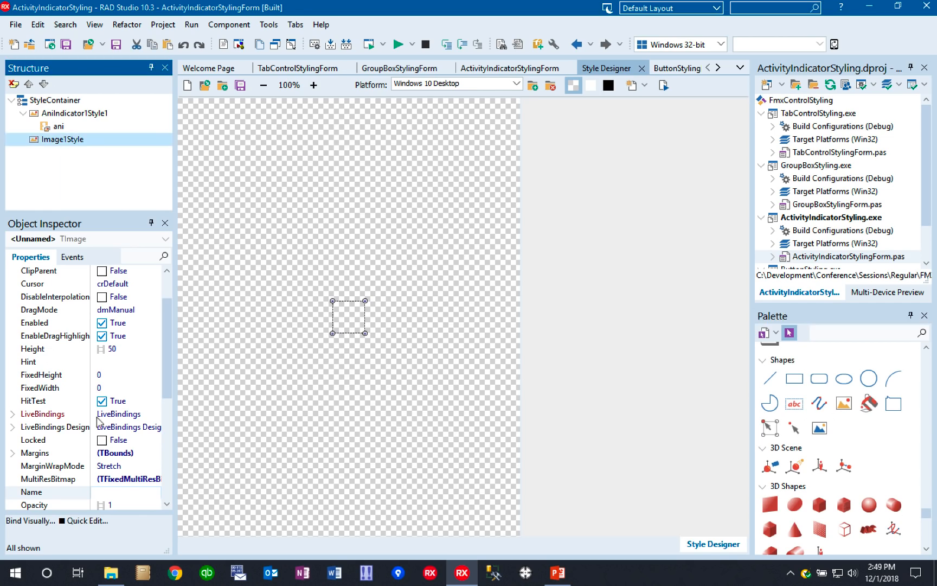
pyautogui.click(171, 449)
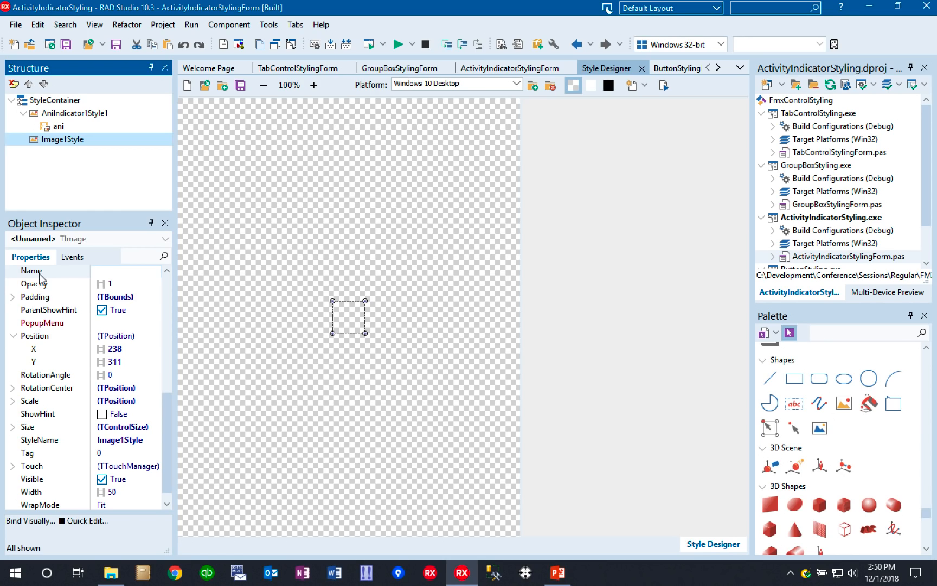
pyautogui.click(50, 444)
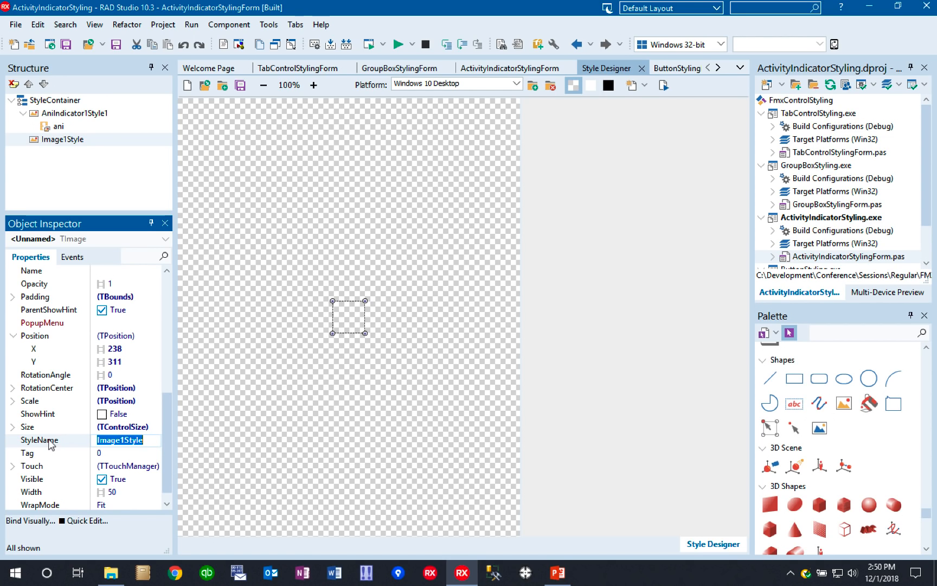
pyautogui.write('Whit')
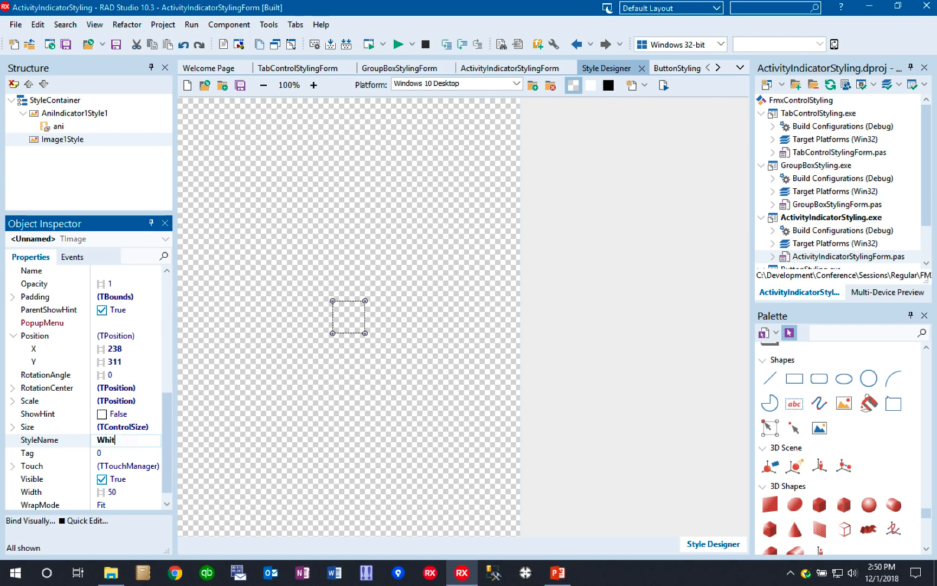
pyautogui.write('eSectorRingImag')
pyautogui.click(51, 443)
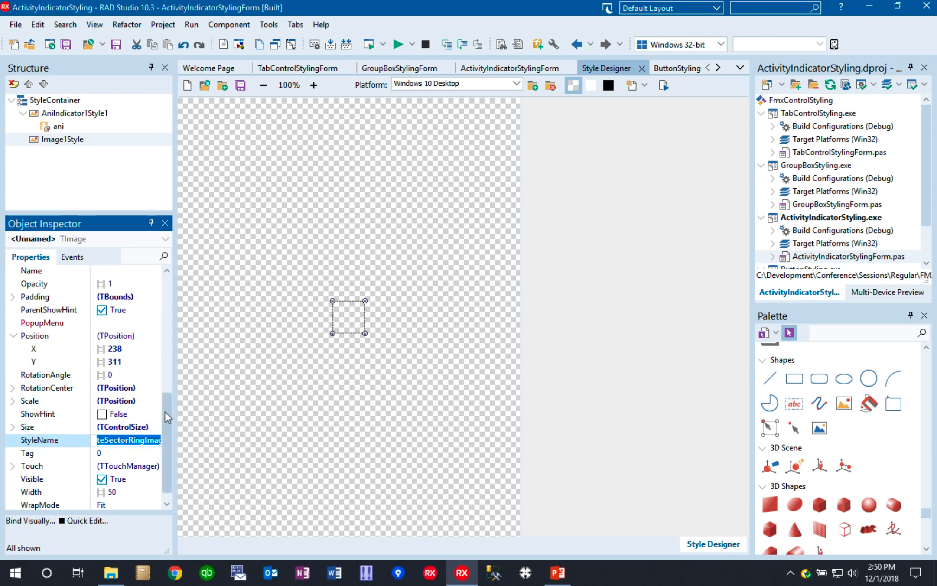
# - Load SectorRing_White_32.png into the MultiResBitmap of WhiteSectorRingImage at scale 1.000
pyautogui.moveTo(168, 416); pyautogui.dragTo(166, 363)
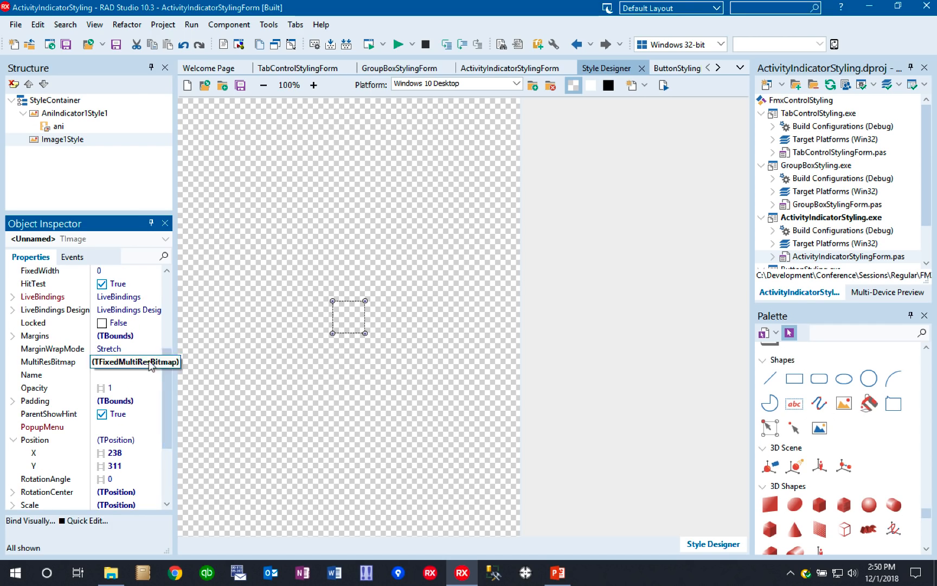
pyautogui.click(152, 366)
pyautogui.click(156, 363)
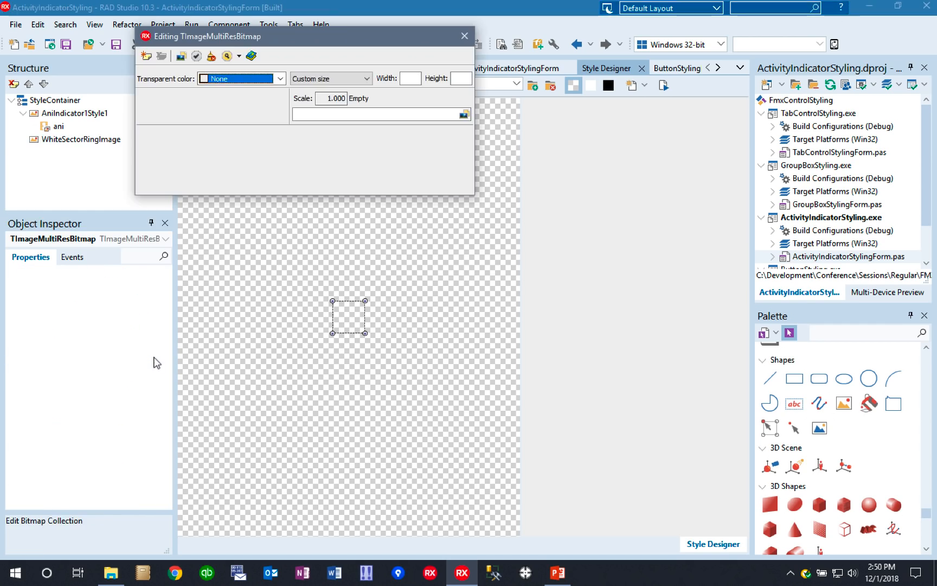
pyautogui.click(465, 114)
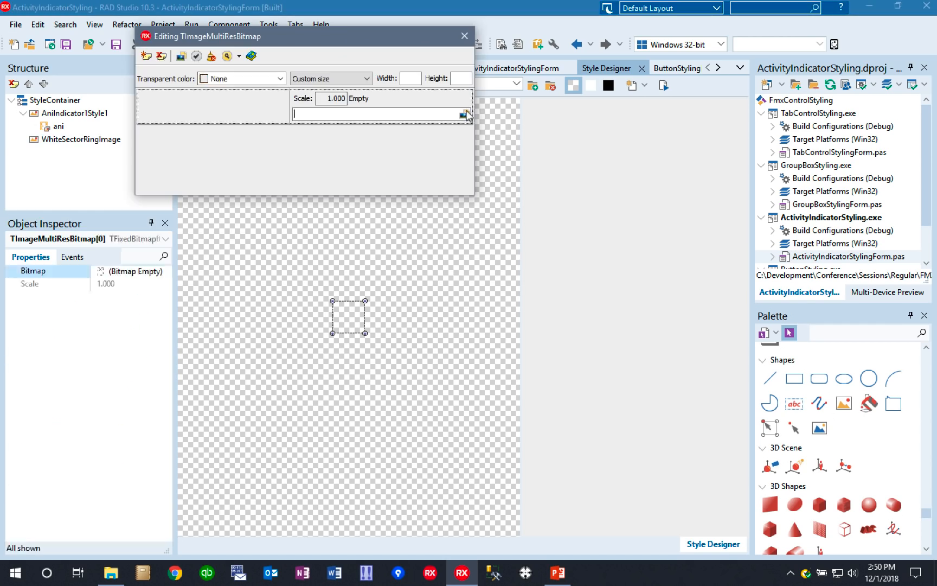
pyautogui.click(465, 114)
pyautogui.click(417, 193)
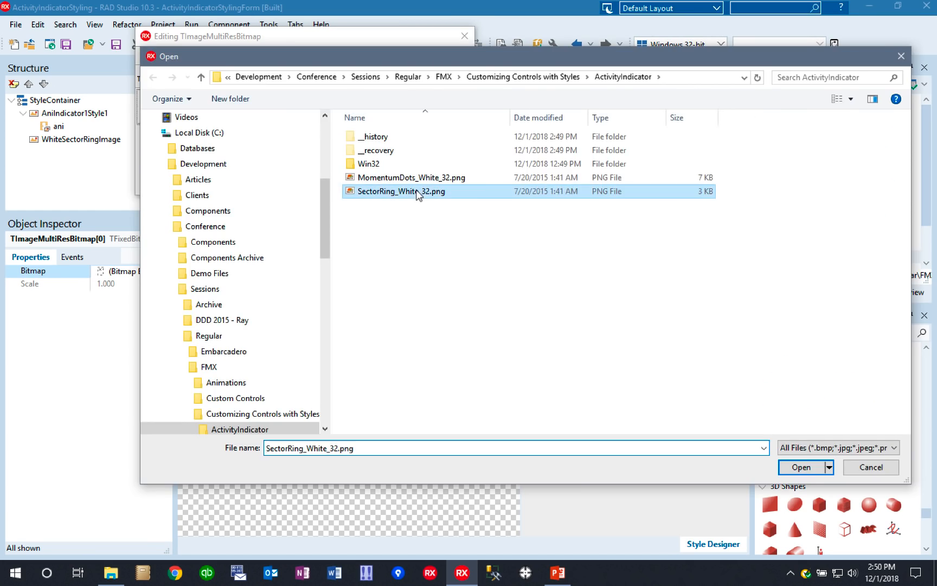
pyautogui.click(802, 468)
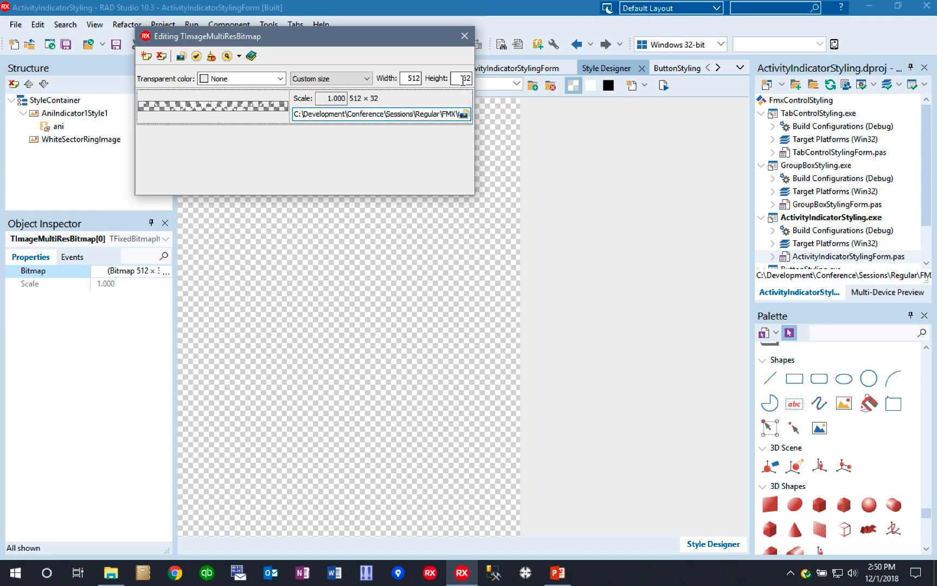
pyautogui.click(464, 36)
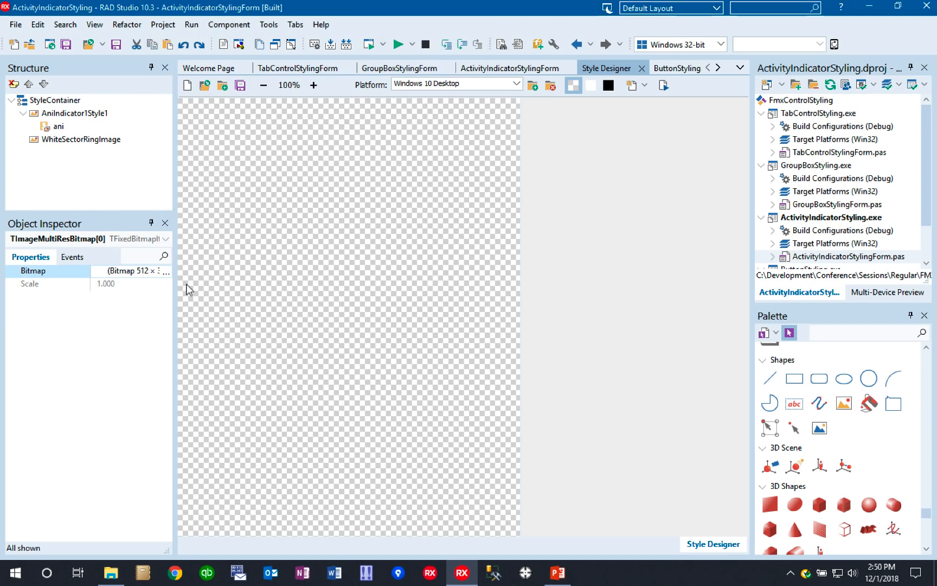
# - Set the AnimationLookup of the ani bitmap list animation in AniIndicator1Style1 to WhiteSectorRingImage
pyautogui.click(54, 127)
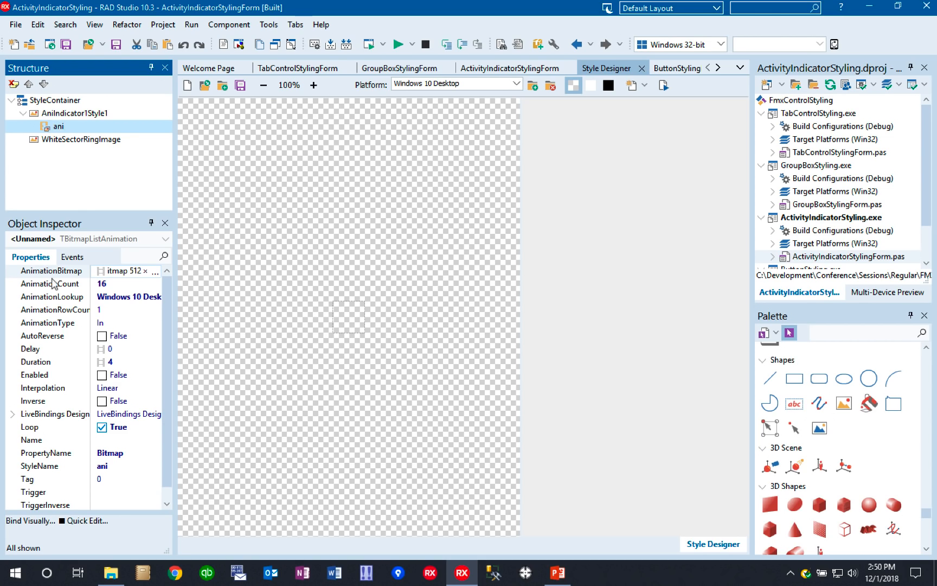
pyautogui.click(56, 297)
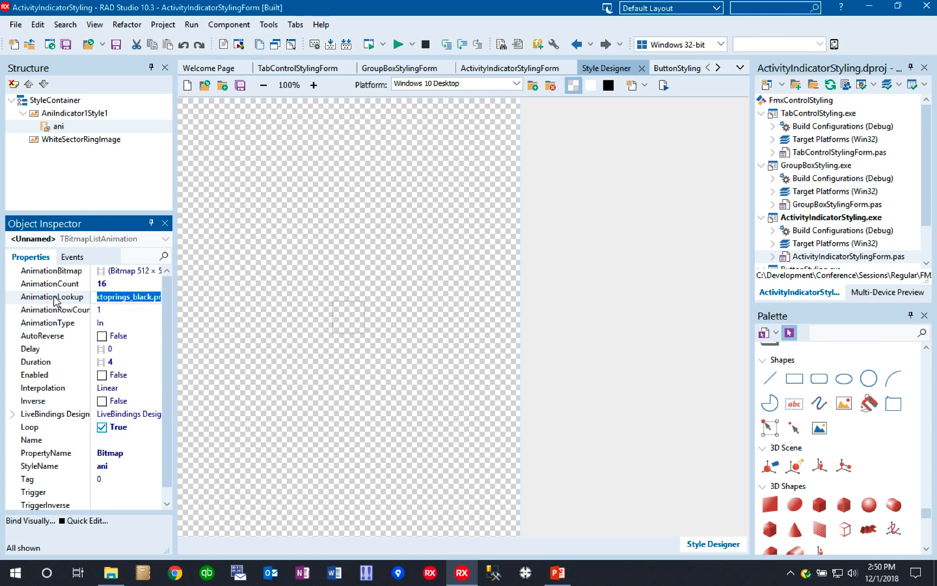
pyautogui.write('W')
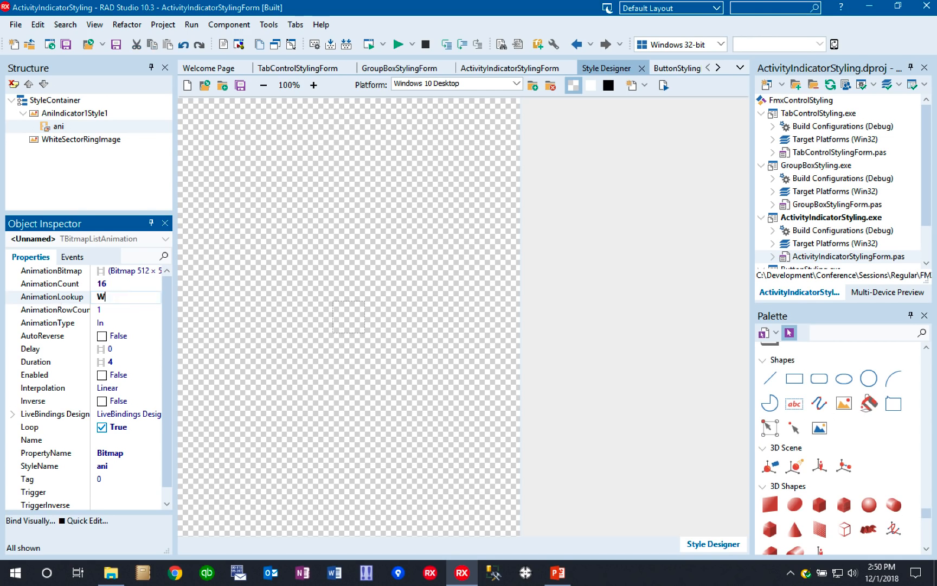
pyautogui.write('hiteSectorRingImag')
pyautogui.click(54, 296)
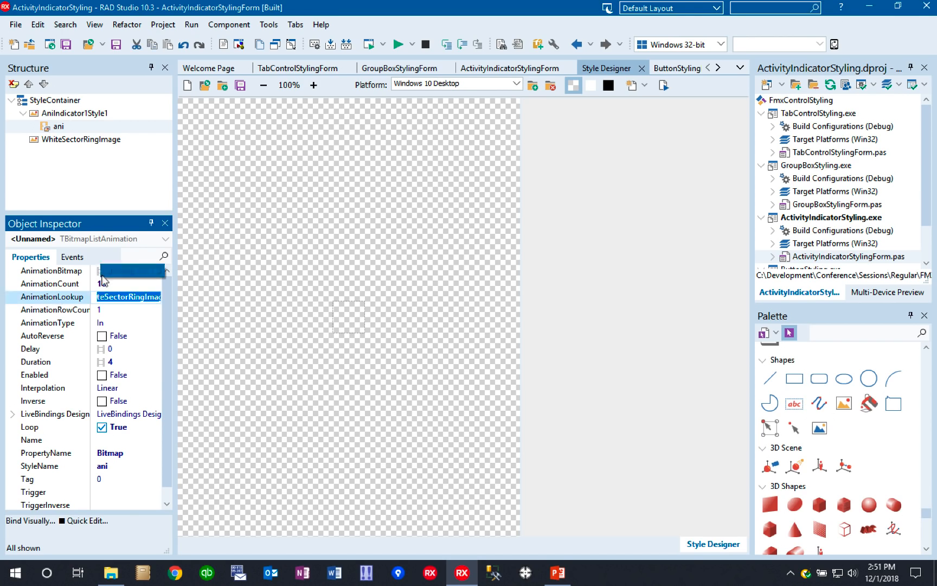
# - Inspect the AnimationBitmap of the ani animation in the Bitmap Editor and leave it without changes
pyautogui.click(119, 270)
pyautogui.click(157, 272)
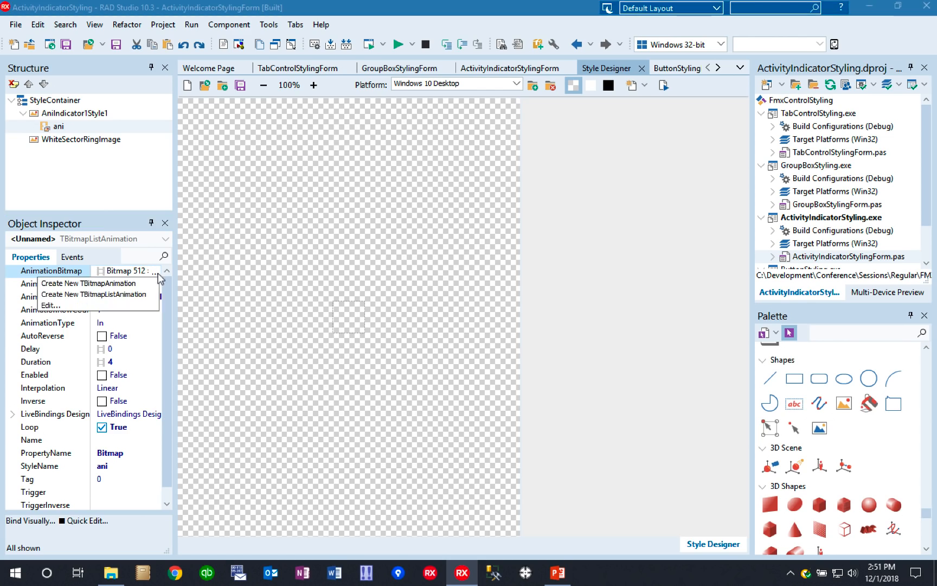
pyautogui.click(50, 299)
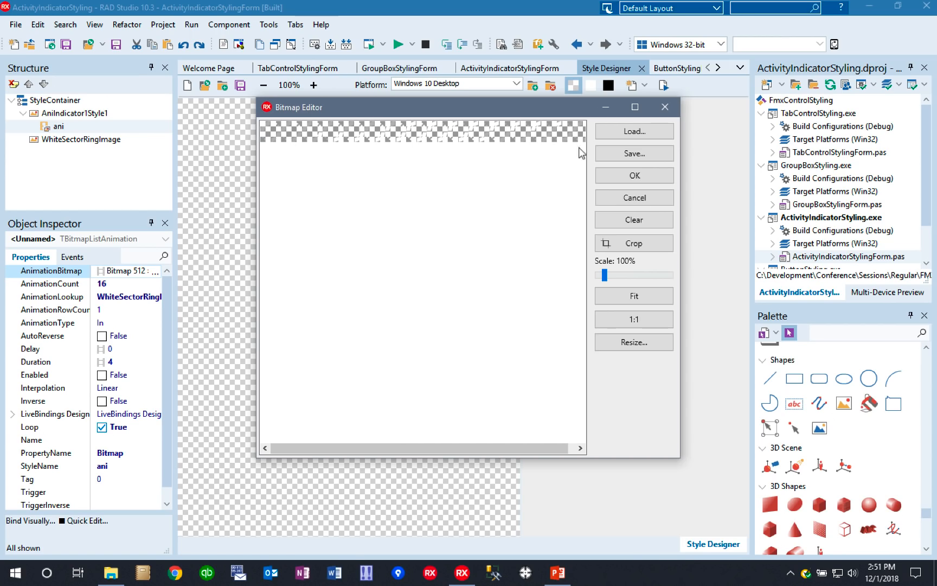
pyautogui.click(634, 198)
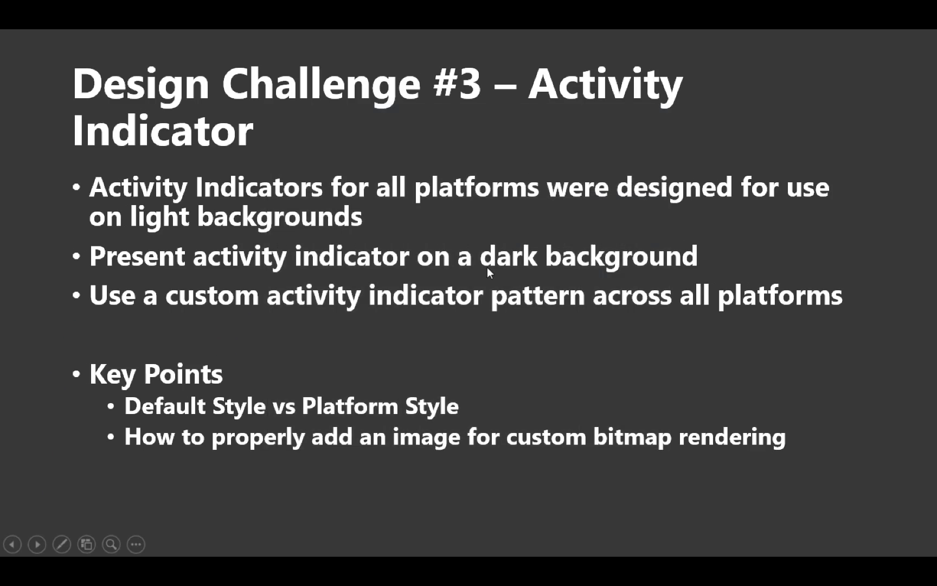
pyautogui.hotkey('alt', 'Tab')
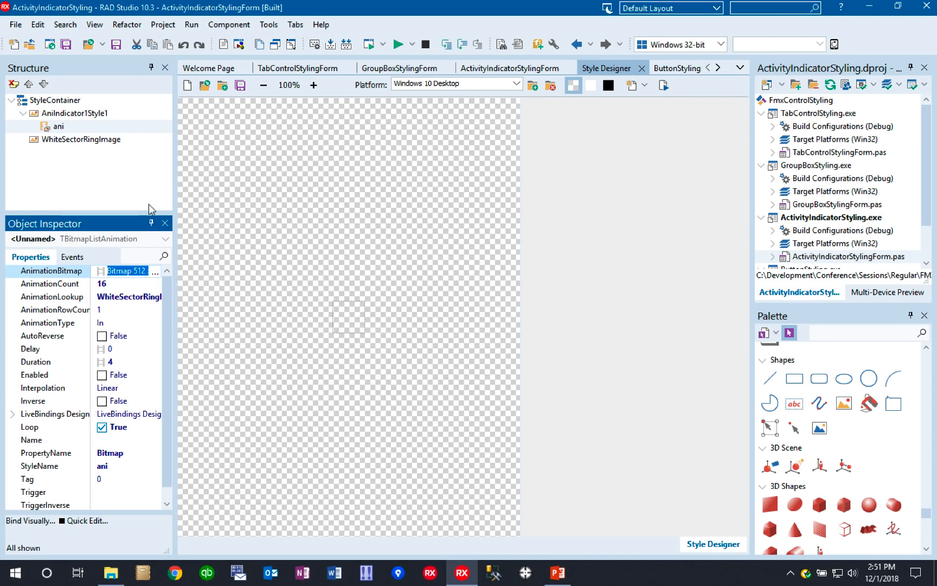
# - Close the Style Designer with the changes applied, then run the application to check the activity indicator and close it
pyautogui.click(644, 69)
pyautogui.click(460, 307)
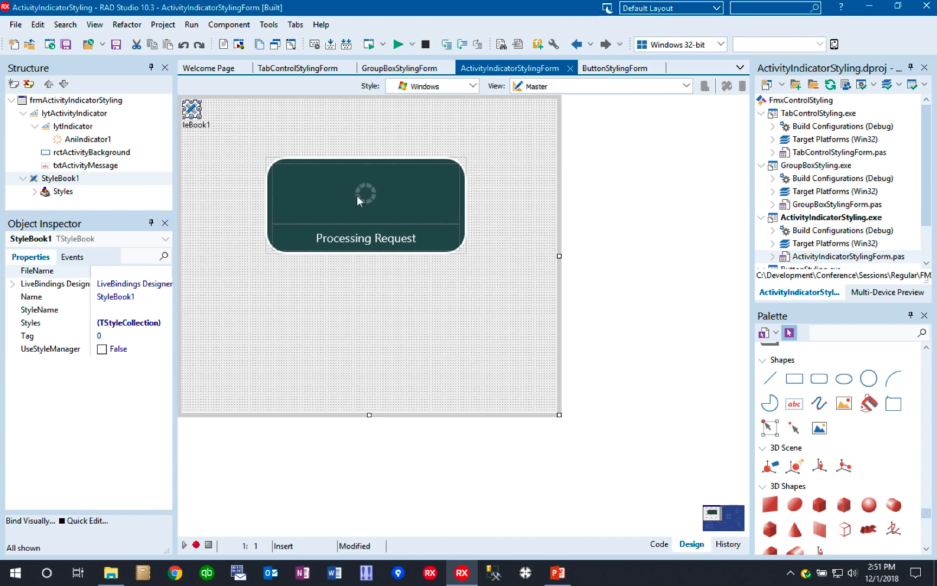
pyautogui.click(368, 44)
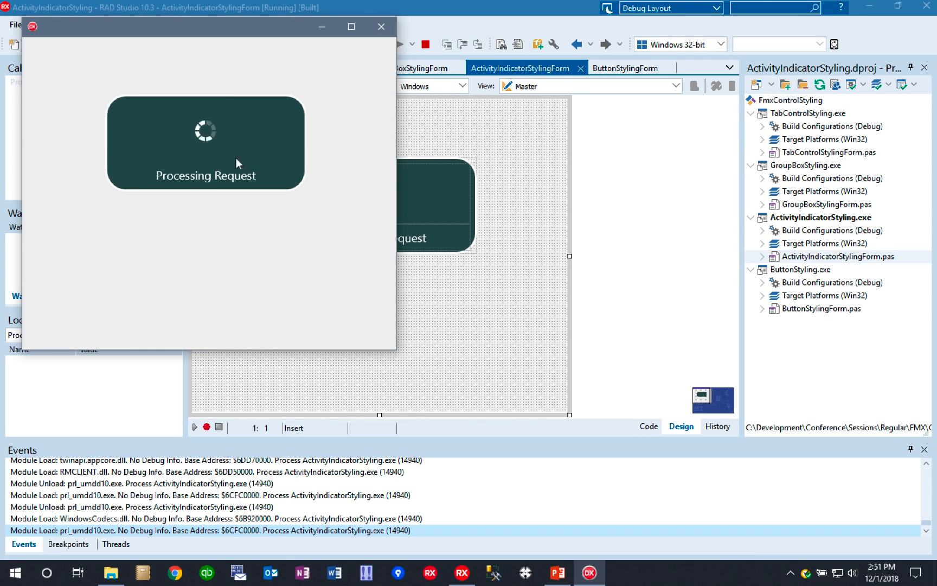
pyautogui.click(381, 26)
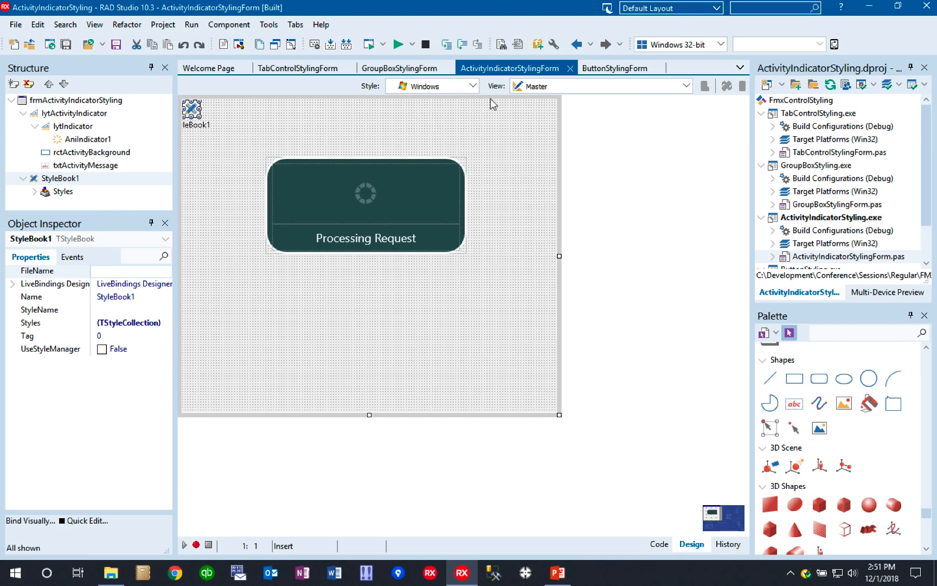
# - Preview the activity indicator form in the iOS style and return to the Windows style
pyautogui.click(473, 87)
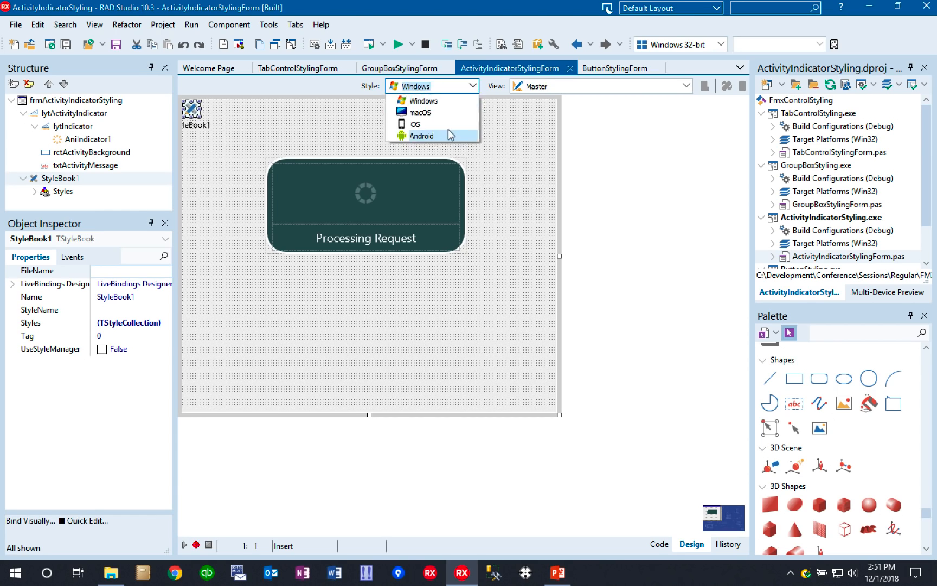
pyautogui.click(415, 124)
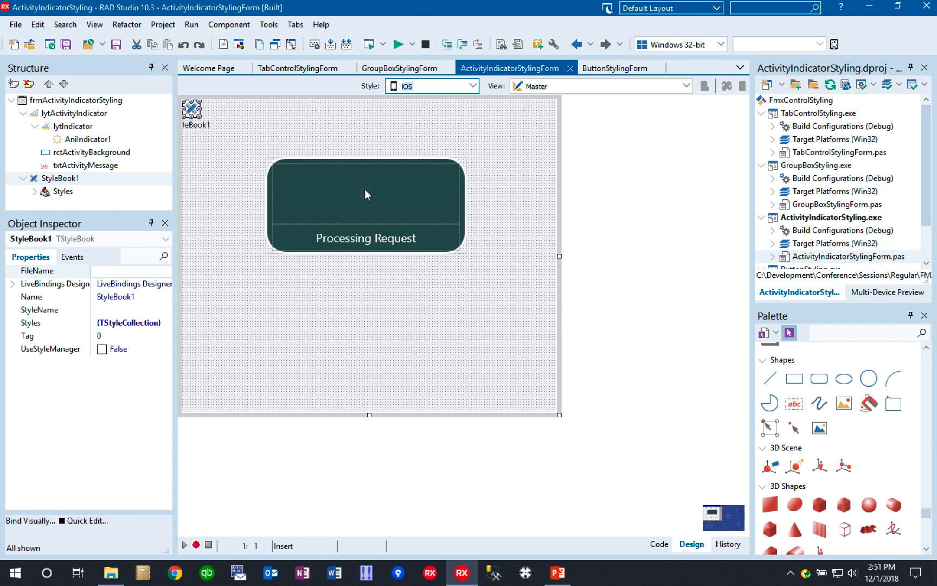
pyautogui.click(473, 86)
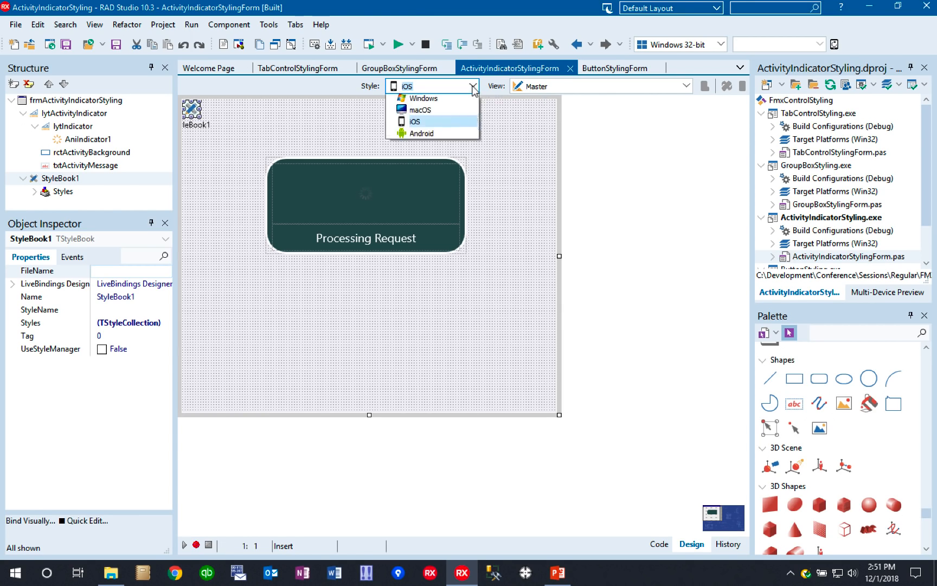
pyautogui.click(441, 99)
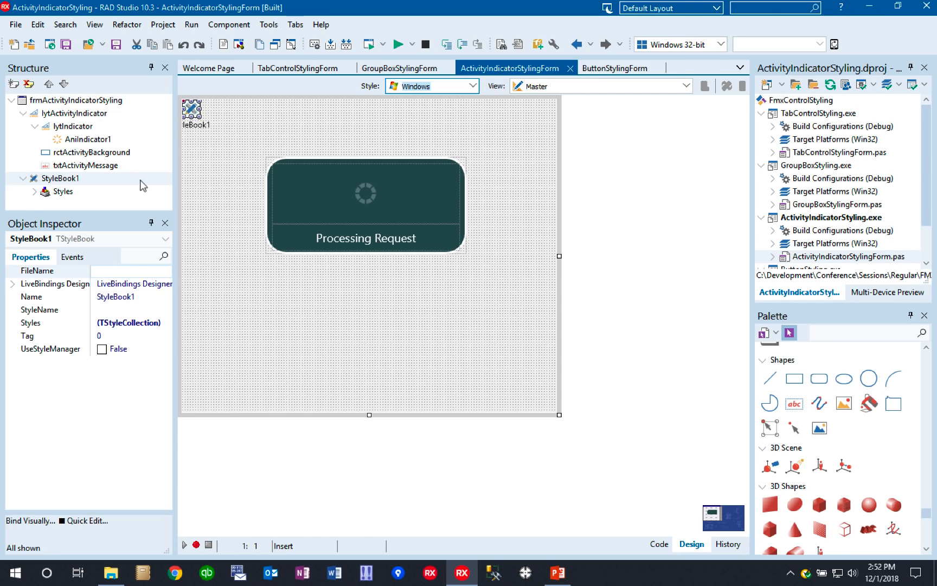
# - Reopen StyleBook1 in the Style Designer and compare the contents of its Default and Windows 10 Desktop platform styles
pyautogui.click(35, 192)
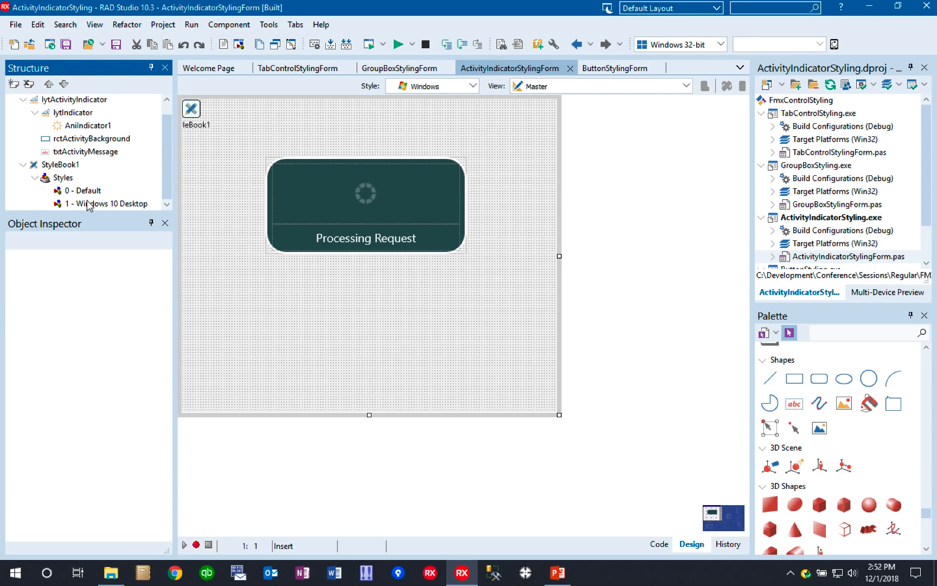
pyautogui.doubleClick(193, 111)
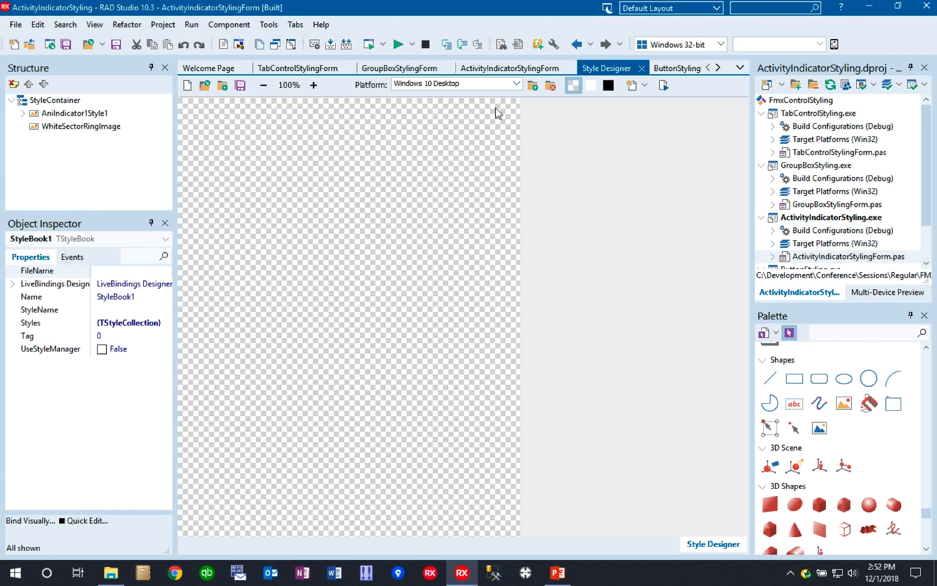
pyautogui.click(517, 84)
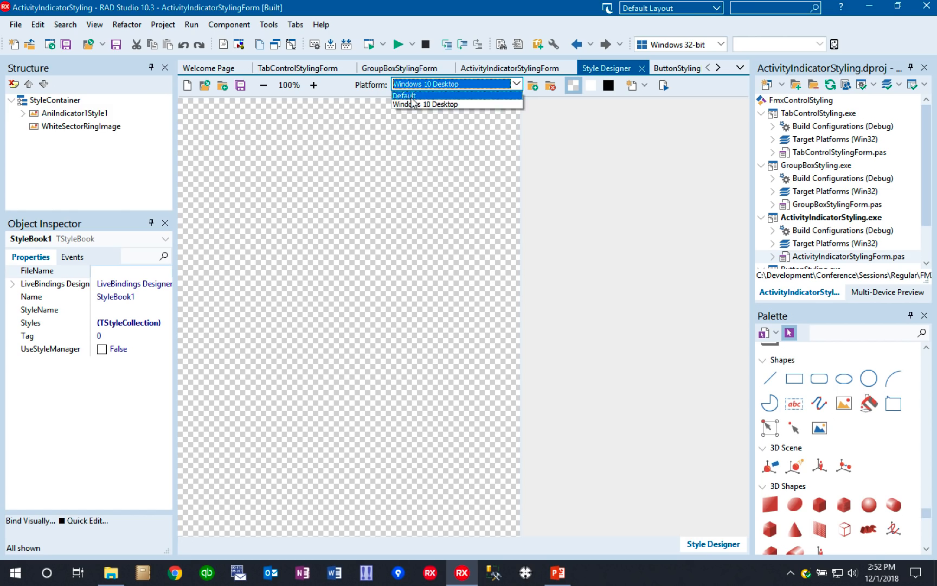
pyautogui.click(412, 95)
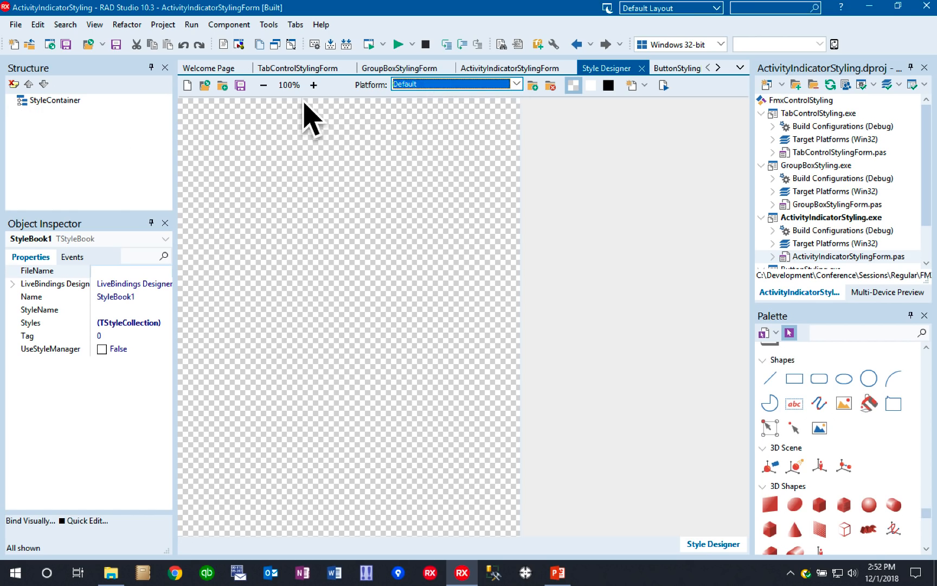
pyautogui.click(516, 84)
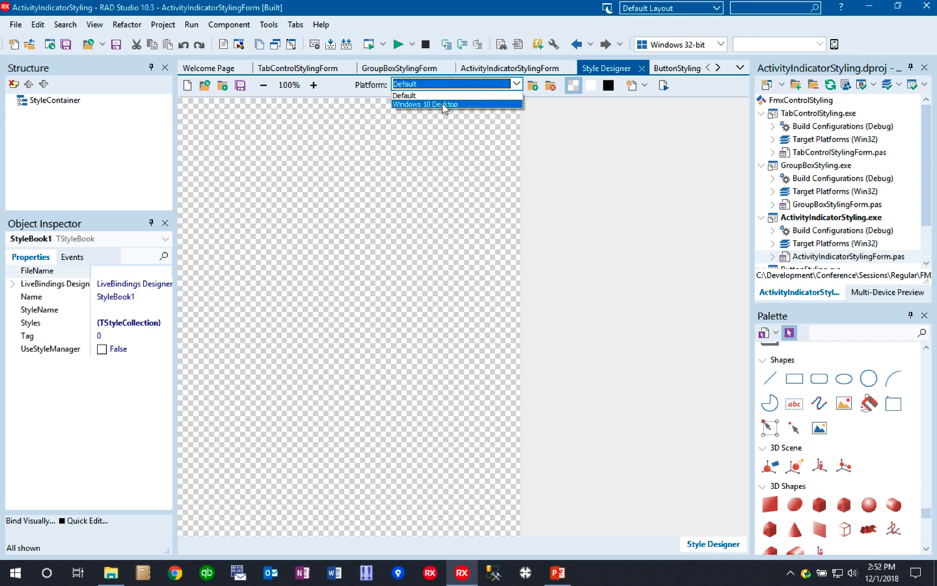
pyautogui.click(441, 103)
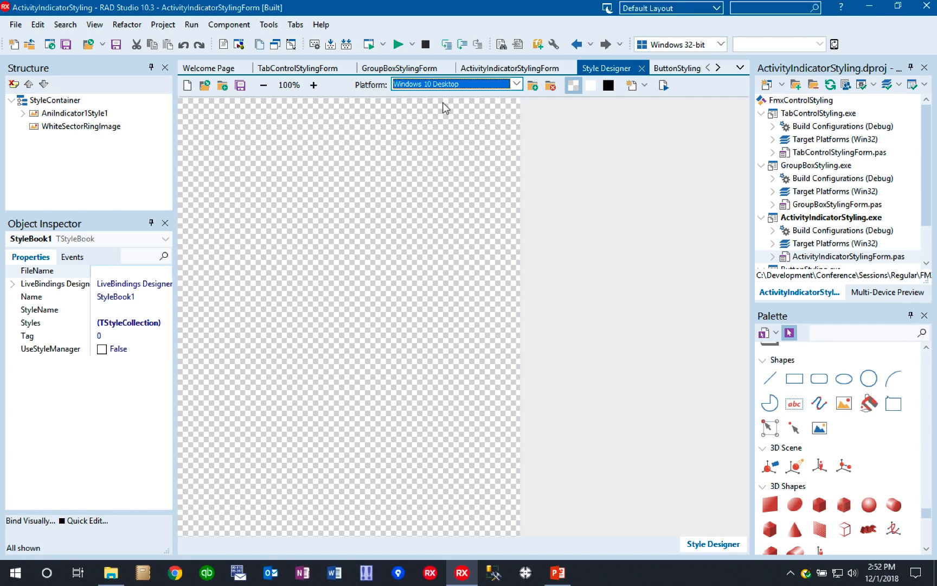
# - Remove the Default platform style from StyleBook1 and close the Style Designer with the changes applied
pyautogui.click(517, 84)
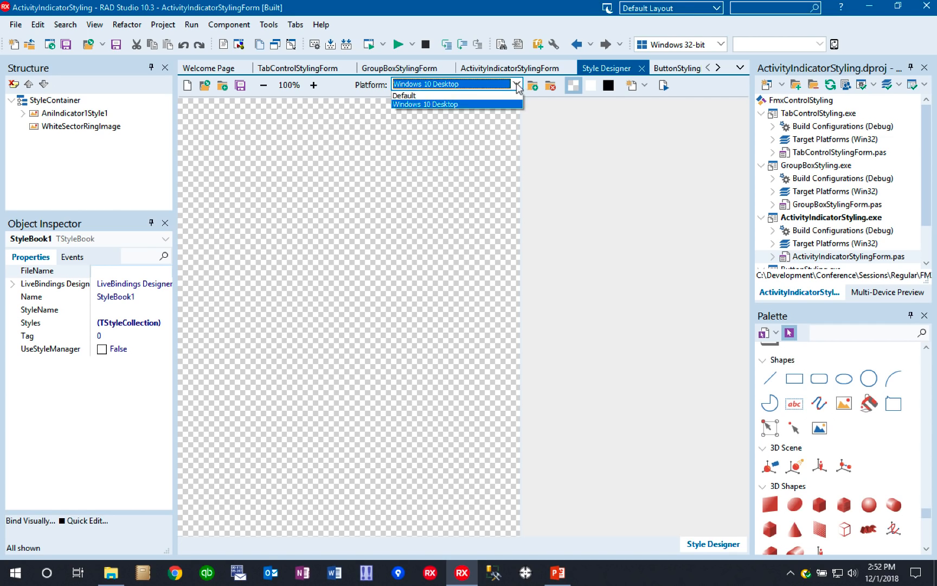
pyautogui.click(439, 96)
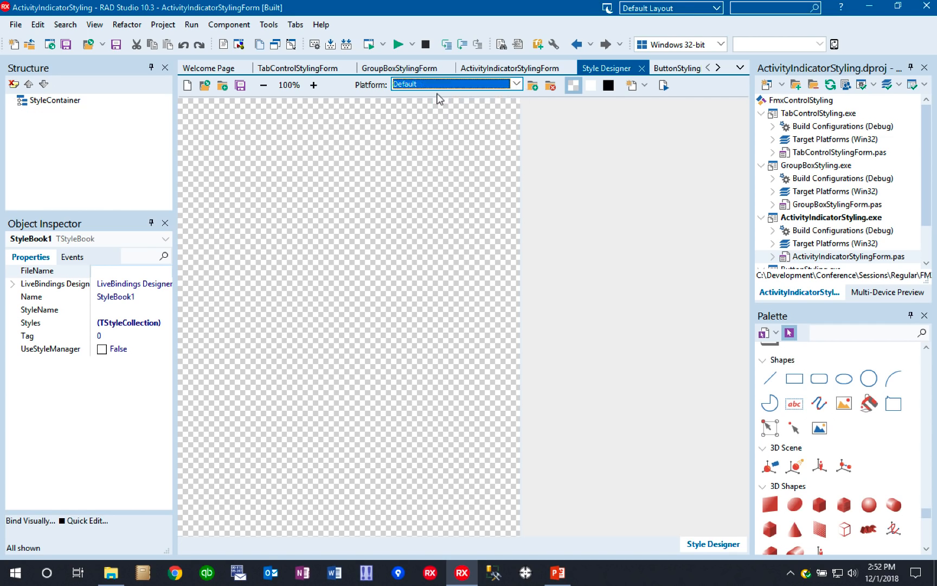
pyautogui.click(551, 88)
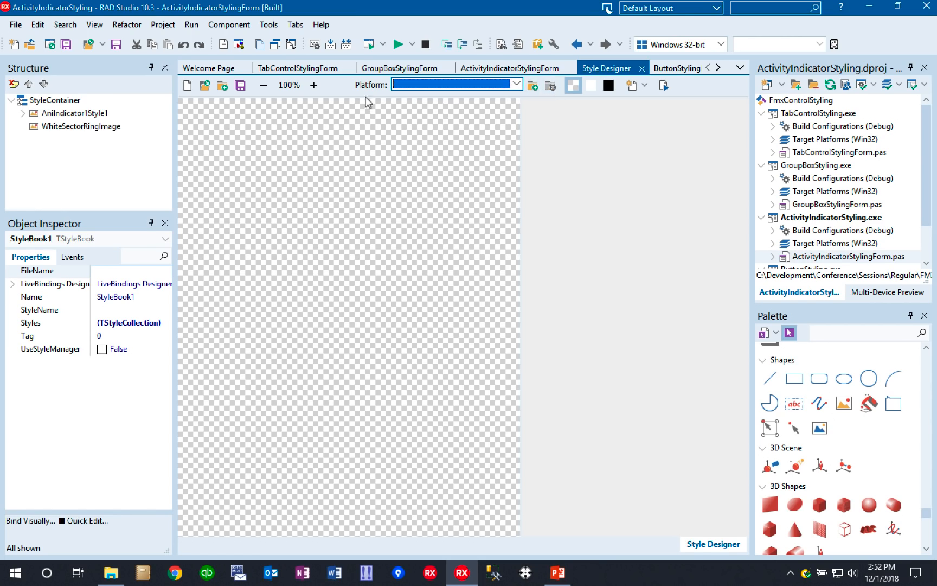
pyautogui.click(516, 84)
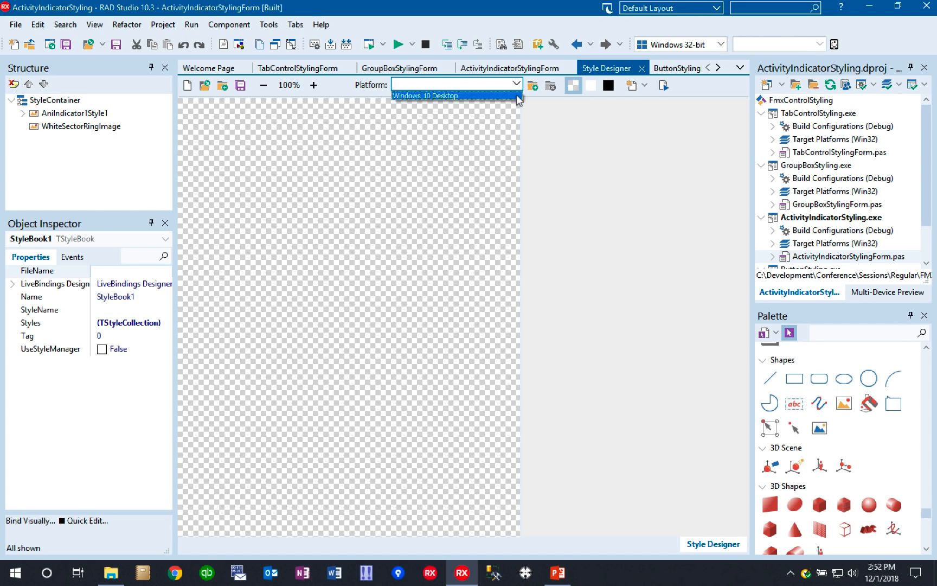
pyautogui.click(643, 71)
pyautogui.click(643, 70)
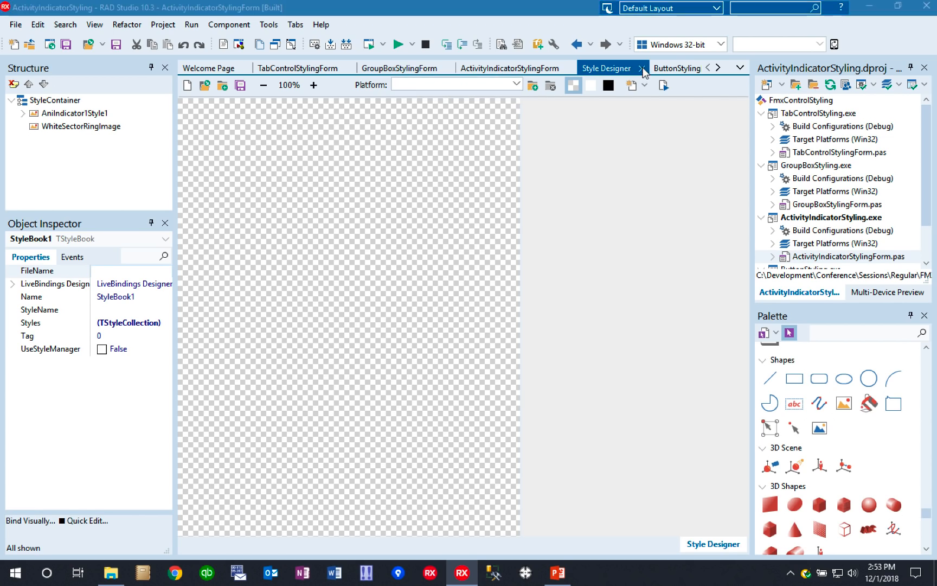
pyautogui.click(457, 308)
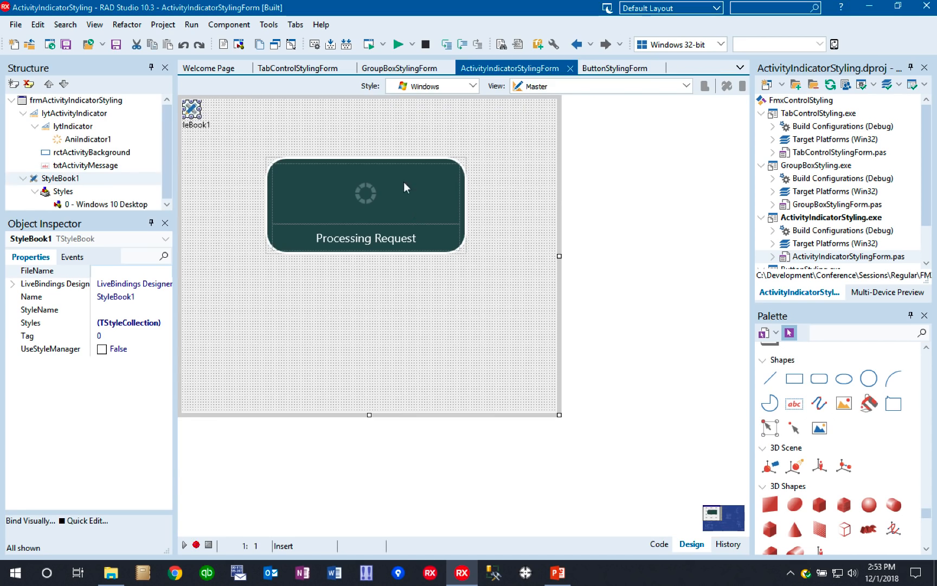
# - Clear the Platform value of StyleBook1's Windows 10 Desktop style to make it the default style
pyautogui.click(166, 168)
pyautogui.click(71, 203)
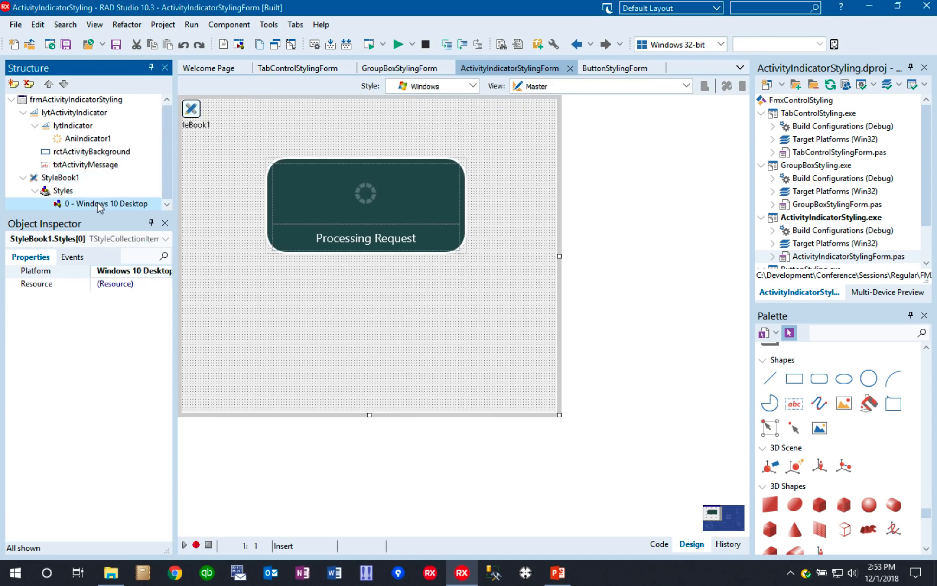
pyautogui.click(61, 272)
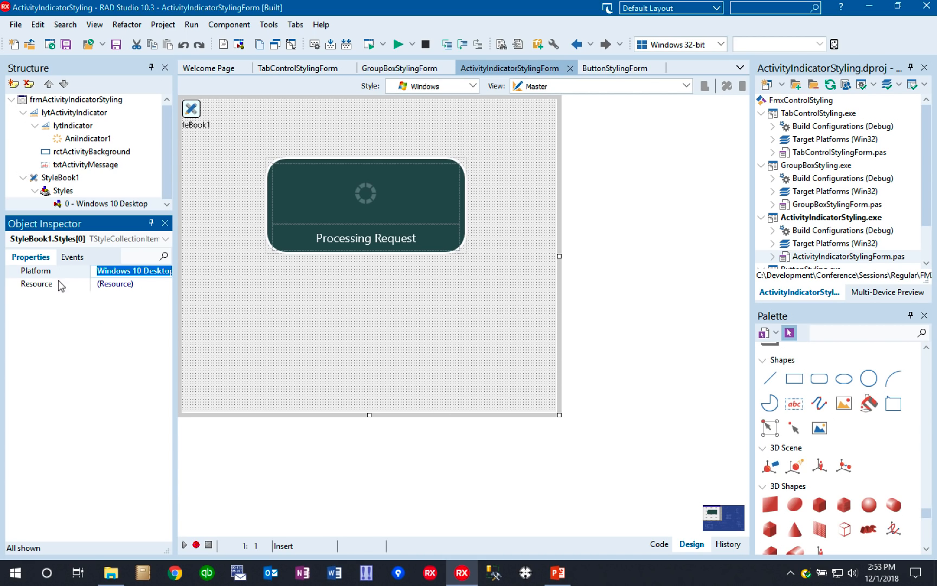
pyautogui.press('BackSpace')
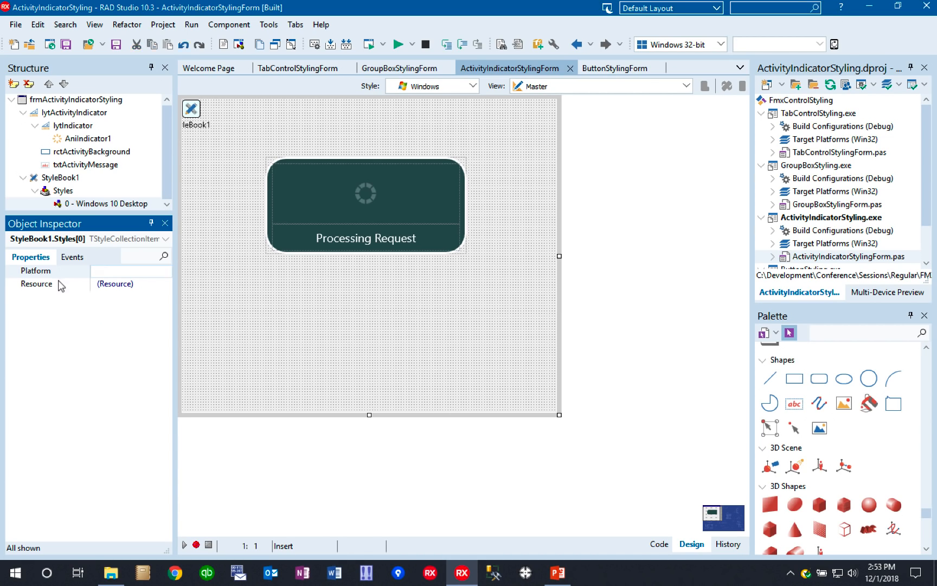
pyautogui.press('Return')
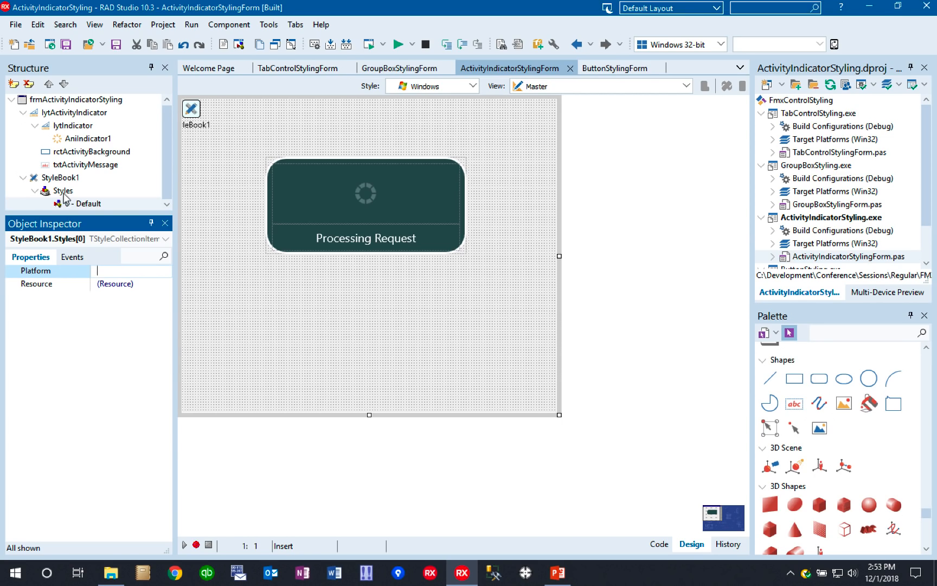
# - Check the default style's activity indicator under the iOS form style and switch the form back to Windows
pyautogui.click(434, 86)
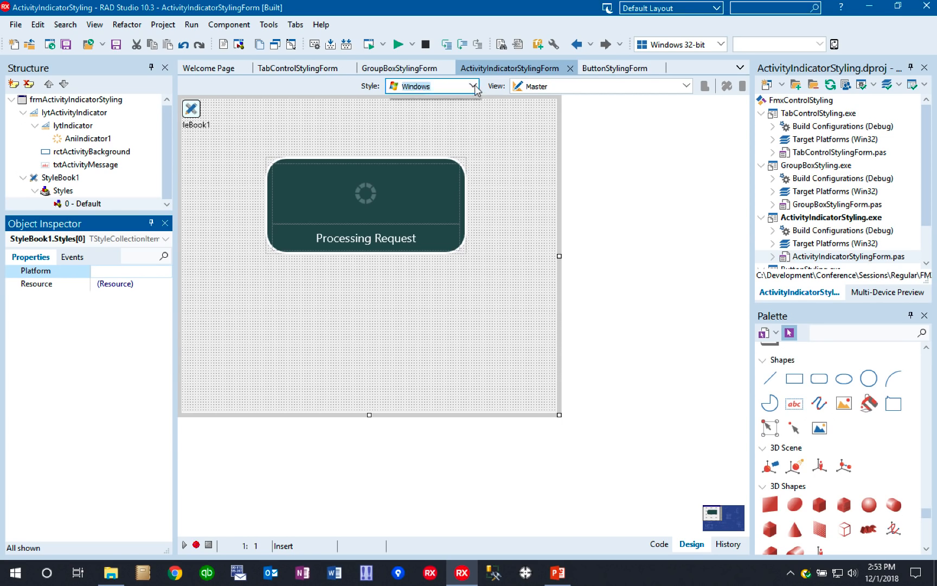
pyautogui.click(421, 126)
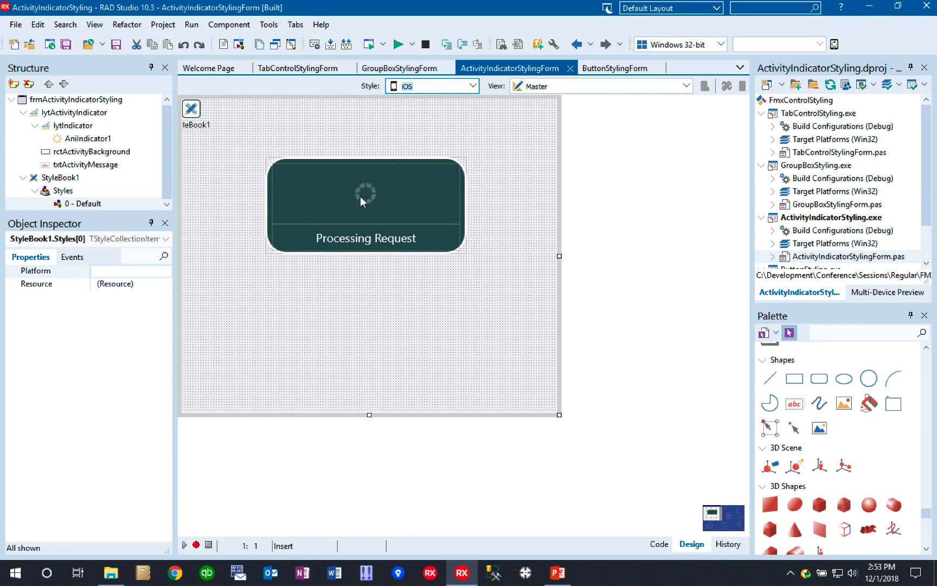
pyautogui.click(471, 87)
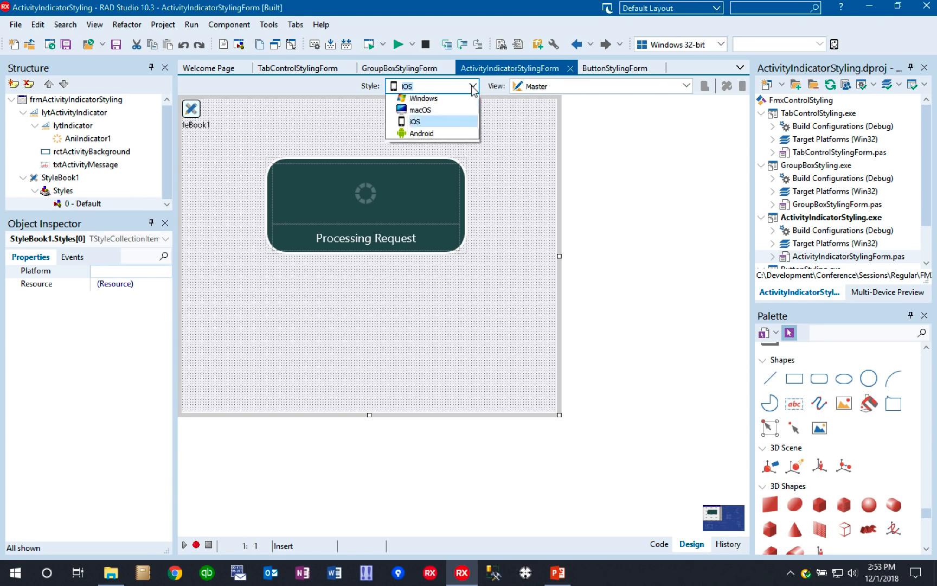
pyautogui.click(435, 99)
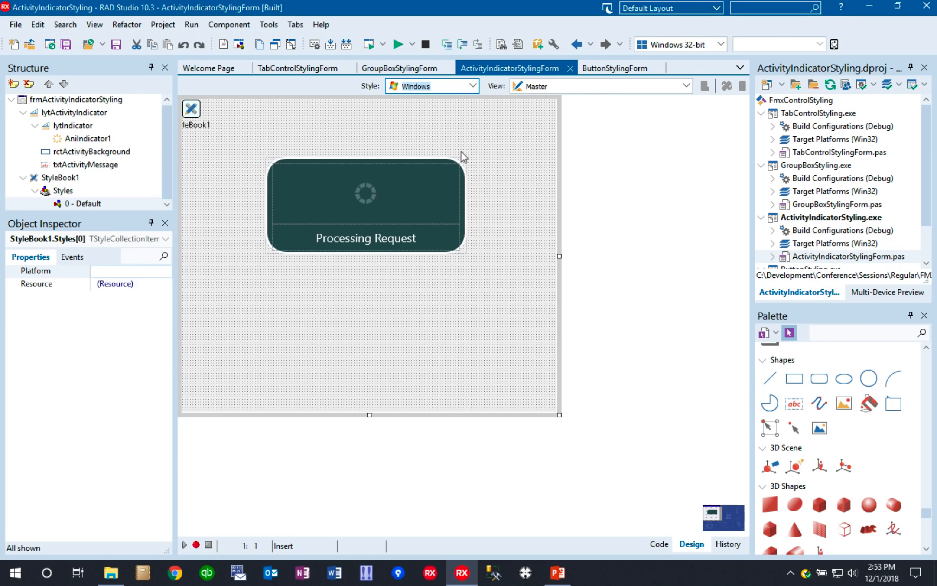
# - Switch to the PowerPoint presentation, advance to the Design Challenge #4 – Button slide, and return to RAD Studio
pyautogui.hotkey('alt', 'Tab')
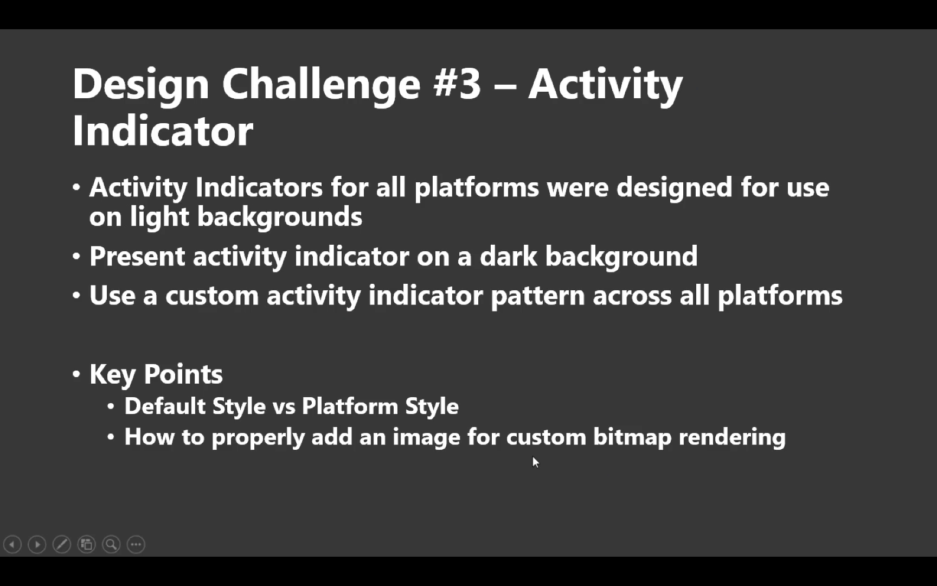
pyautogui.press('Right')
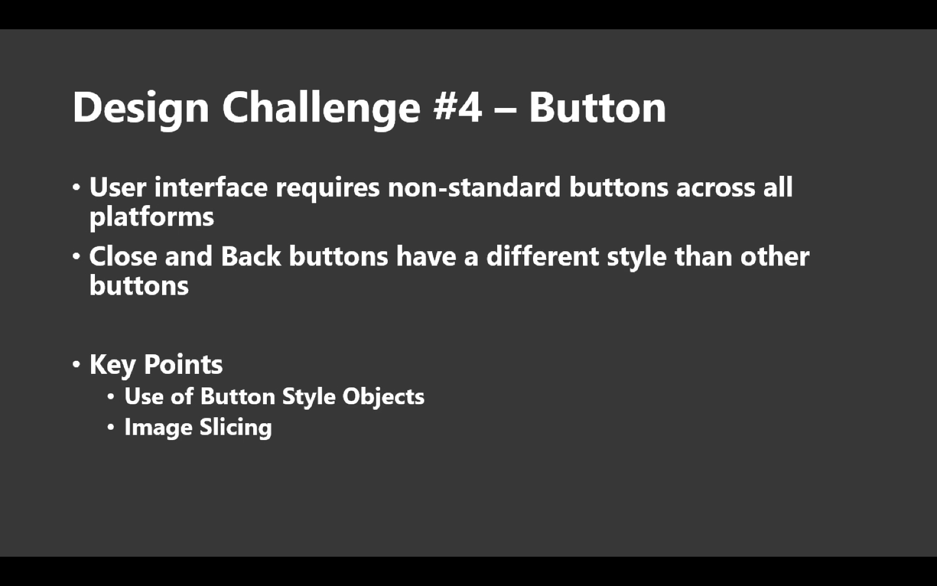
pyautogui.hotkey('alt', 'Tab')
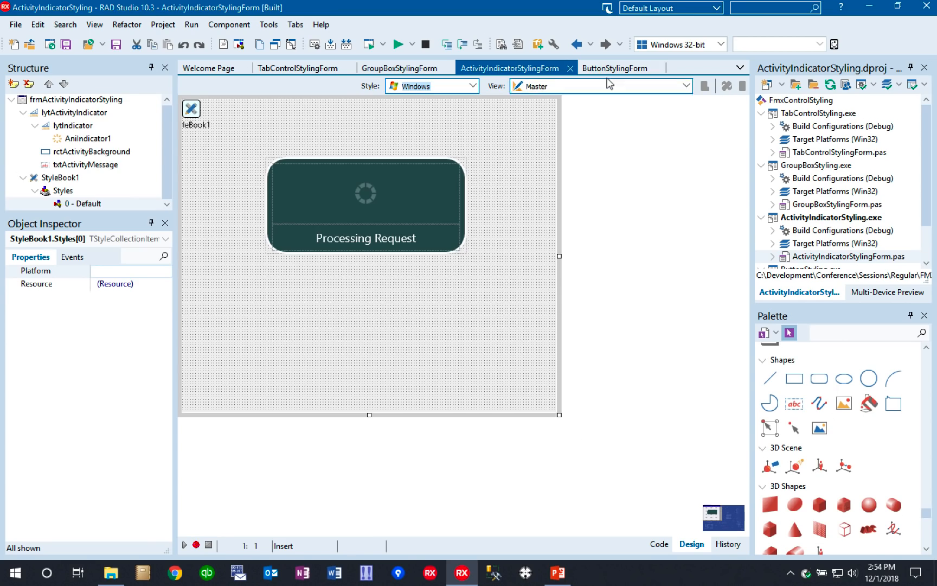
# - Open ButtonStylingForm in the designer and inspect its back button and close button
pyautogui.click(608, 69)
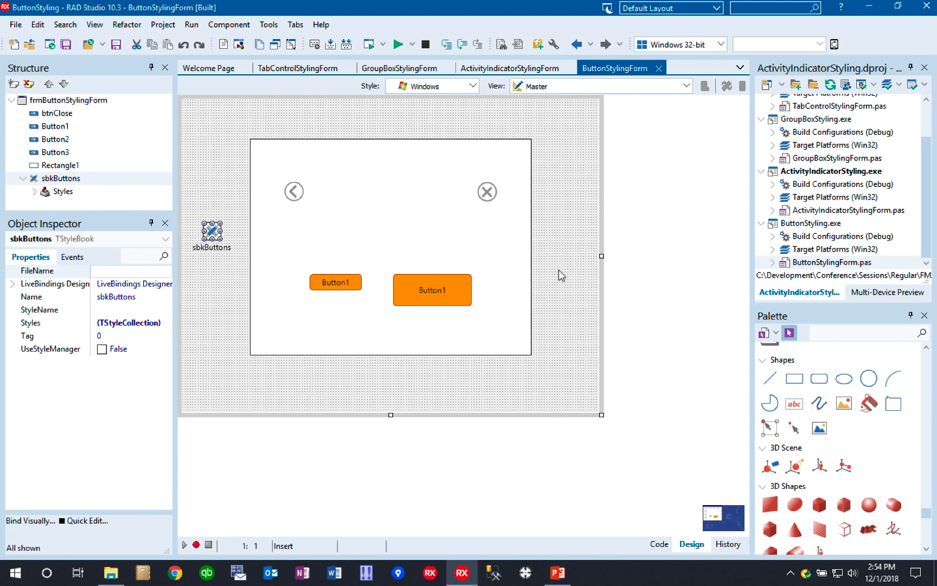
pyautogui.click(300, 192)
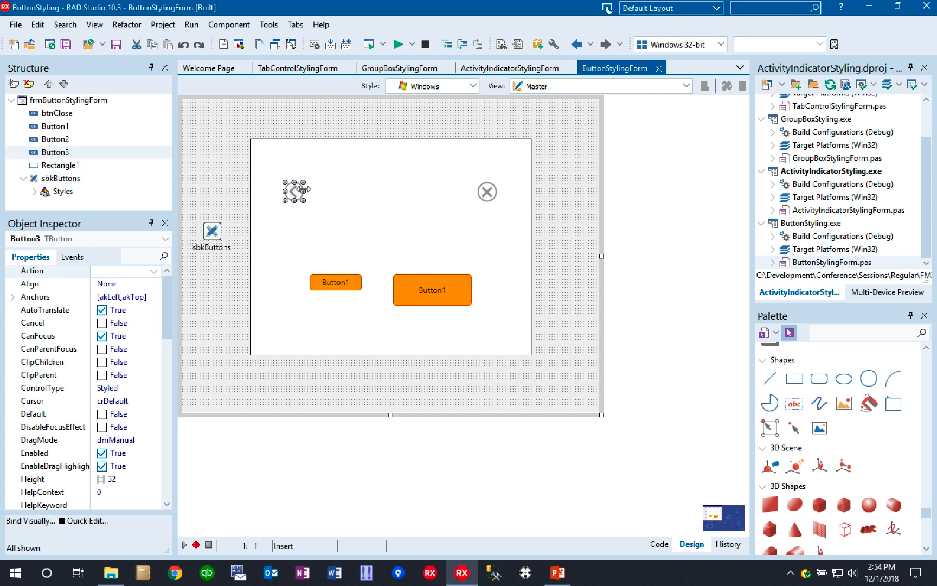
pyautogui.click(492, 199)
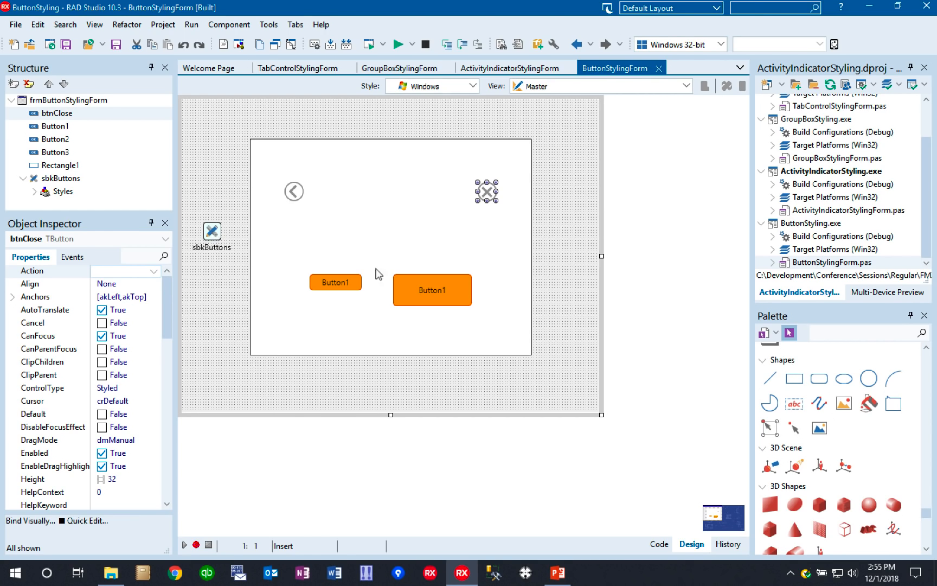
# - Check the StyleLookup values of the two orange buttons, the close button and the back button
pyautogui.click(320, 290)
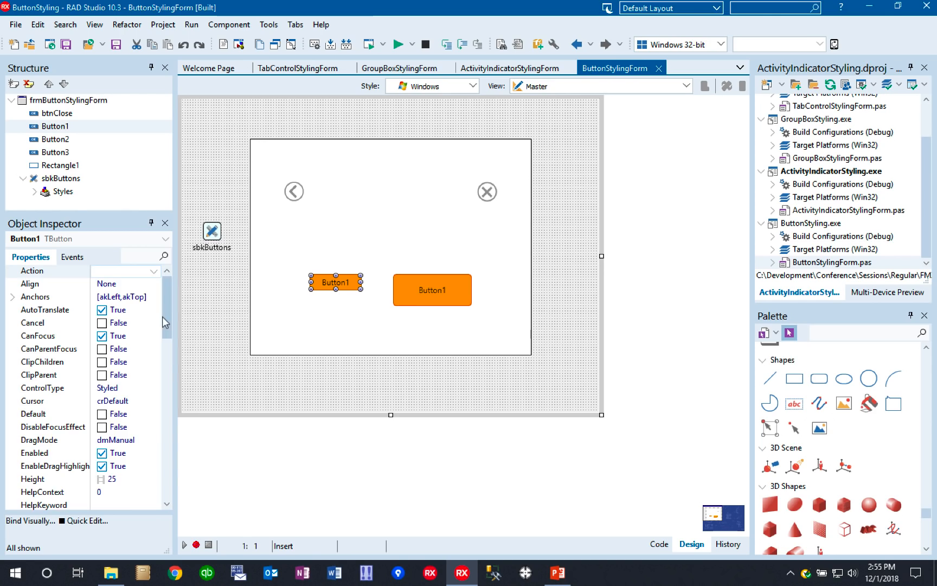
pyautogui.moveTo(171, 315); pyautogui.dragTo(178, 443)
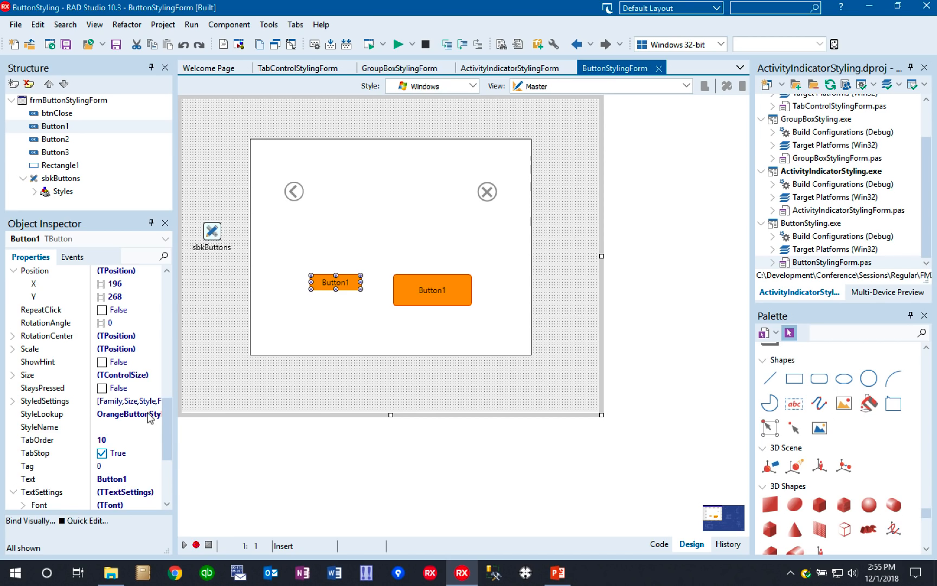
pyautogui.click(293, 192)
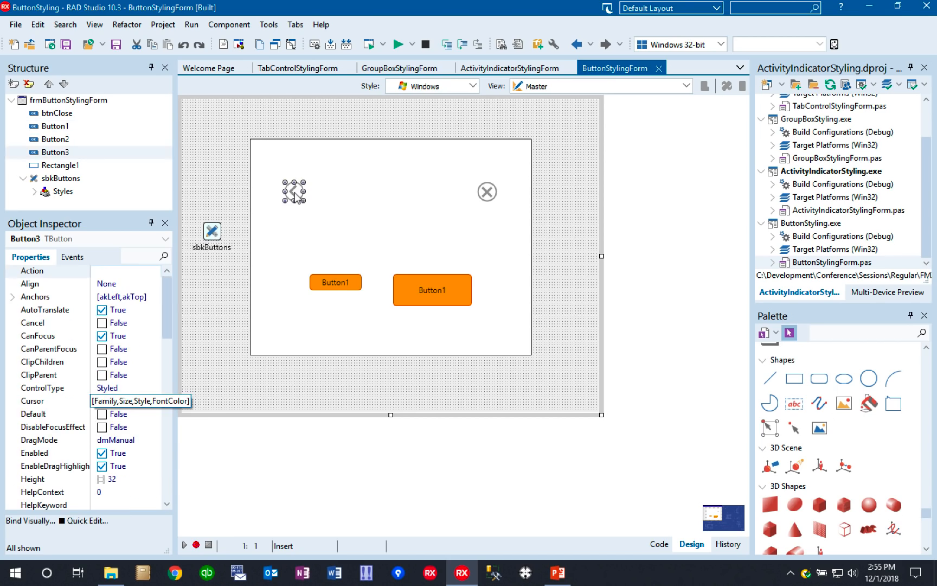
pyautogui.click(332, 284)
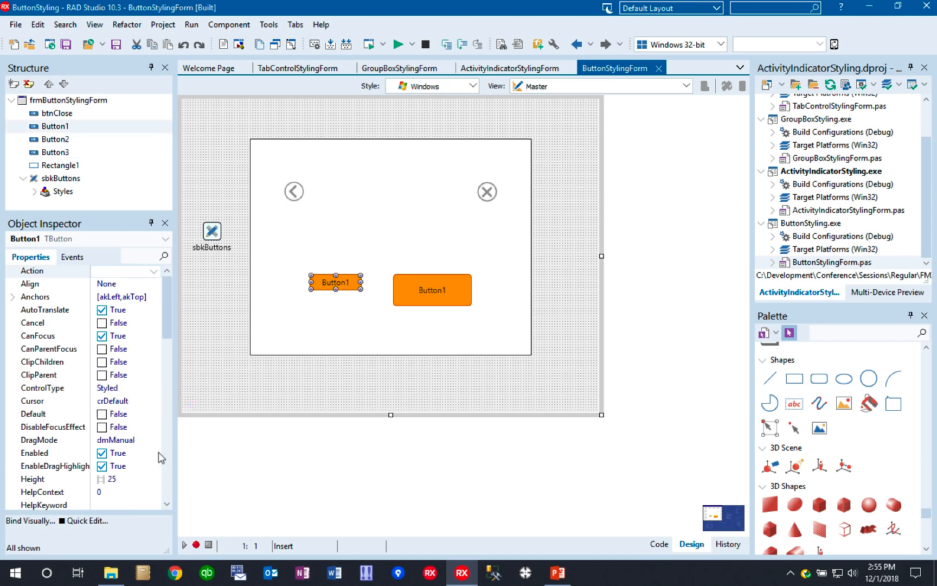
pyautogui.scroll(-3, 163, 450)
pyautogui.scroll(-5, 167, 447)
pyautogui.click(151, 429)
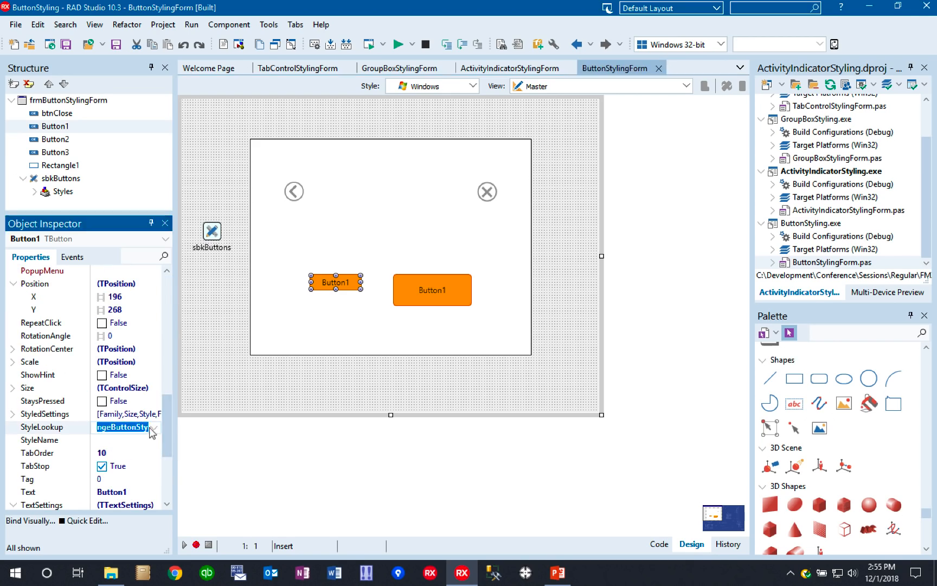
pyautogui.click(447, 296)
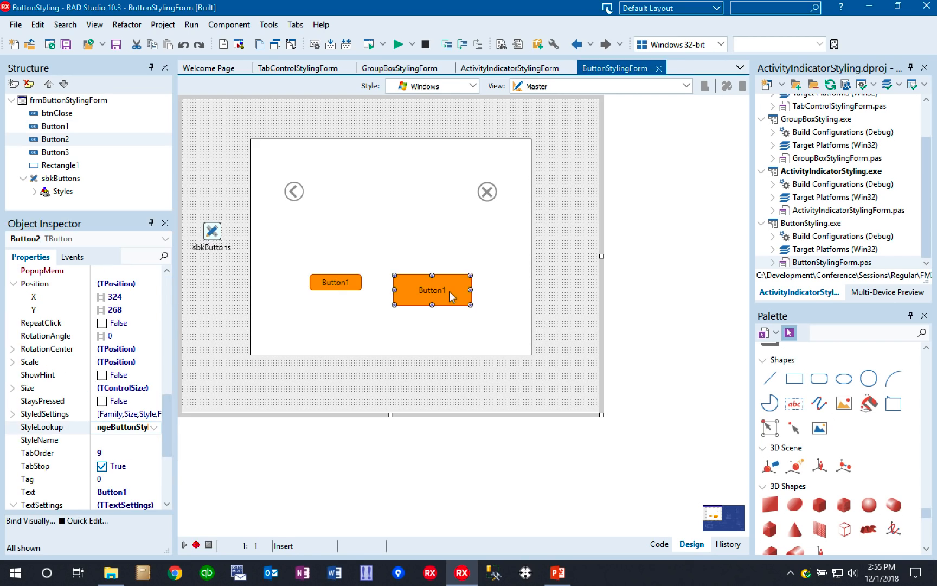
pyautogui.click(488, 189)
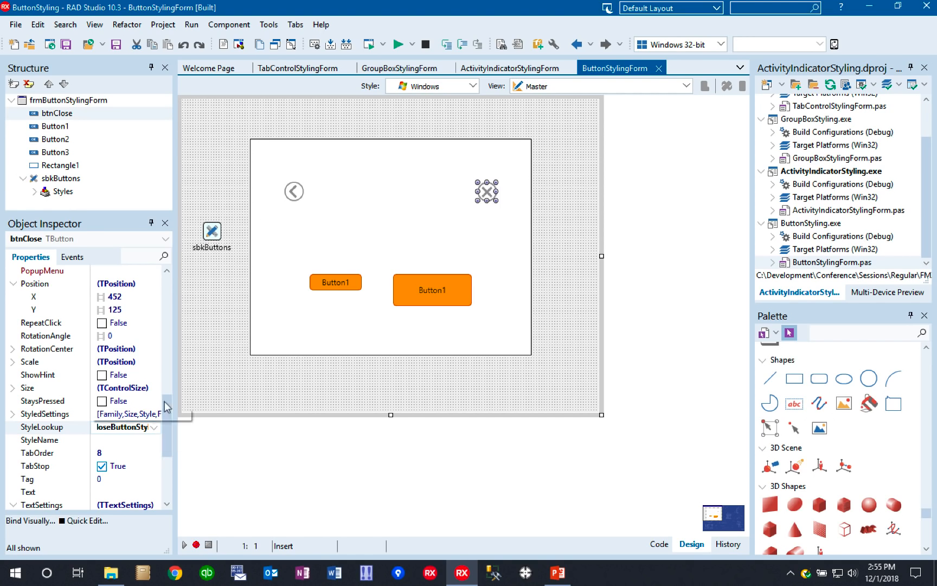
pyautogui.click(294, 192)
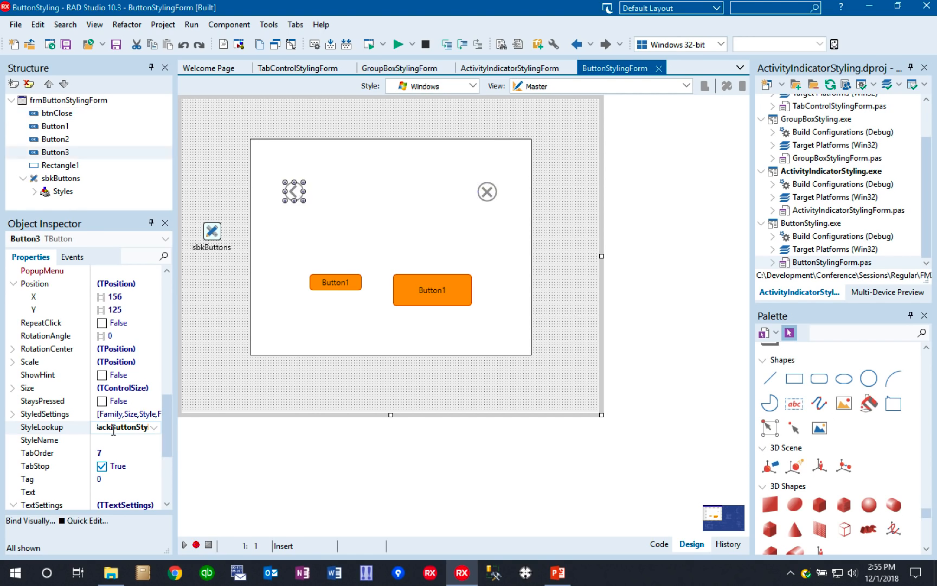
# - Open sbkButtons in the Style Designer and enlarge the OrangeButton.png and ToolButtons.png images to show their button states
pyautogui.doubleClick(213, 232)
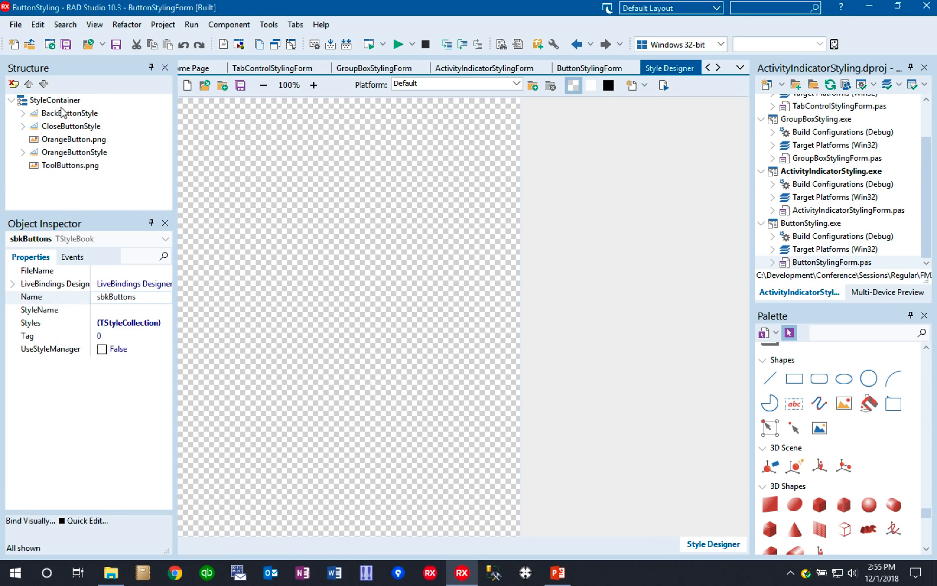
pyautogui.click(71, 140)
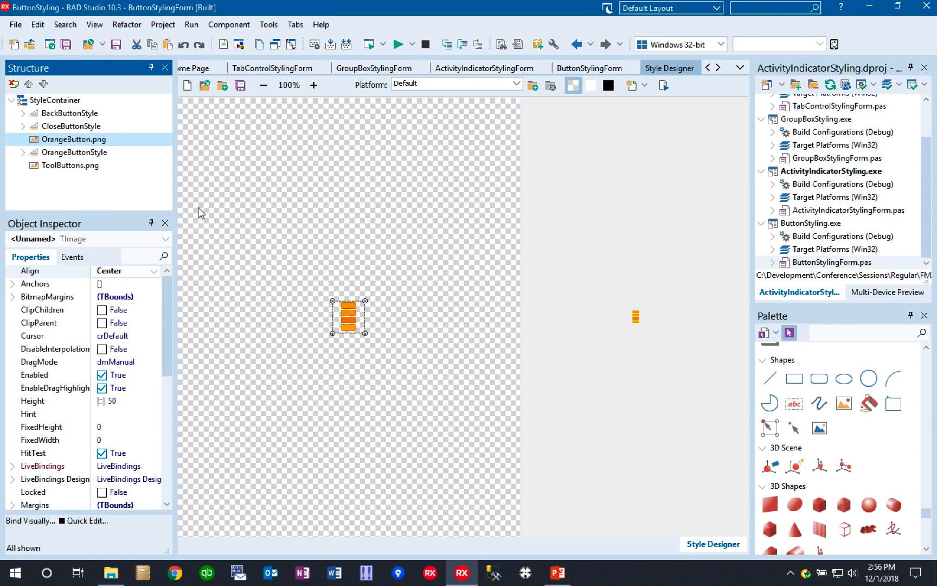
pyautogui.moveTo(366, 334); pyautogui.dragTo(458, 458)
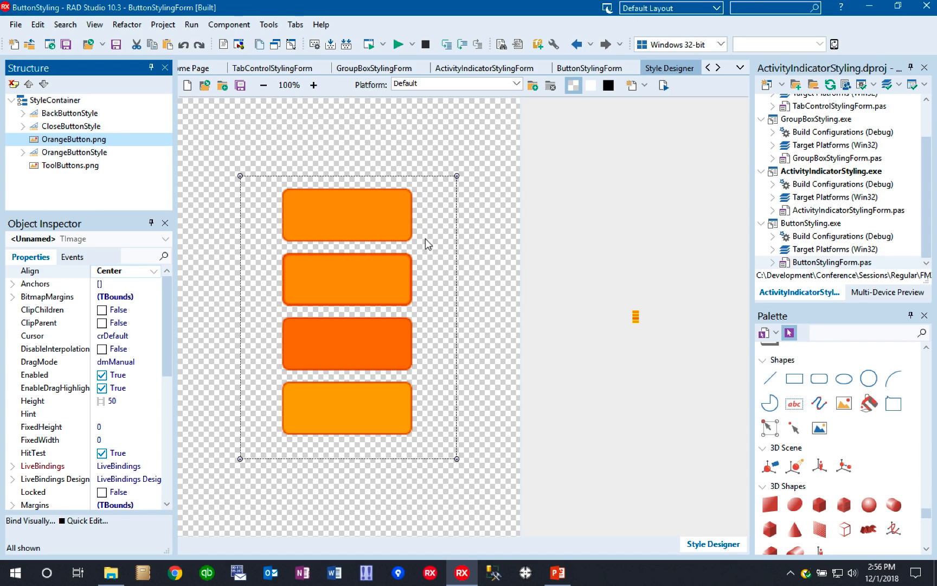
pyautogui.click(66, 167)
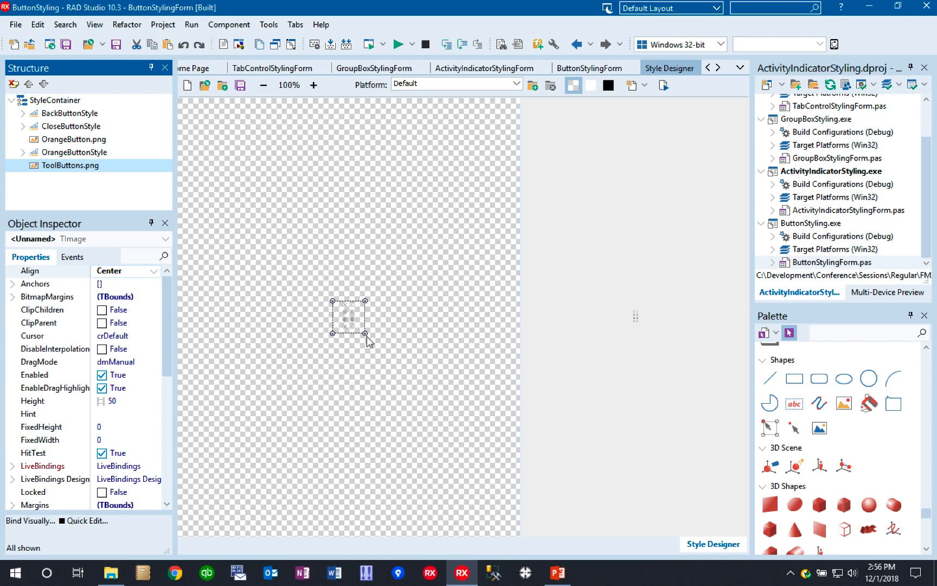
pyautogui.moveTo(365, 333); pyautogui.dragTo(453, 445)
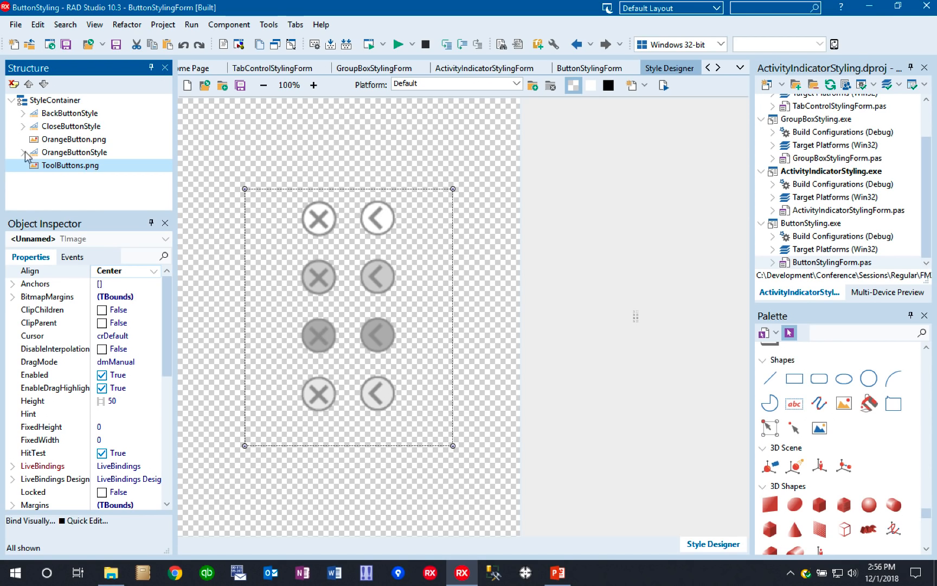
# - Expand BackButtonStyle and examine the properties of its background and text objects, including the background's SourceLookup and bitmap links
pyautogui.click(50, 116)
pyautogui.click(23, 113)
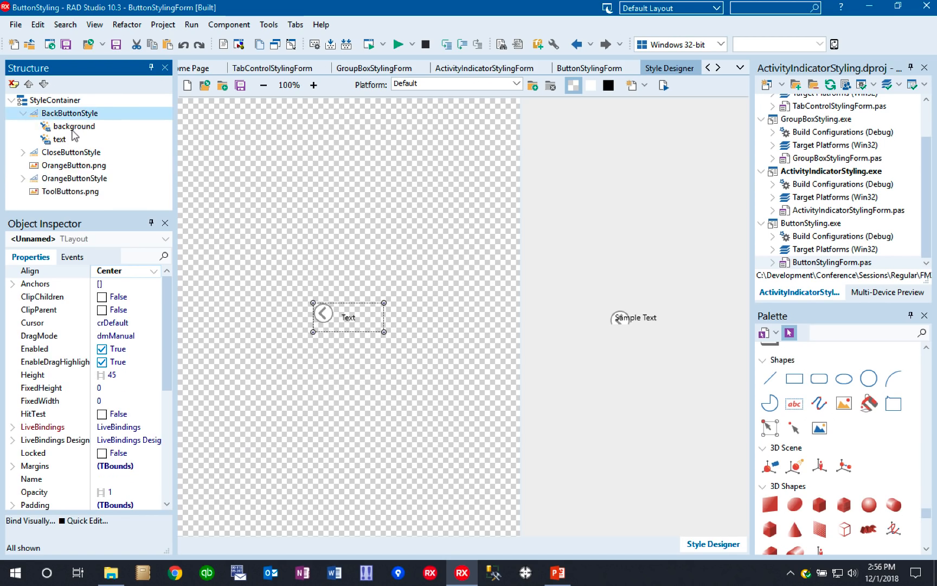
pyautogui.click(74, 127)
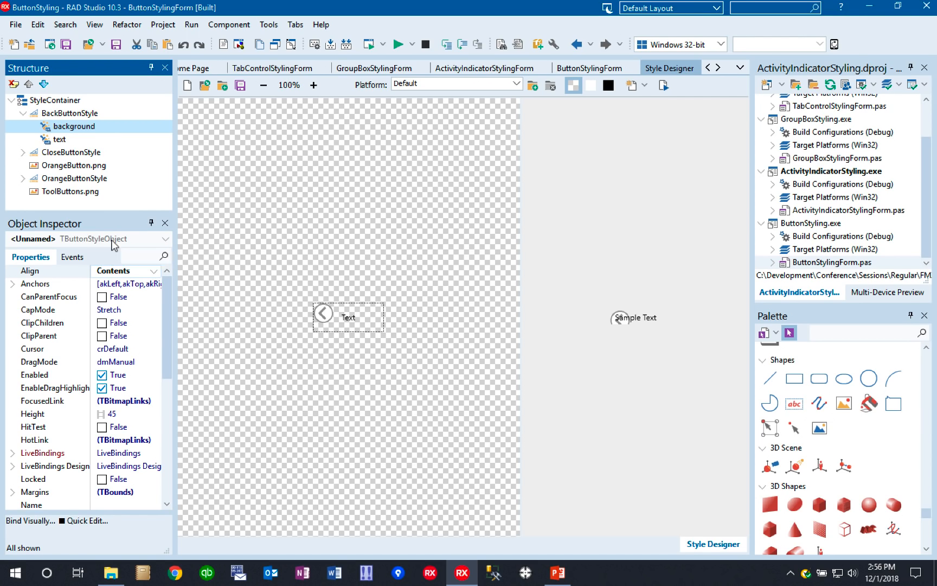
pyautogui.click(60, 139)
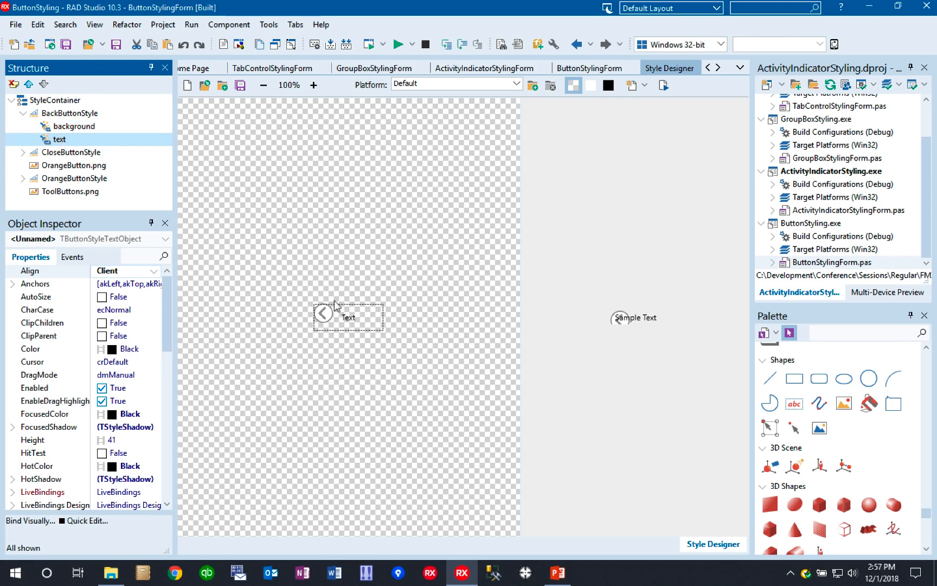
pyautogui.click(70, 126)
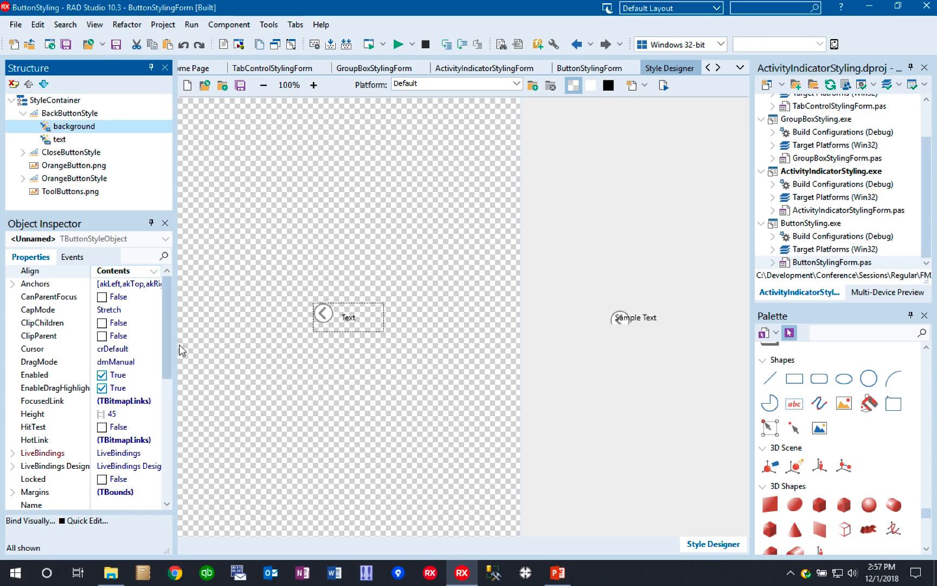
pyautogui.moveTo(164, 348); pyautogui.dragTo(167, 464)
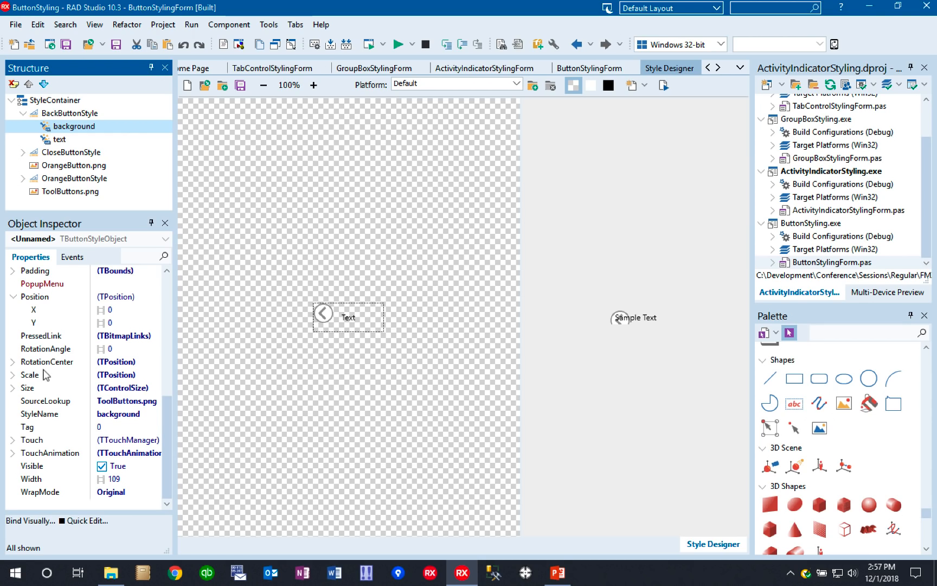
pyautogui.moveTo(165, 439); pyautogui.dragTo(156, 344)
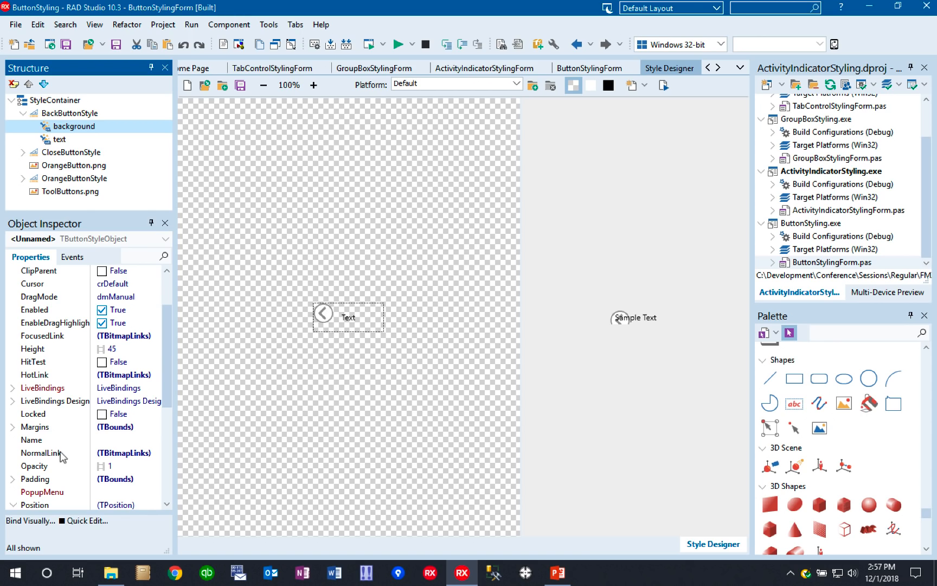
# - Review the NormalLink, HotLink, FocusedLink and PressedLink regions of BackButtonStyle's background in the BitmapLinks Editor, and close the editor
pyautogui.click(142, 453)
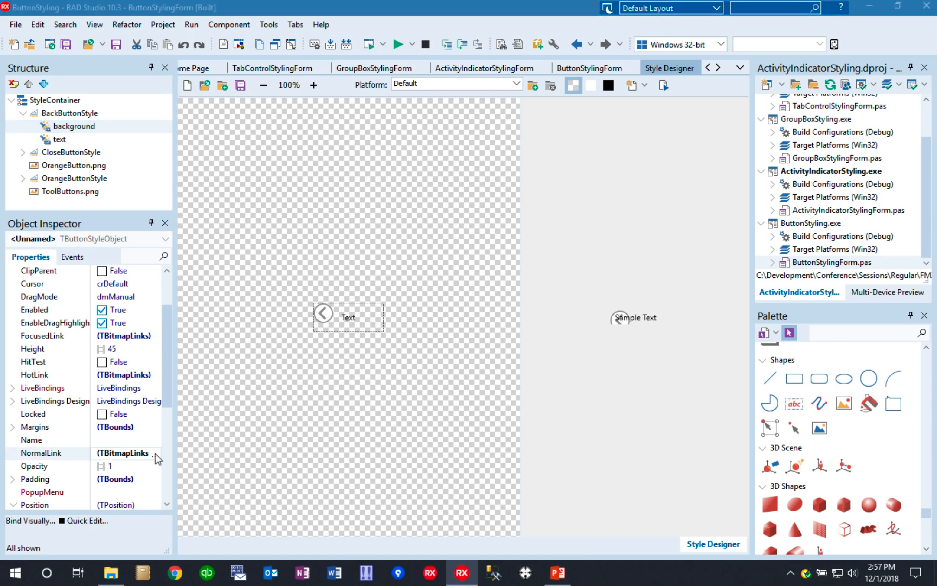
pyautogui.click(155, 454)
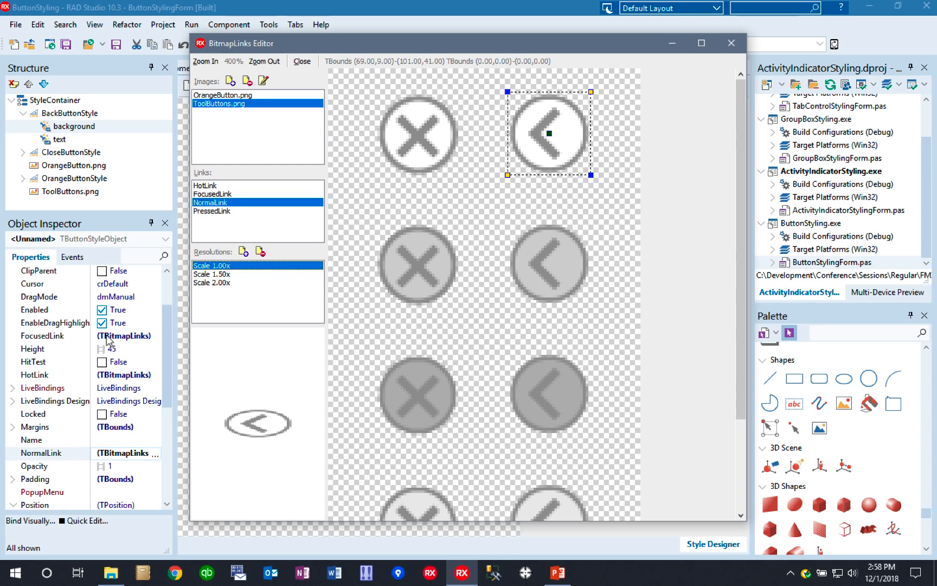
pyautogui.click(209, 186)
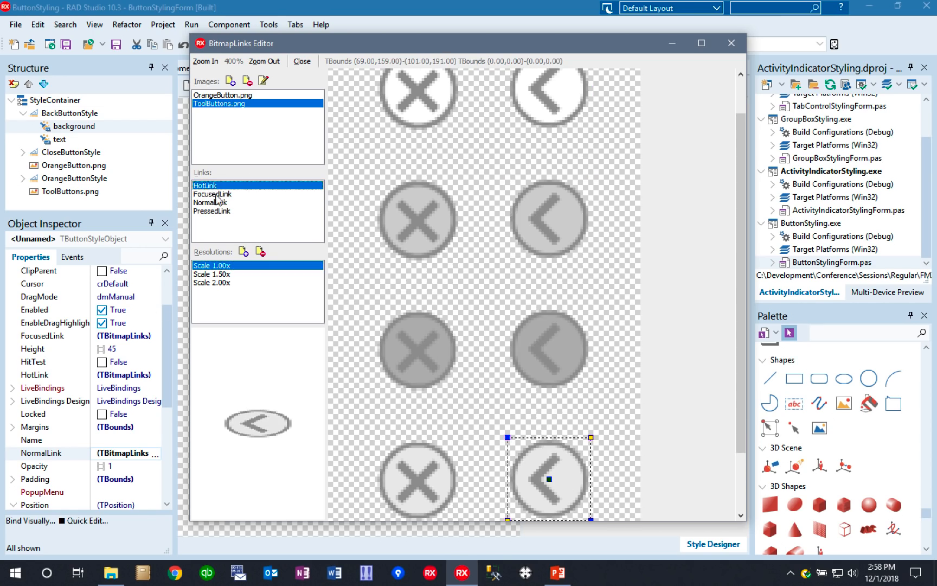
pyautogui.click(217, 194)
pyautogui.click(219, 212)
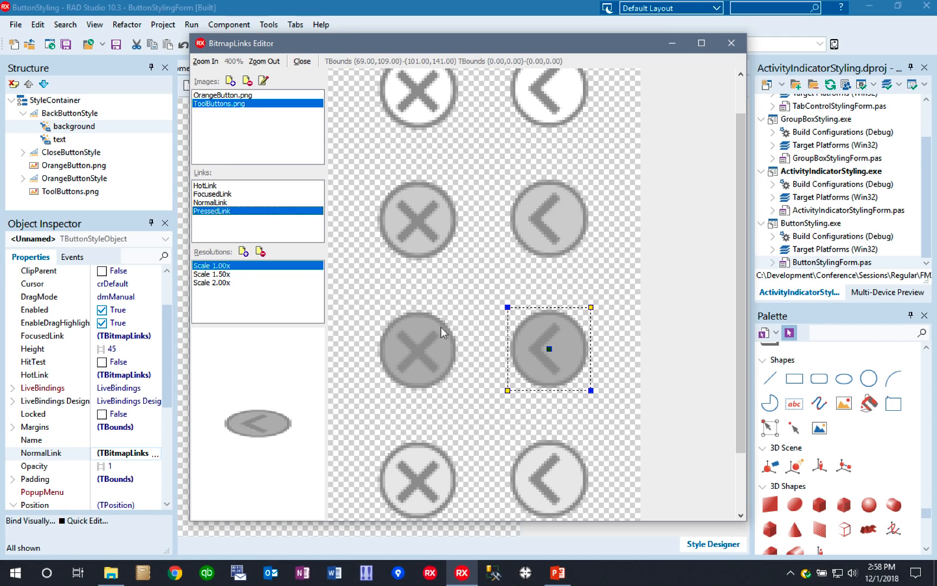
pyautogui.click(736, 47)
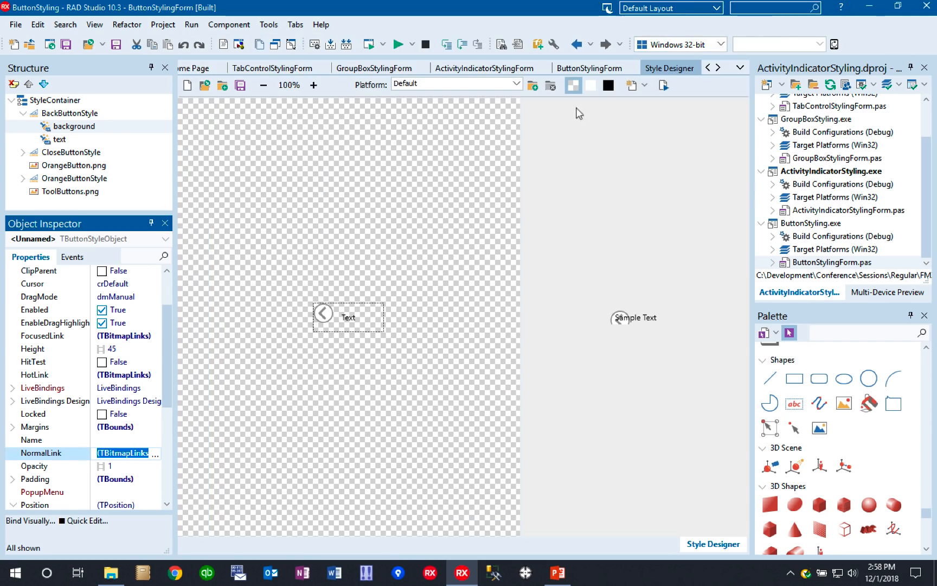
# - View OrangeButton.png, then expand OrangeButtonStyle and examine its background and glyphstyle objects, including the background's SourceLookup
pyautogui.click(68, 167)
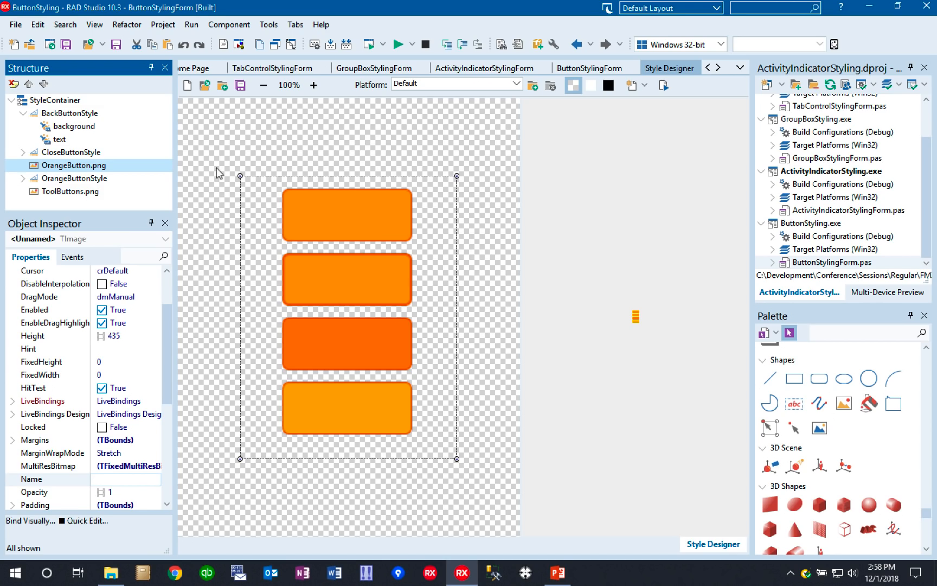
pyautogui.click(23, 179)
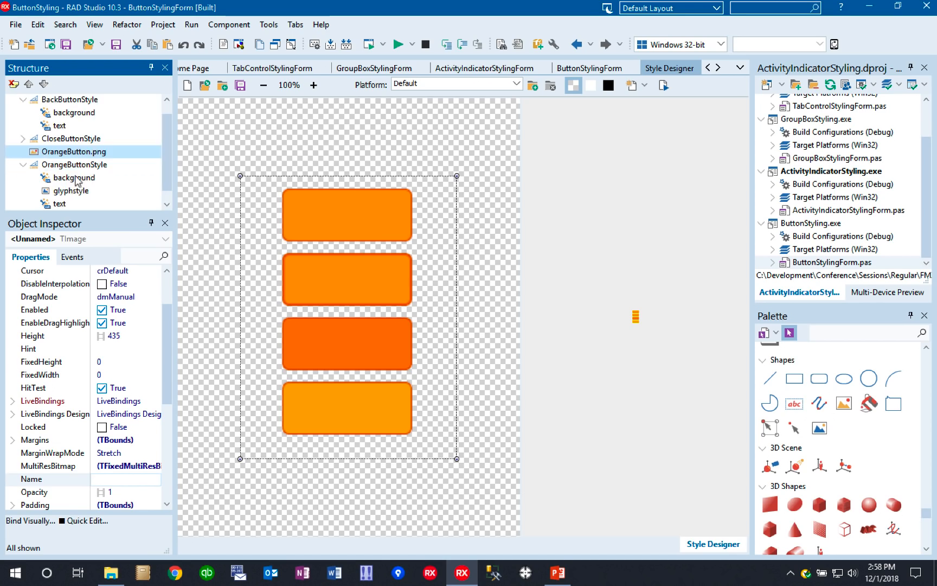
pyautogui.click(73, 178)
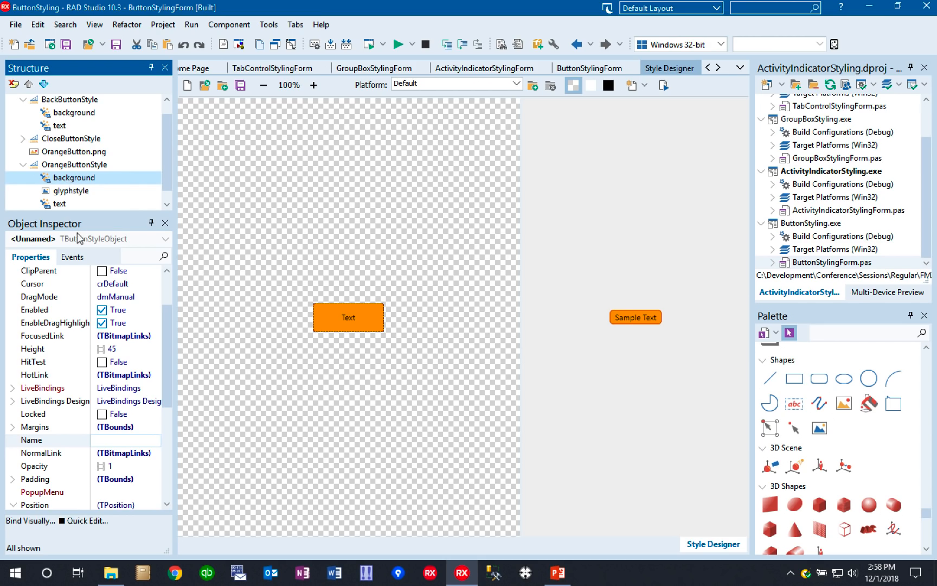
pyautogui.click(70, 192)
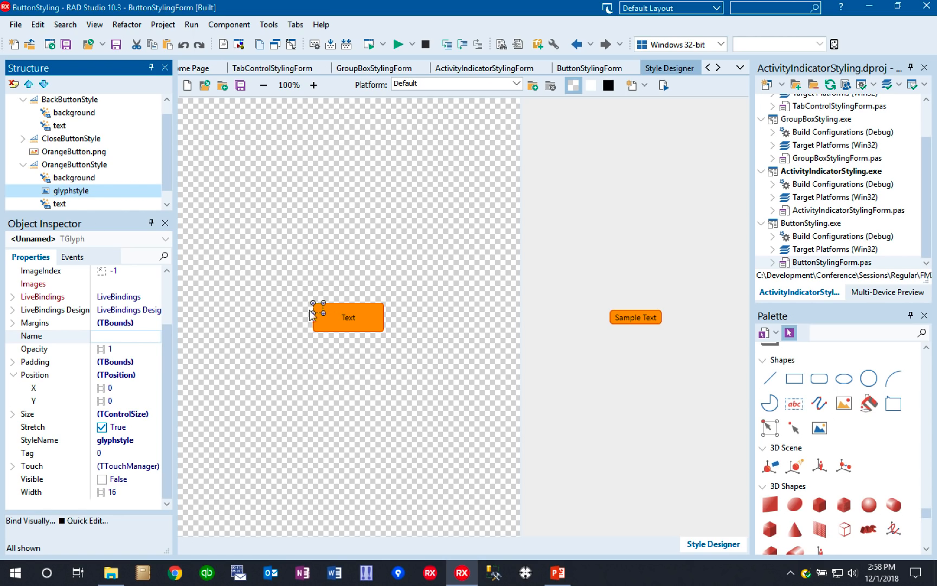
pyautogui.click(75, 179)
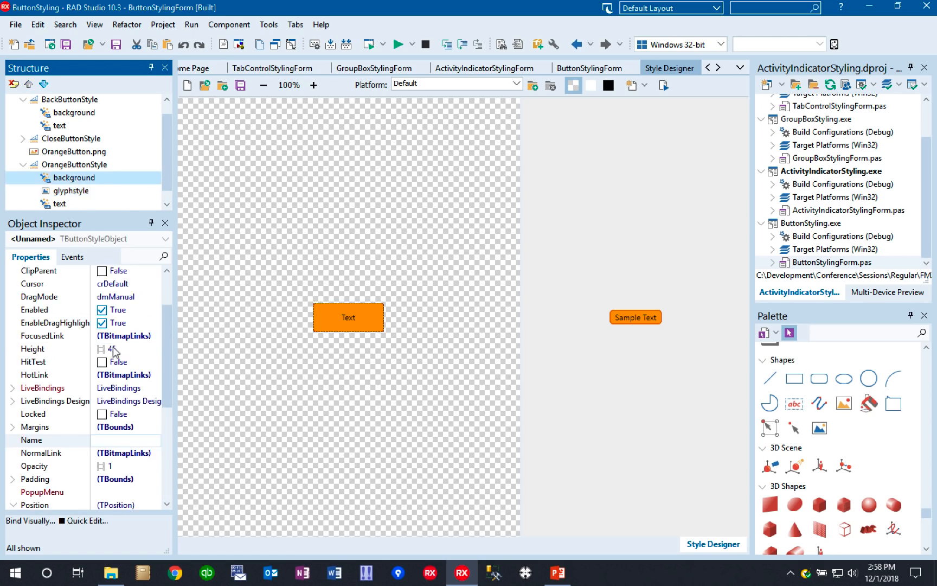
pyautogui.moveTo(165, 342); pyautogui.dragTo(171, 430)
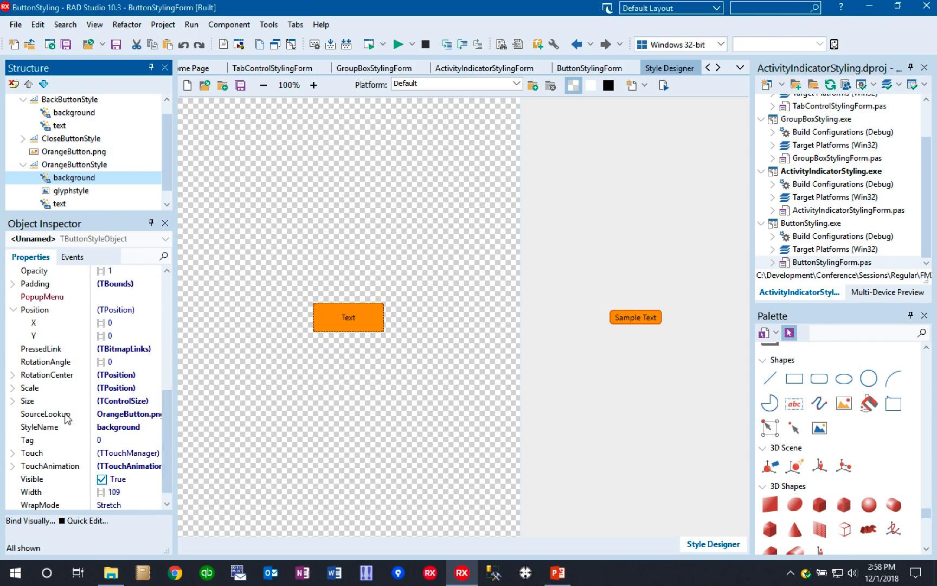
pyautogui.moveTo(167, 416); pyautogui.dragTo(165, 355)
# - Review the NormalLink and PressedLink regions of OrangeButtonStyle's background in the BitmapLinks Editor, and close the editor
pyautogui.click(152, 339)
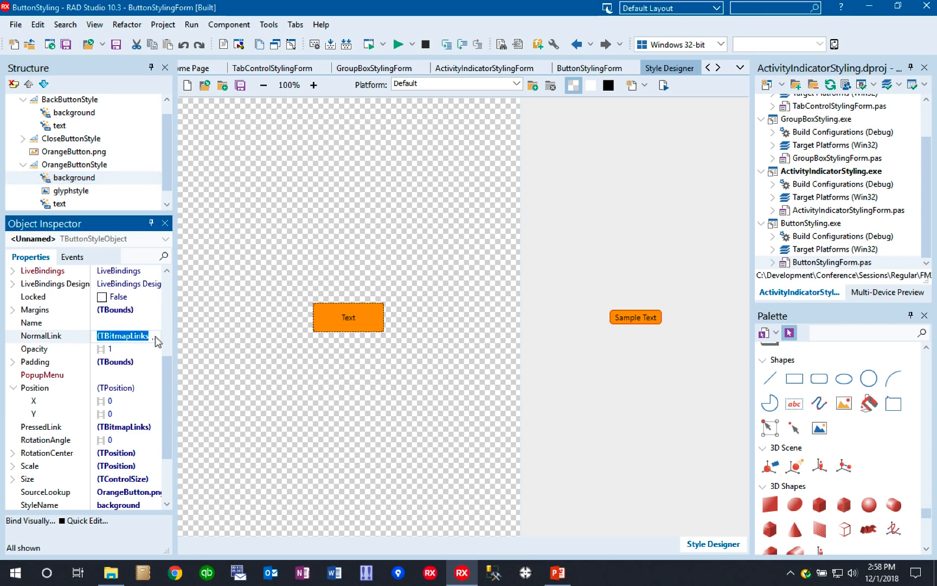
pyautogui.click(155, 337)
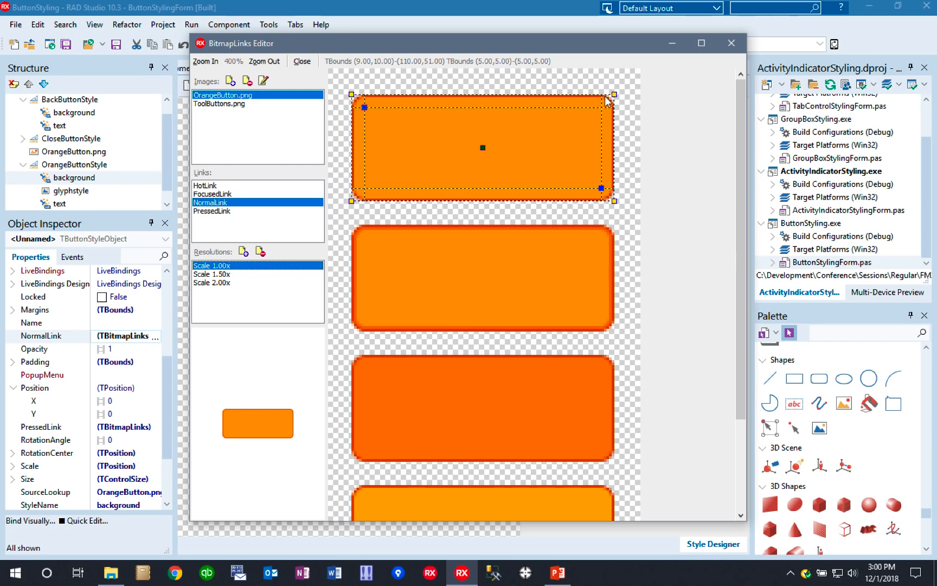
pyautogui.click(220, 211)
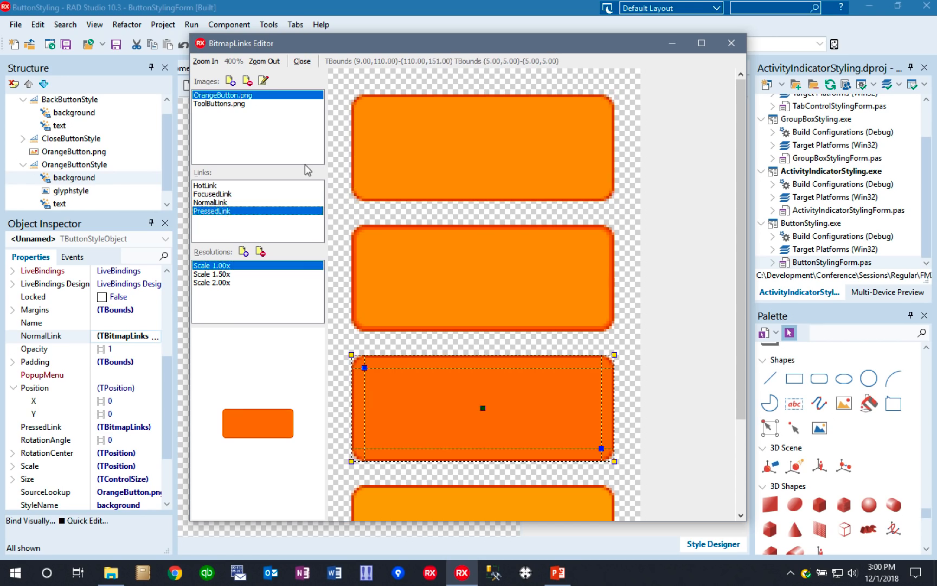
pyautogui.click(731, 45)
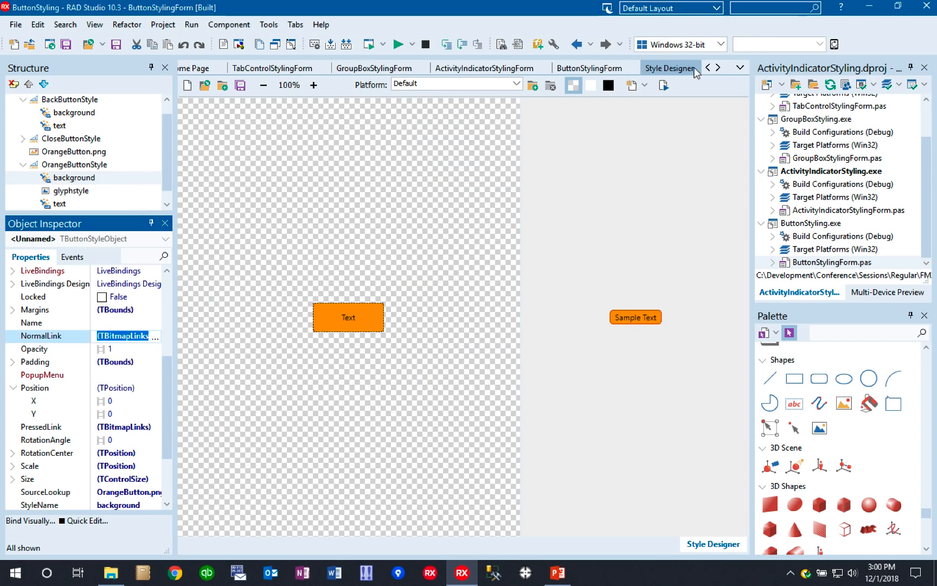
# - Close the Style Designer and return to the ButtonStylingForm design
pyautogui.click(693, 69)
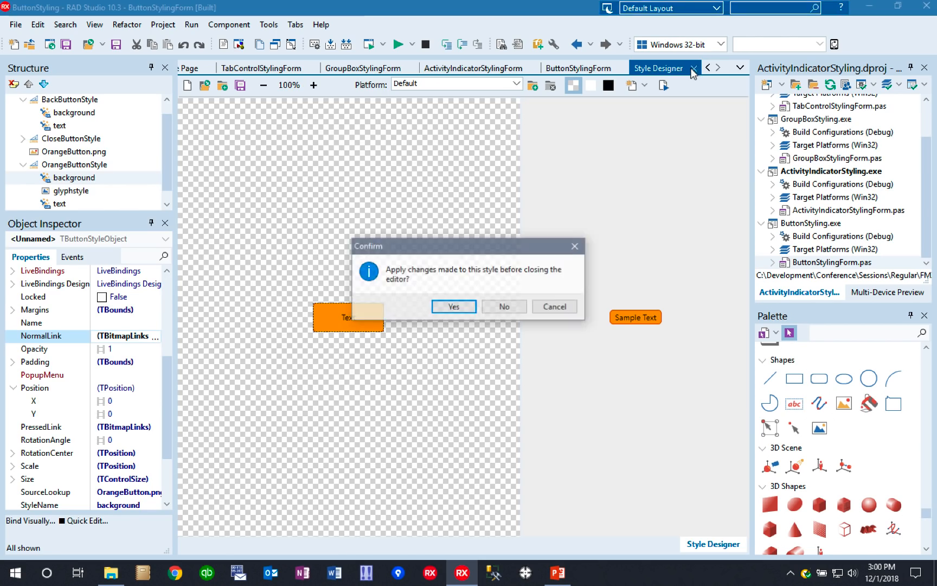
pyautogui.click(484, 307)
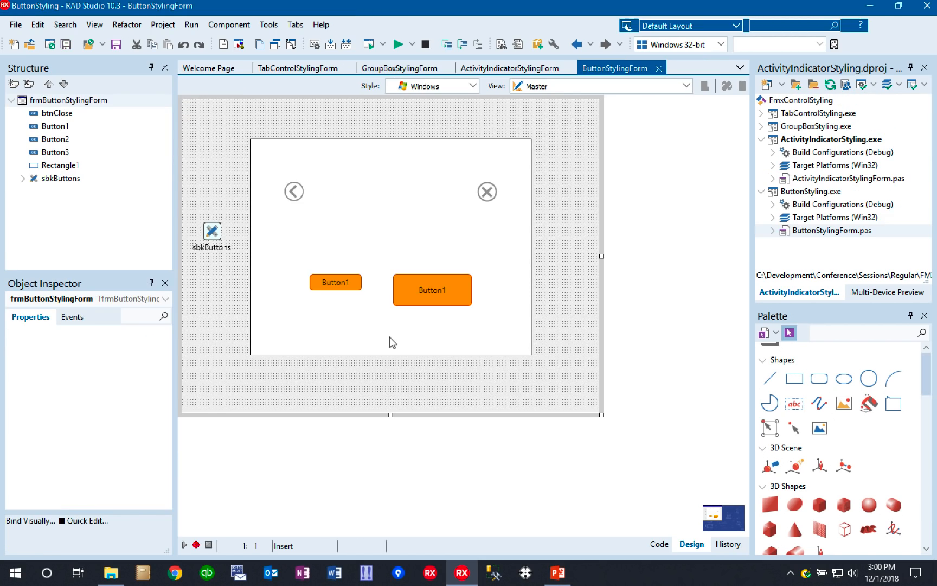